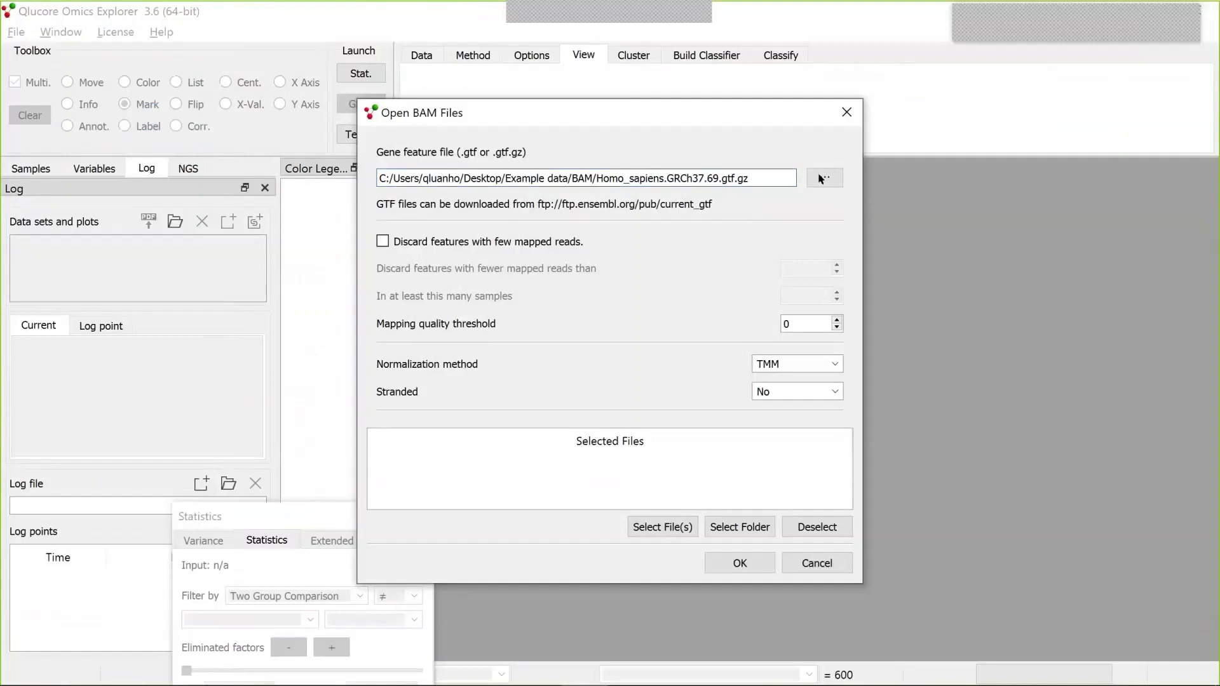
Examine the BAM import options for discarding low-read features, normalization method and stranded reads, keeping discarding off, TMM and No
left_click_drag(548, 178, 470, 178)
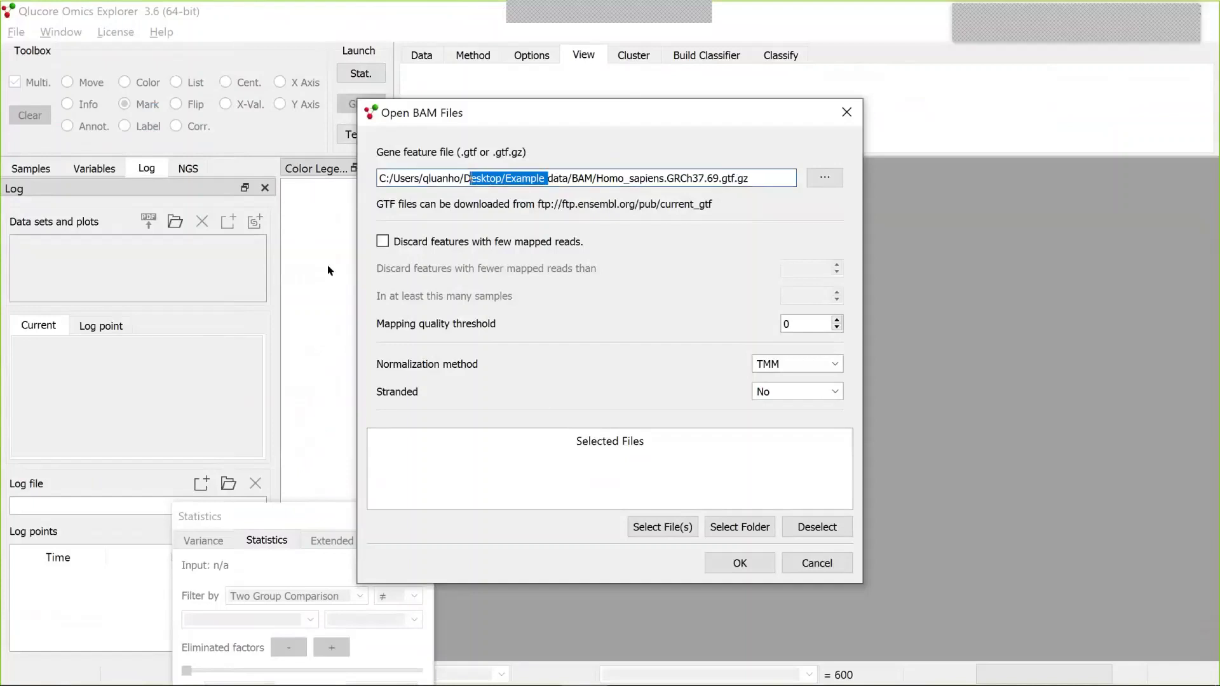
left_click(384, 242)
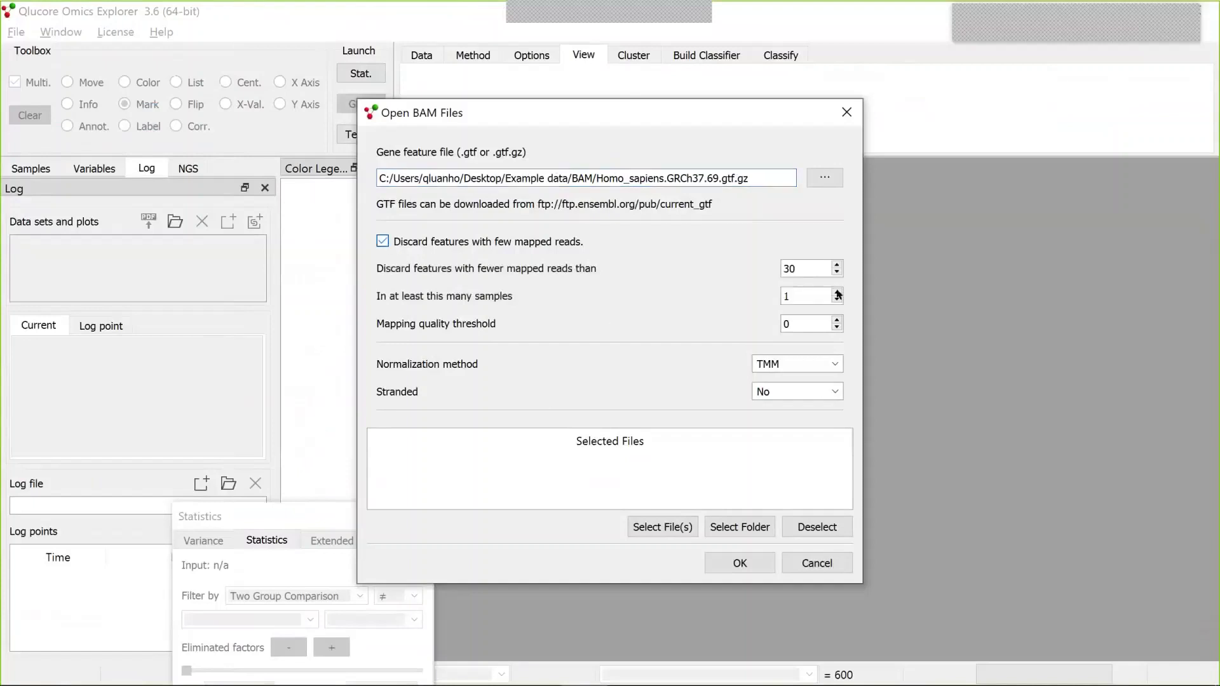
left_click(382, 241)
left_click(835, 364)
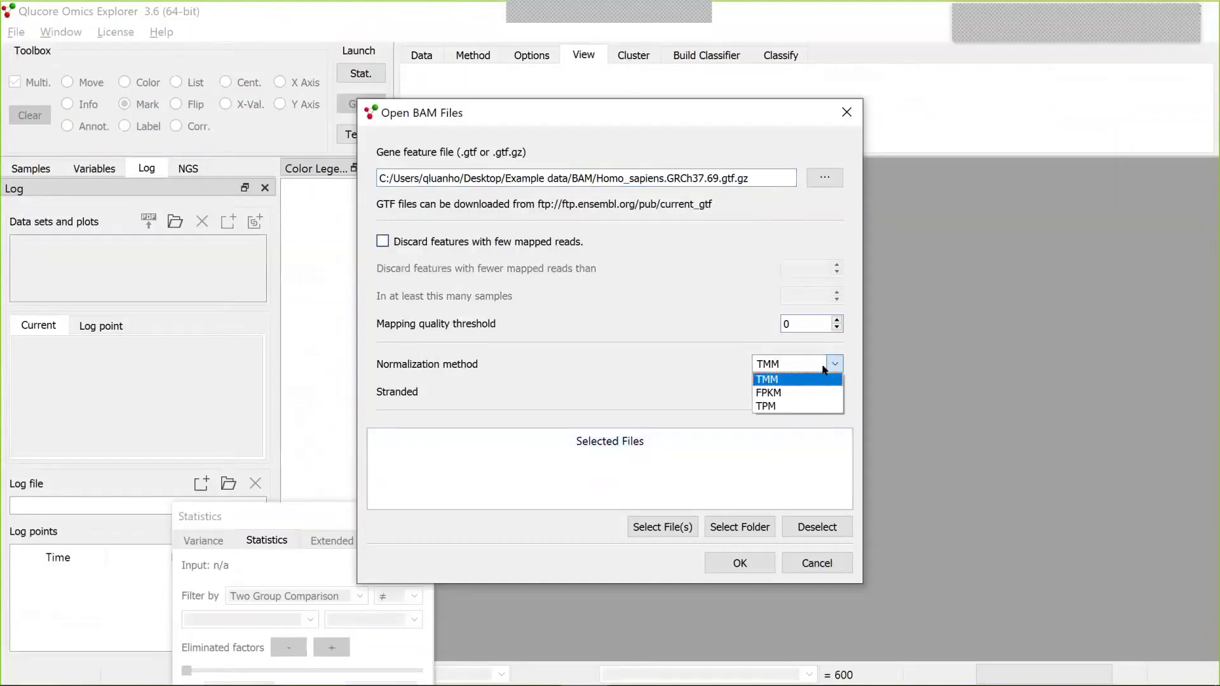
left_click(788, 384)
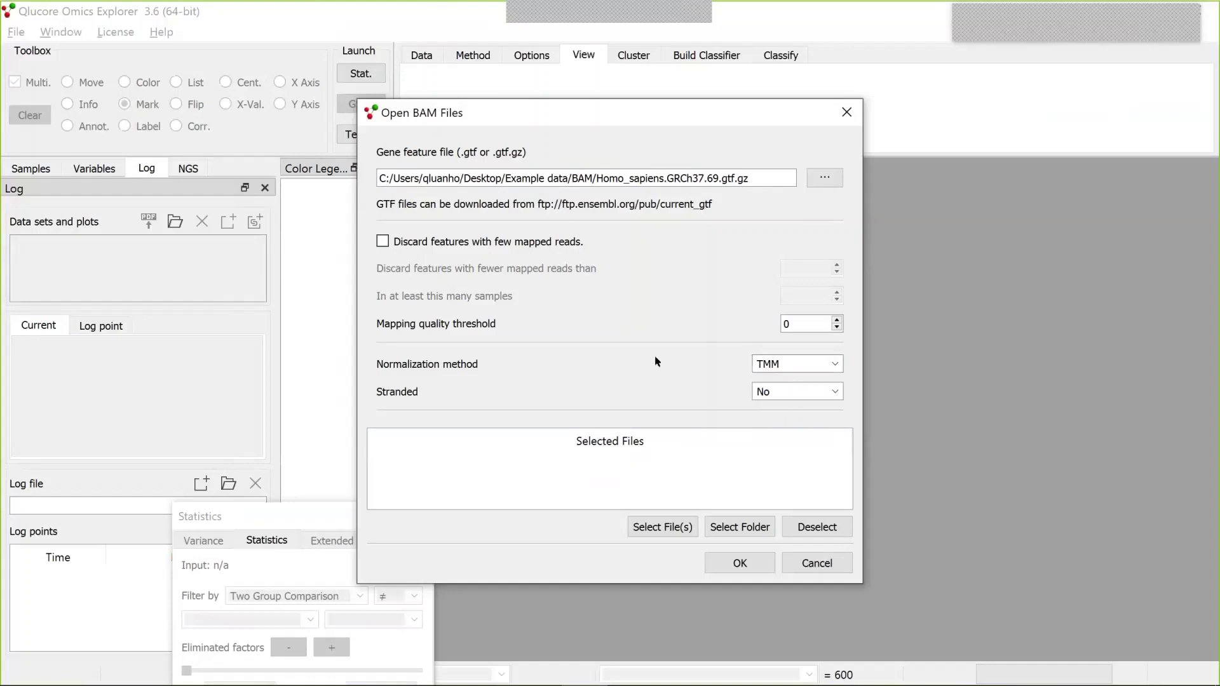
left_click(794, 362)
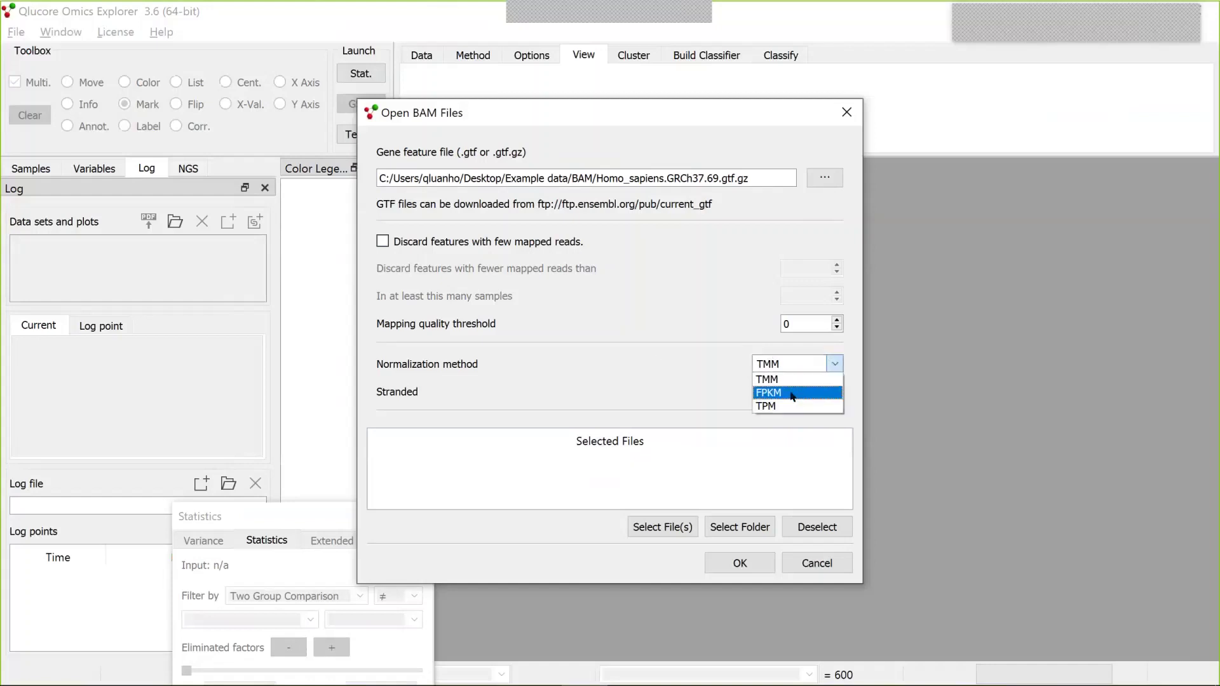
left_click(692, 365)
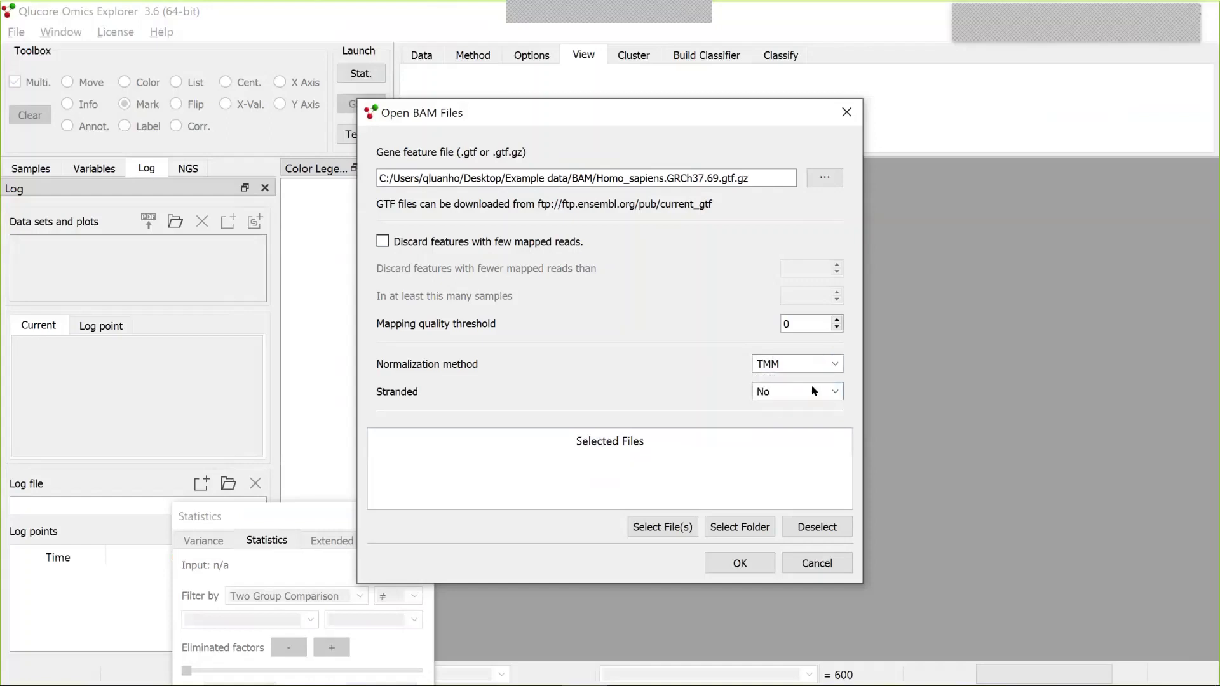
left_click(764, 392)
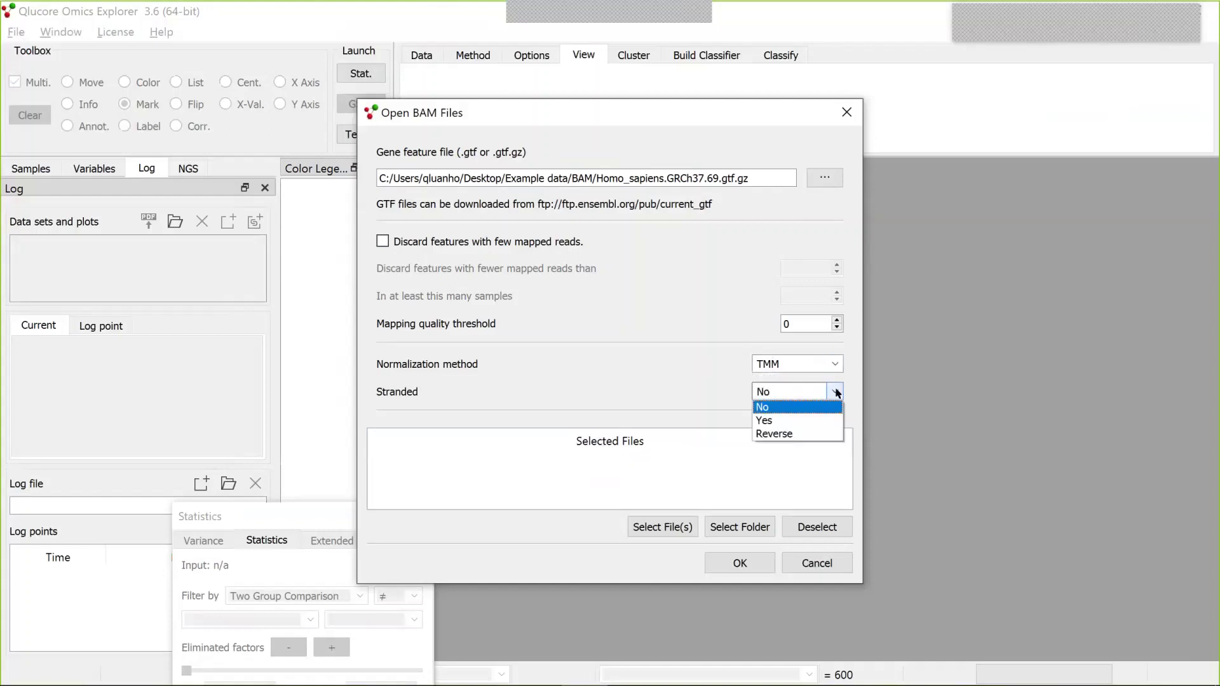
left_click(703, 381)
Add all four testData sorted BAM files from the BAM folder in Example data and run the import
left_click(668, 527)
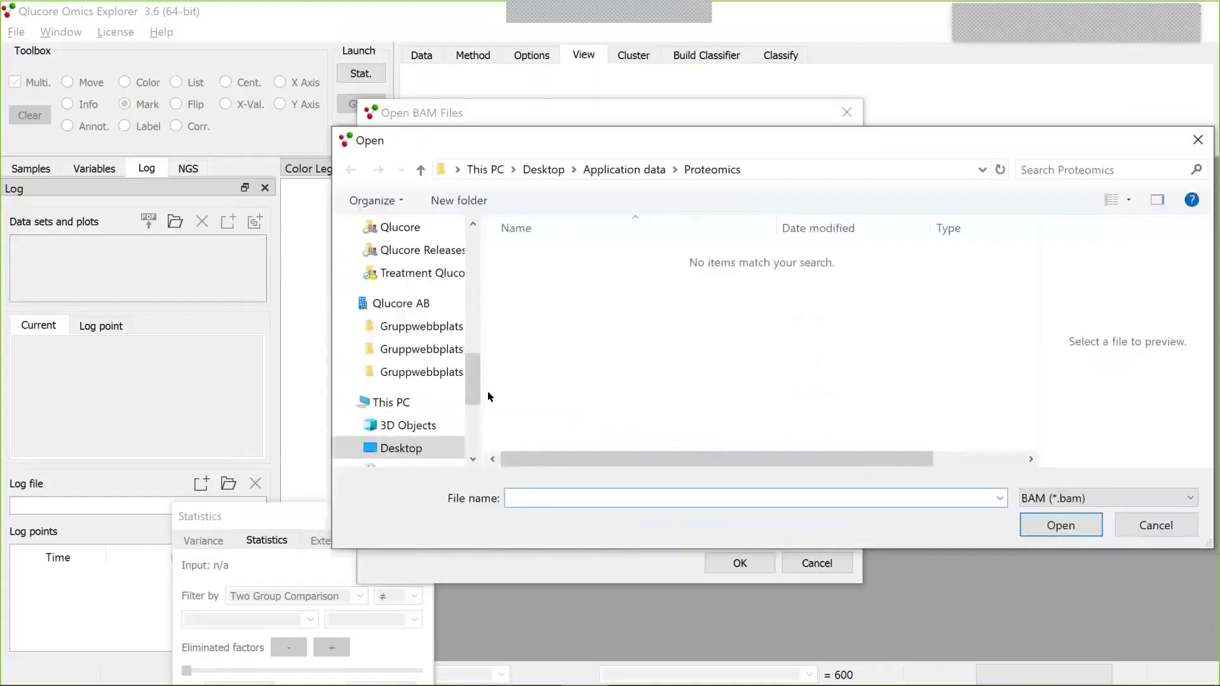
left_click_drag(474, 395, 457, 254)
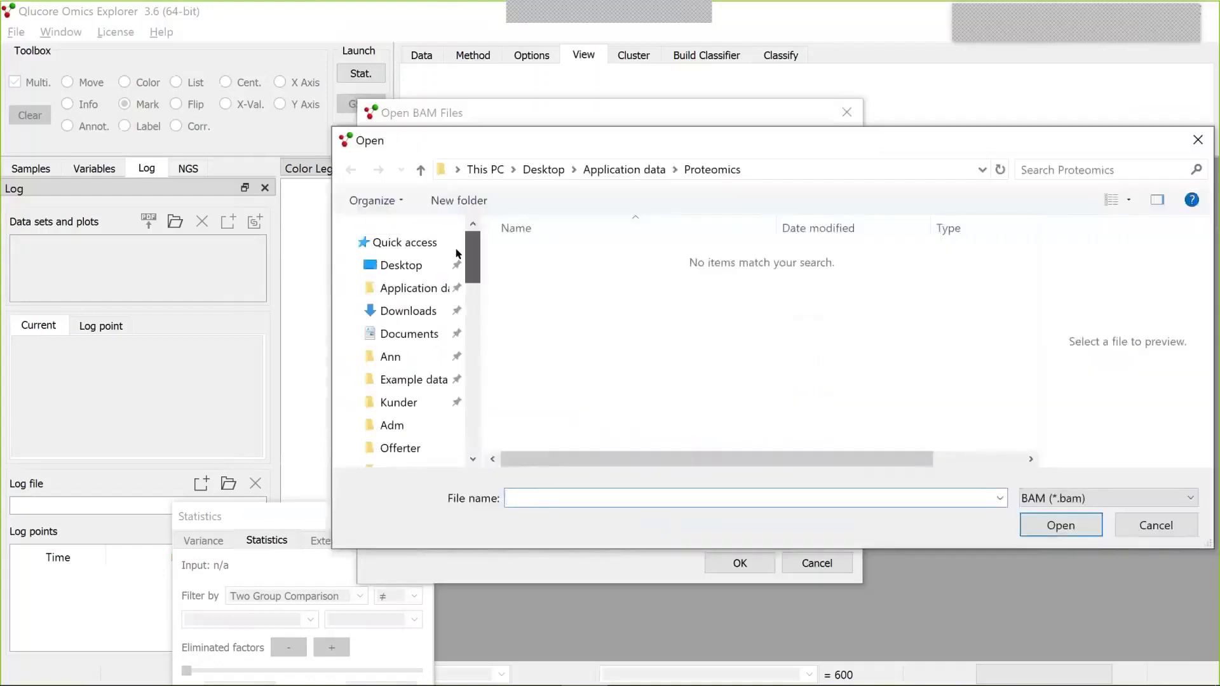
left_click(414, 377)
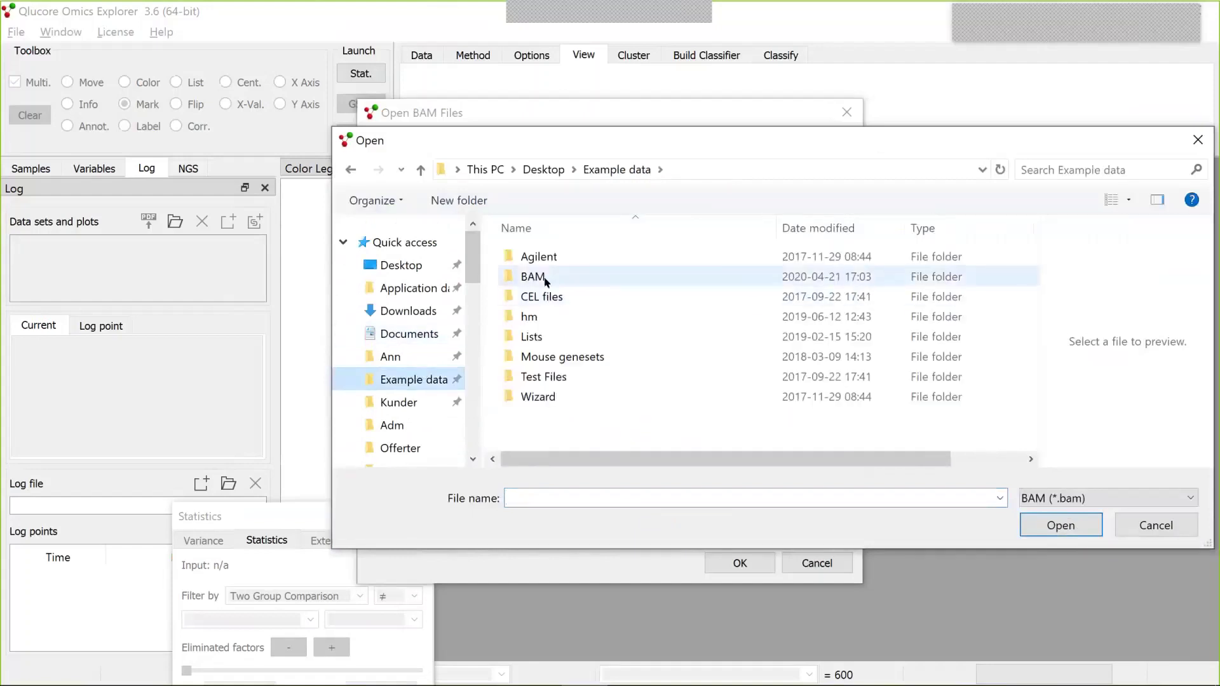
double_click(532, 277)
left_click(569, 257)
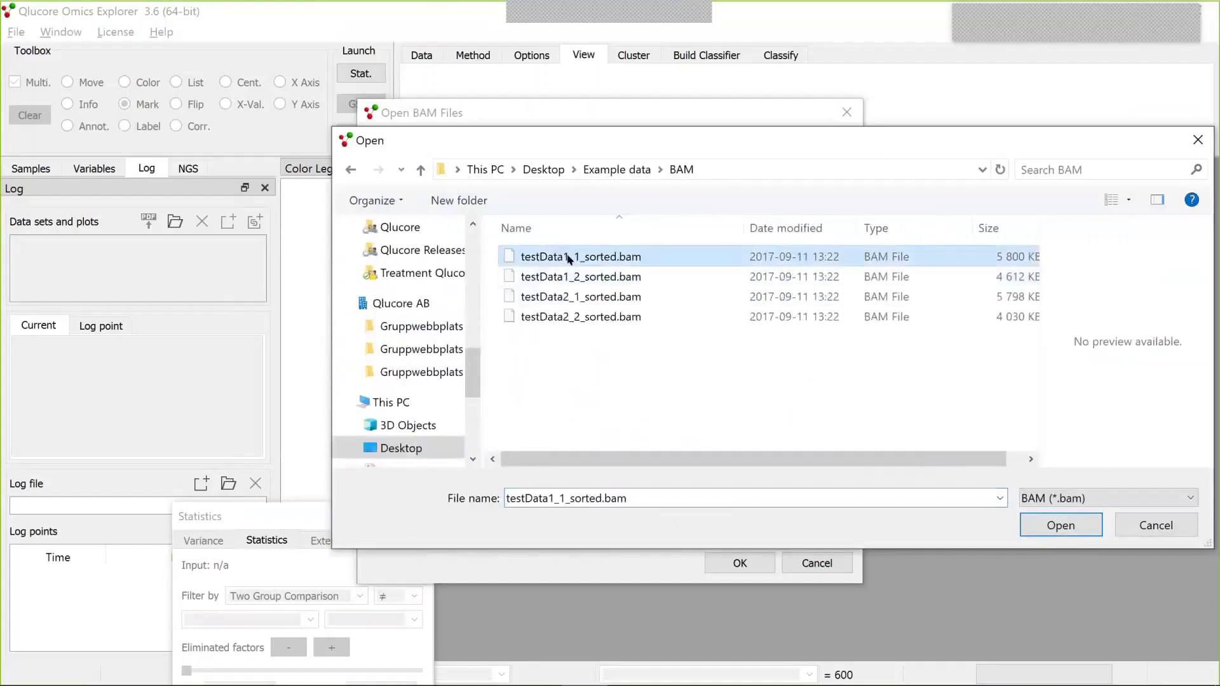
key("shift+Down")
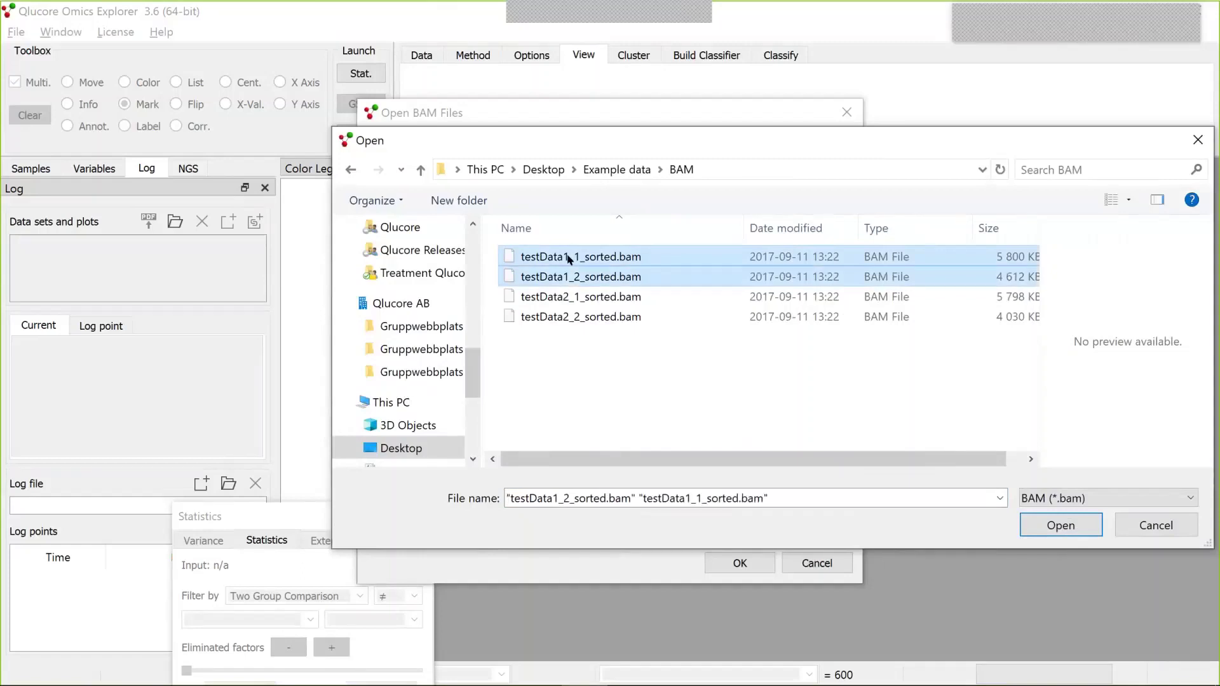
key("shift+Down")
key("shift+Down")
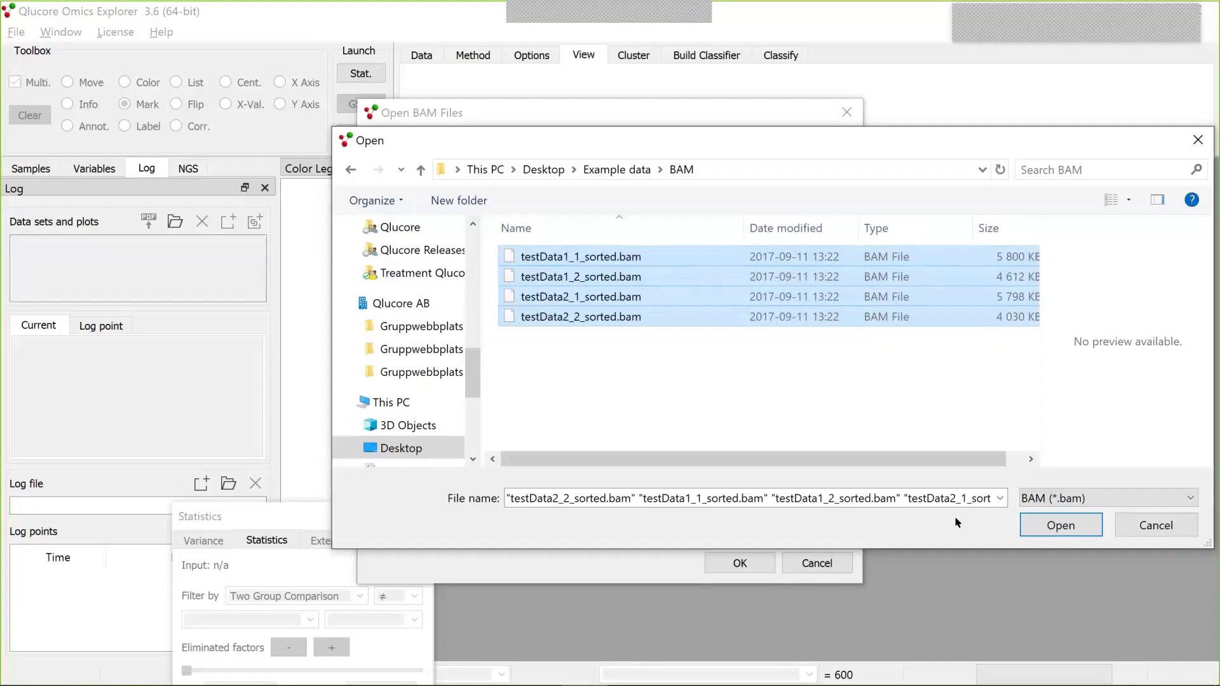
left_click(1081, 526)
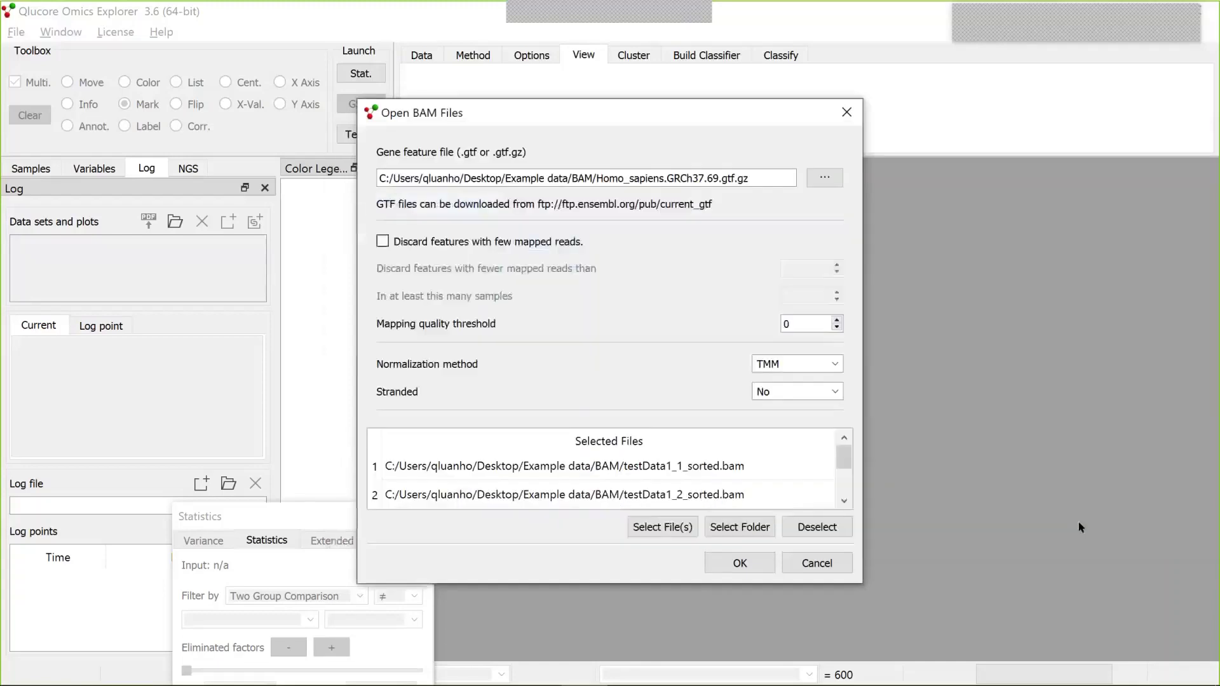
left_click(747, 570)
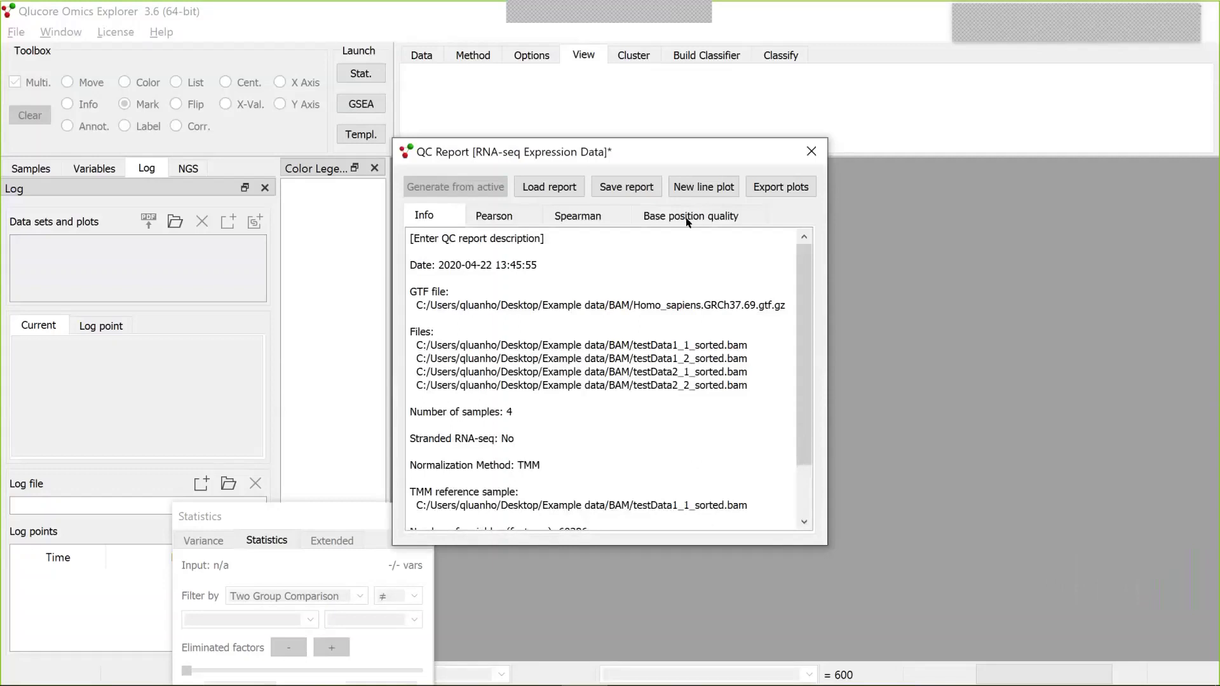
Examine the Base position quality and Pearson plots in the QC report, and close the report
left_click(687, 217)
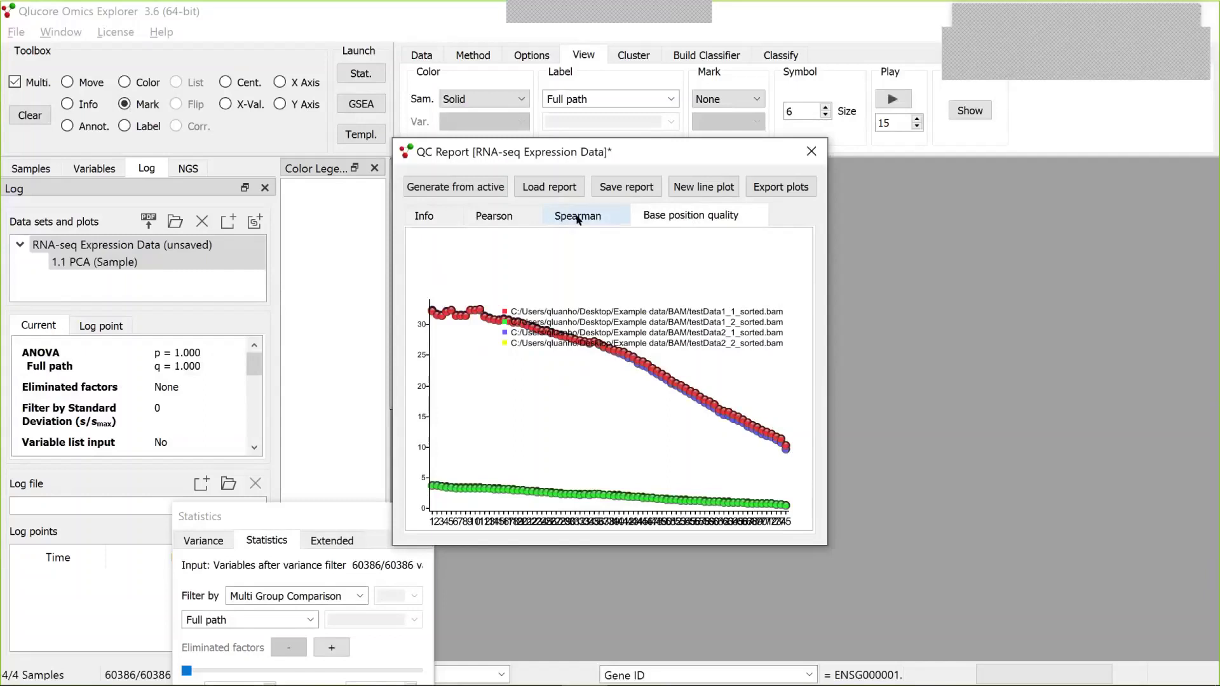
left_click(518, 216)
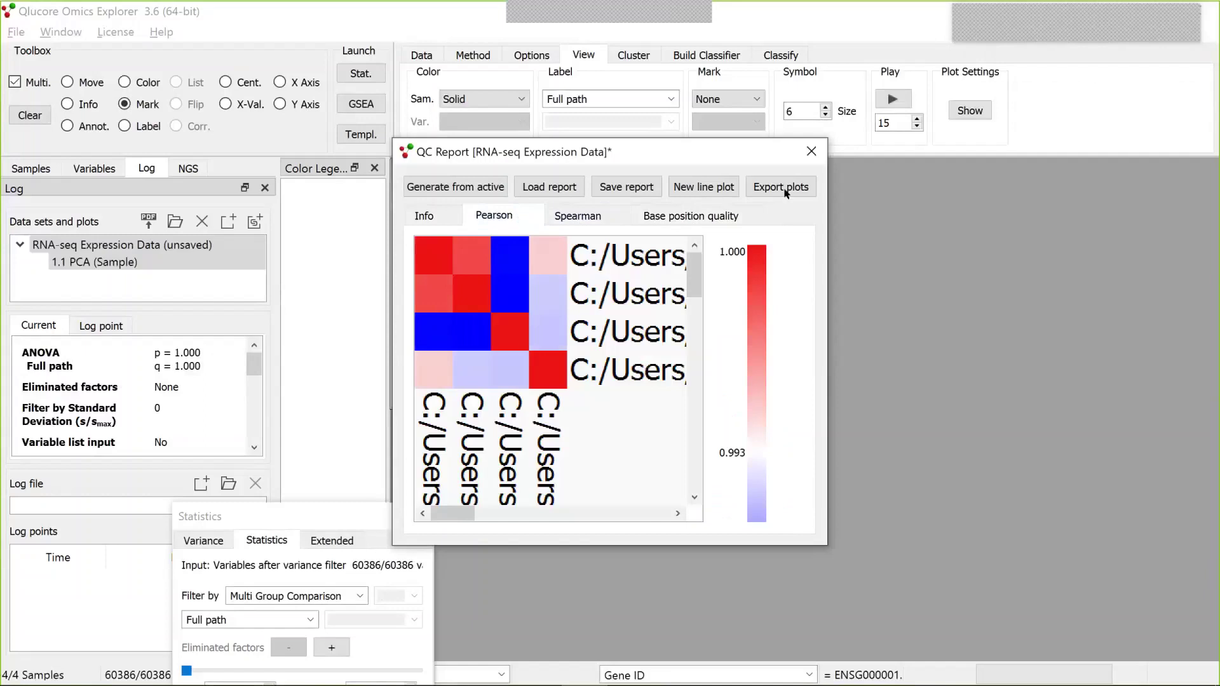
left_click(811, 153)
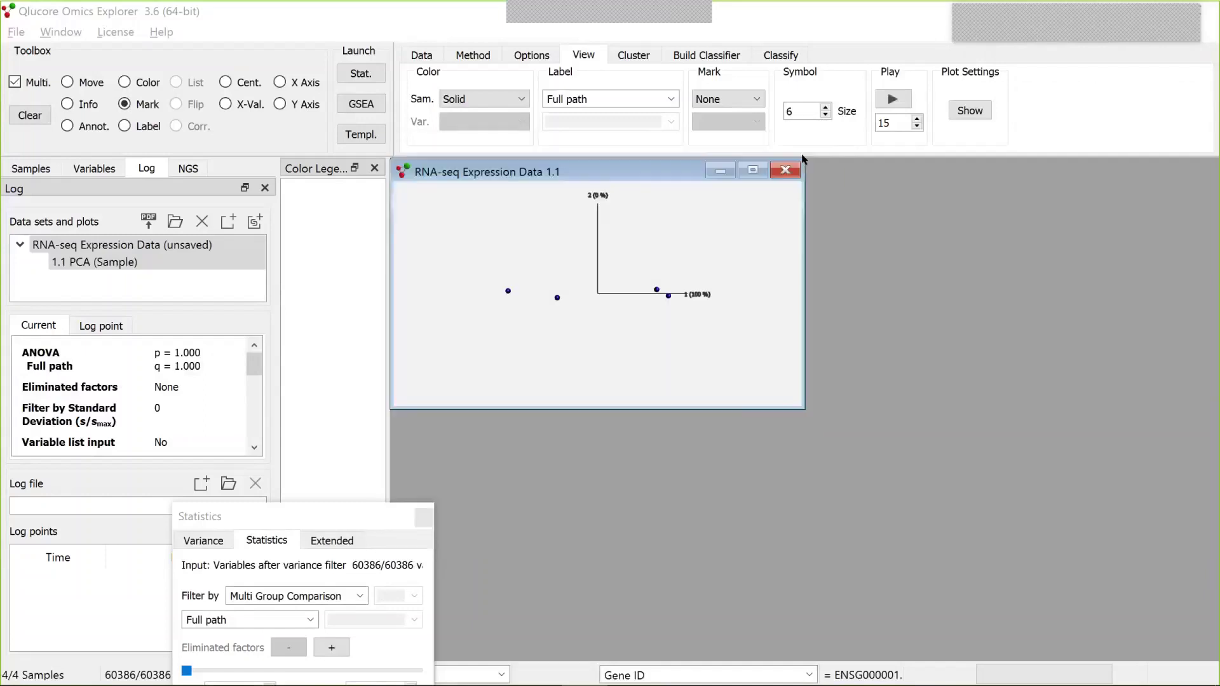
Maximize the PCA plot window and save the data set to the Desktop as RNA-seq Expression Data.gedata
left_click(753, 169)
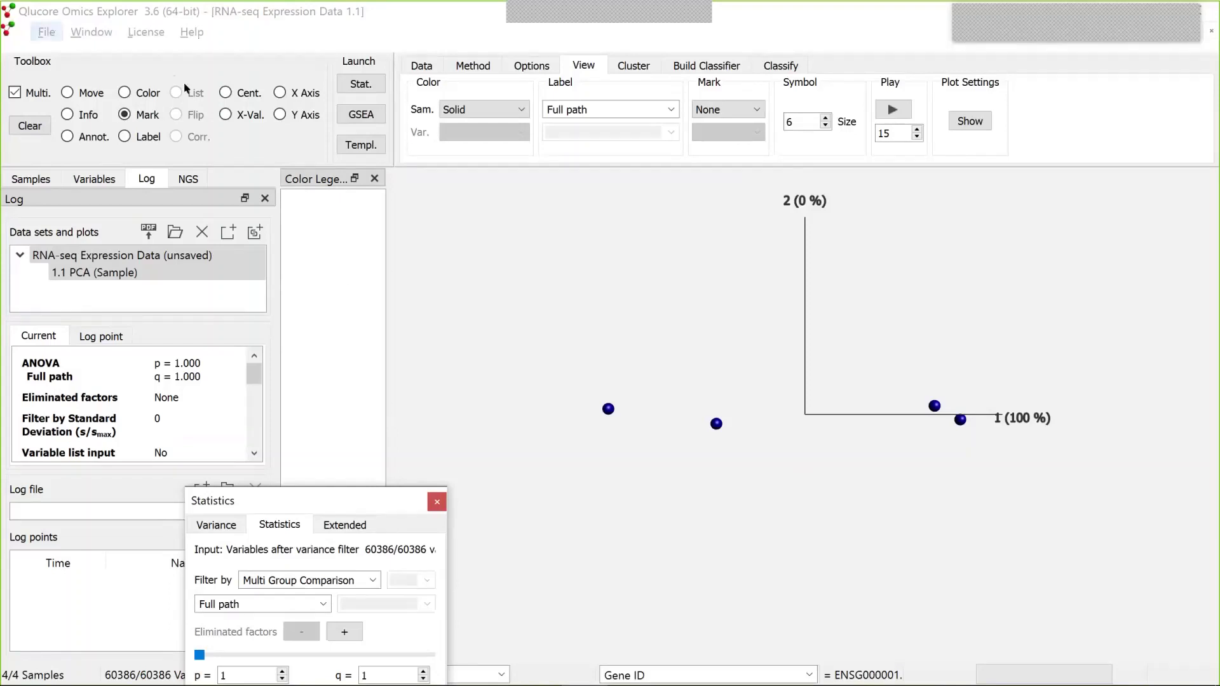
left_click(751, 463)
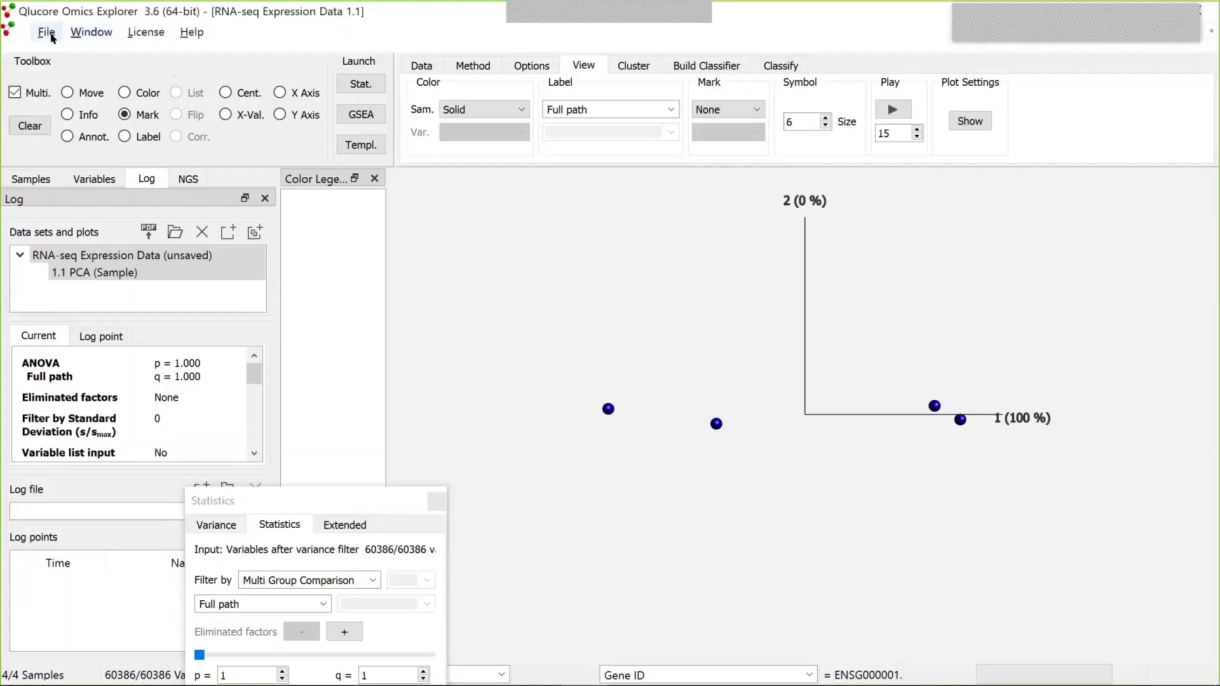
left_click(47, 33)
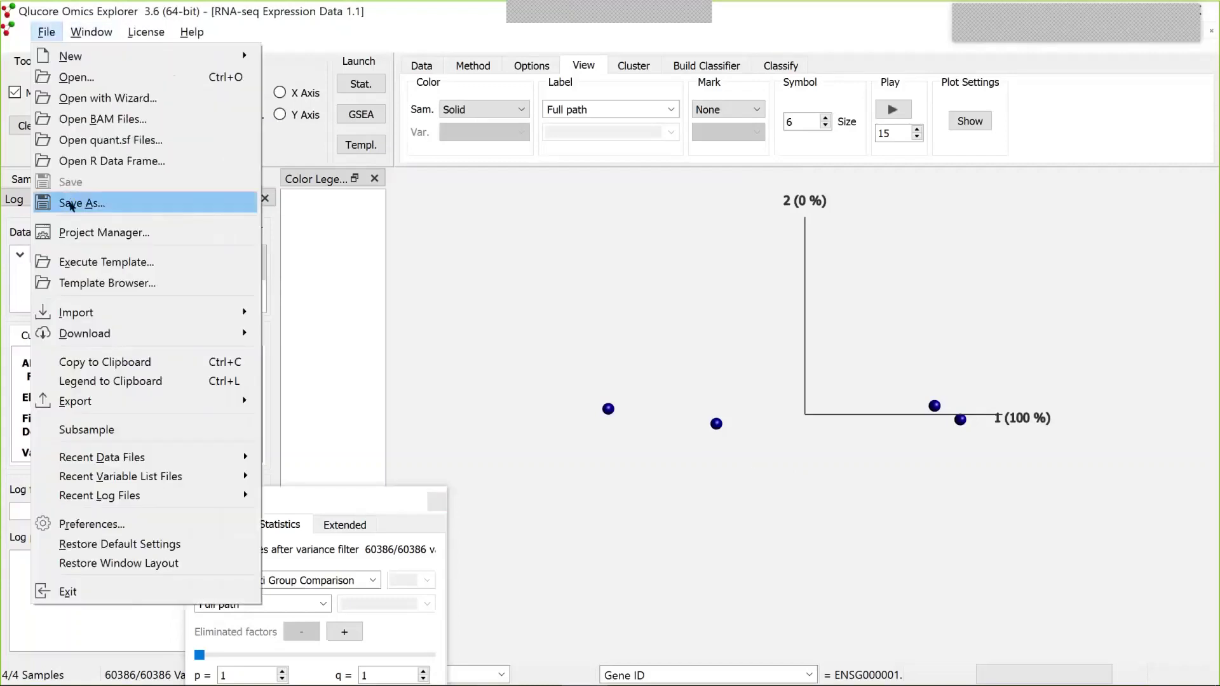
left_click(70, 203)
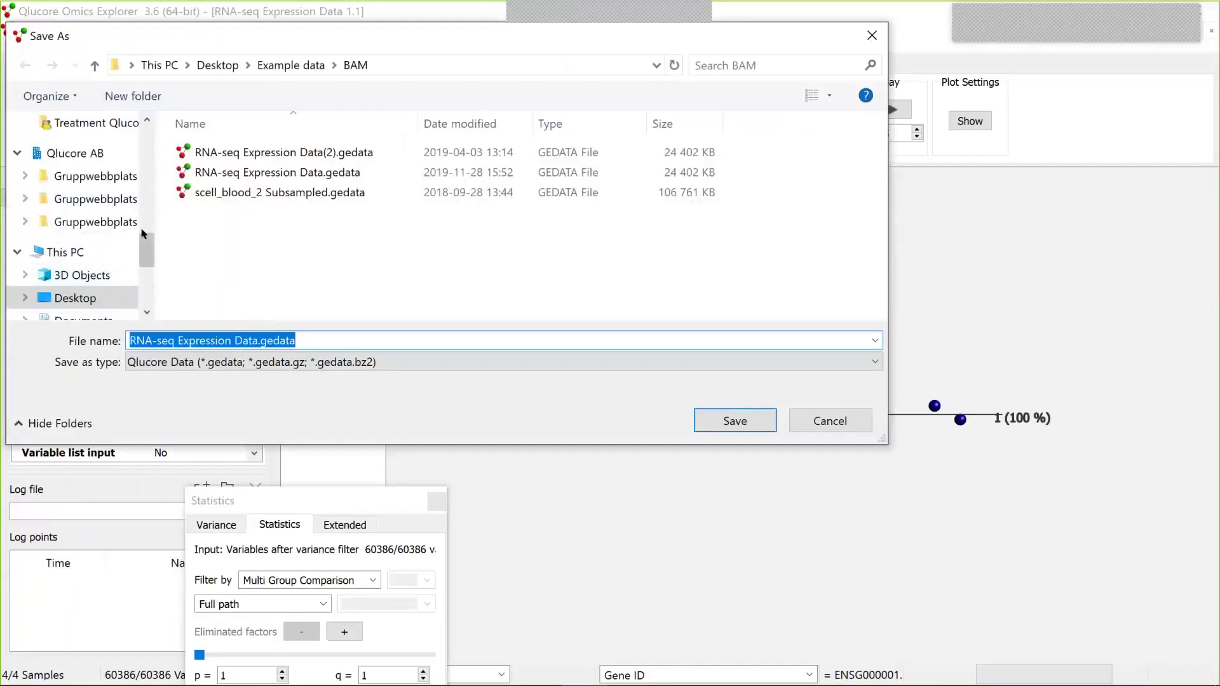
left_click_drag(143, 233, 145, 137)
left_click(67, 154)
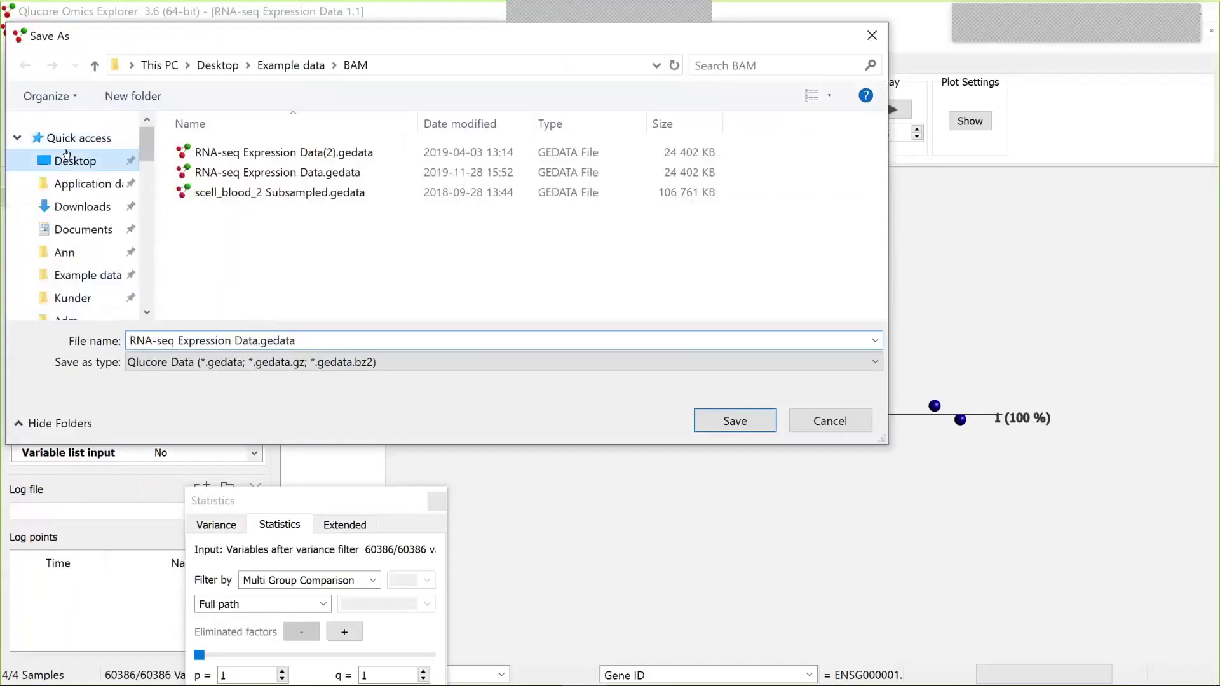
left_click(754, 426)
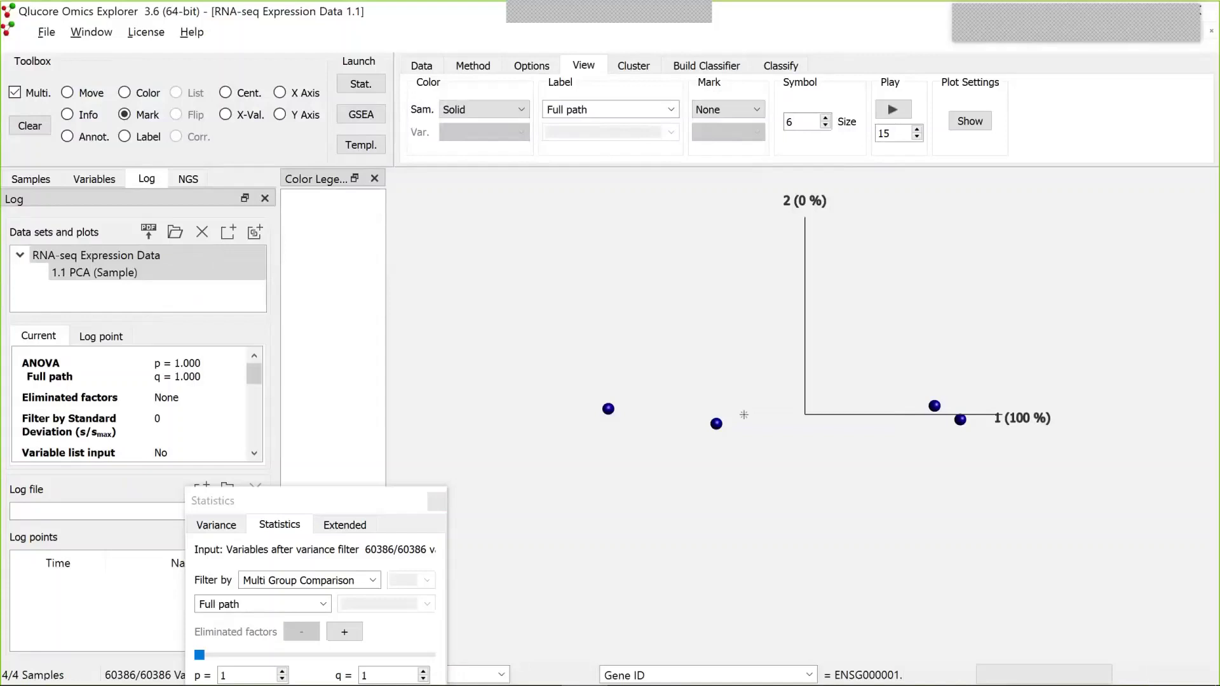
Go through the sample annotations, showing the values for Full path, TMM factor and Filename
left_click(24, 180)
left_click(262, 250)
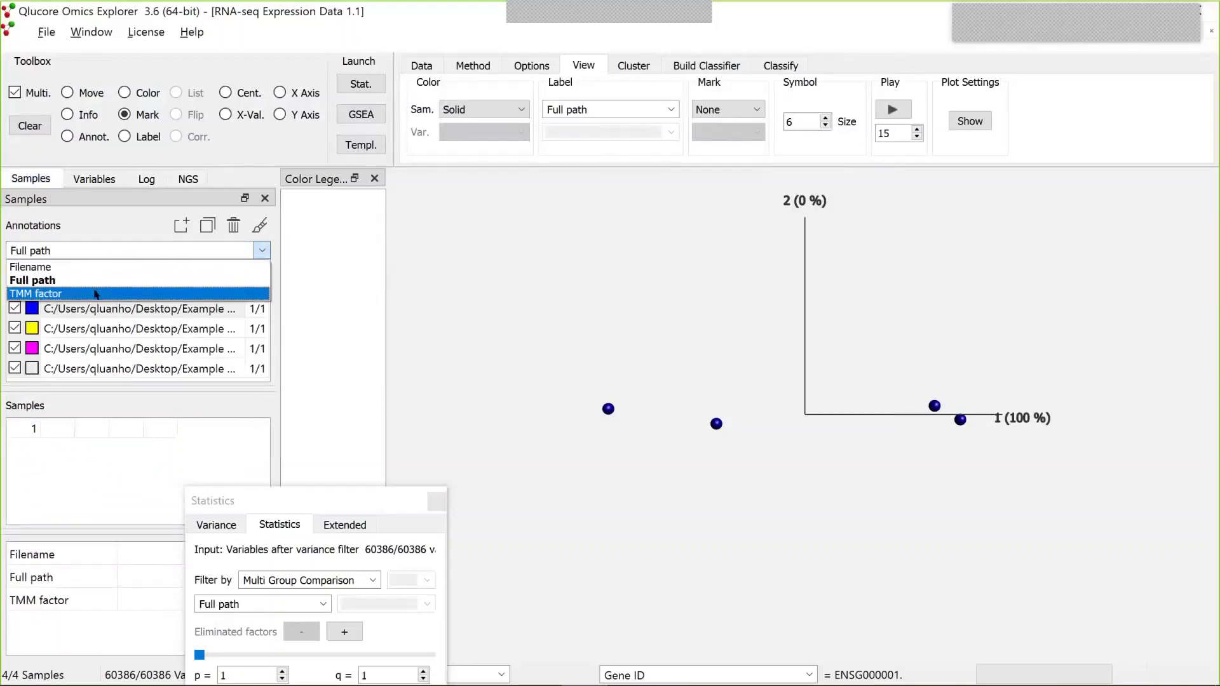
left_click(153, 282)
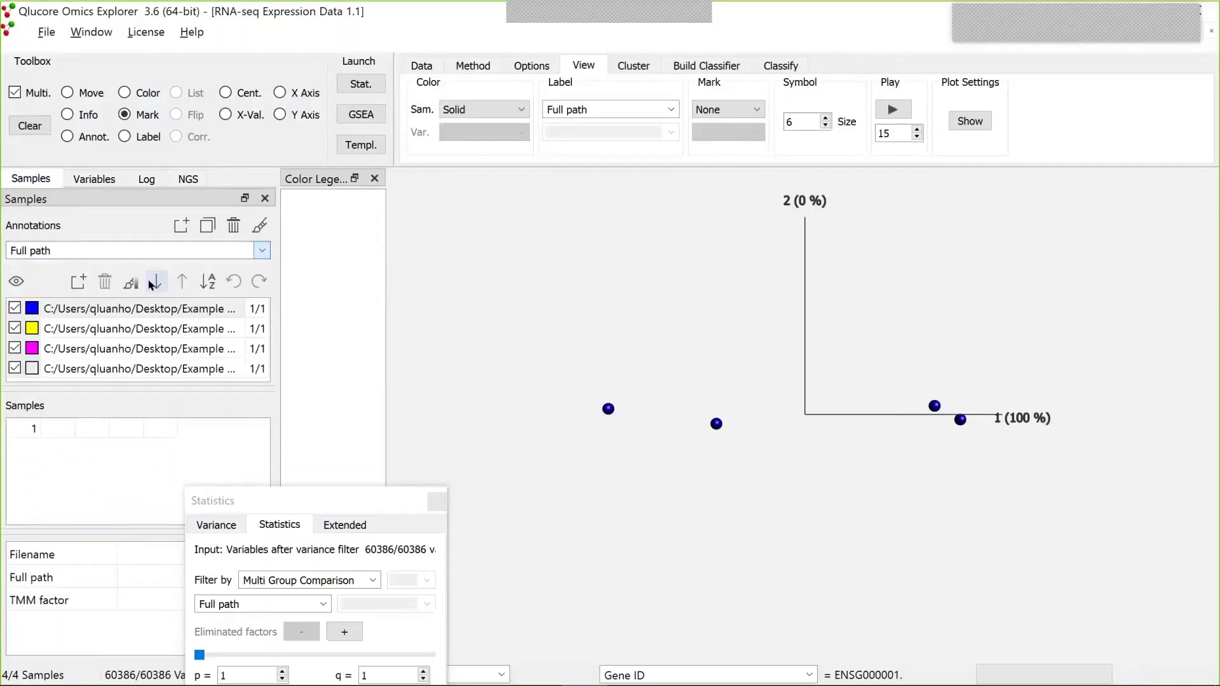
left_click(152, 250)
left_click(139, 292)
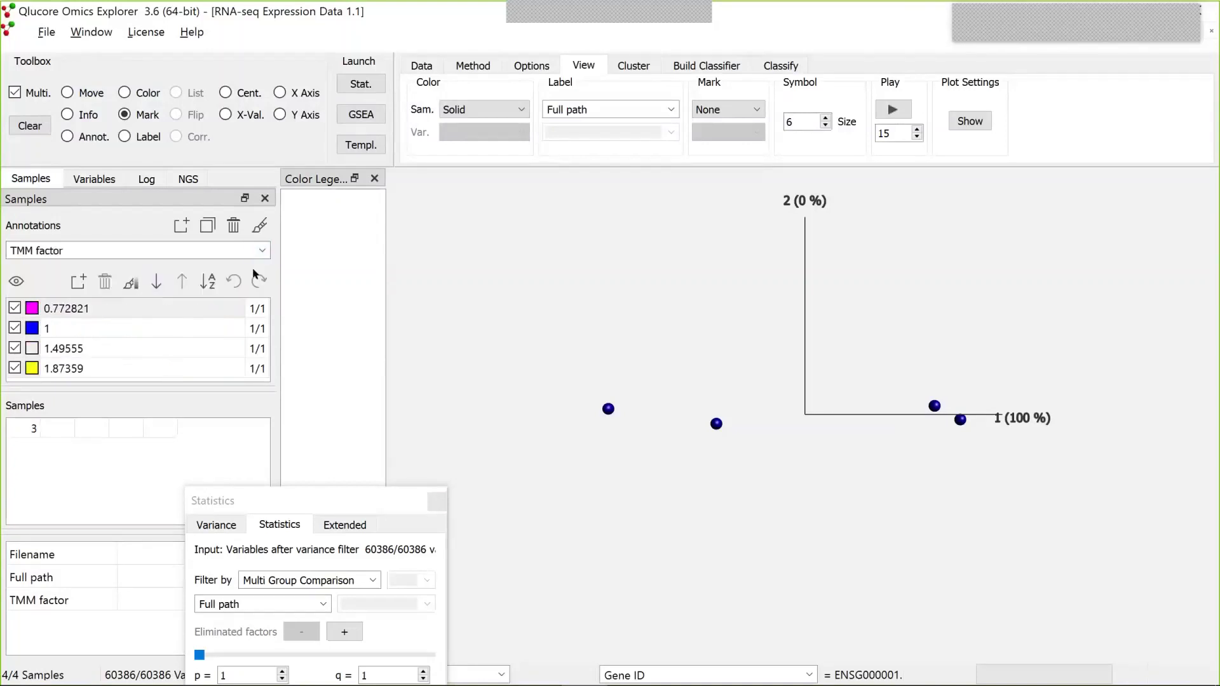
left_click(145, 251)
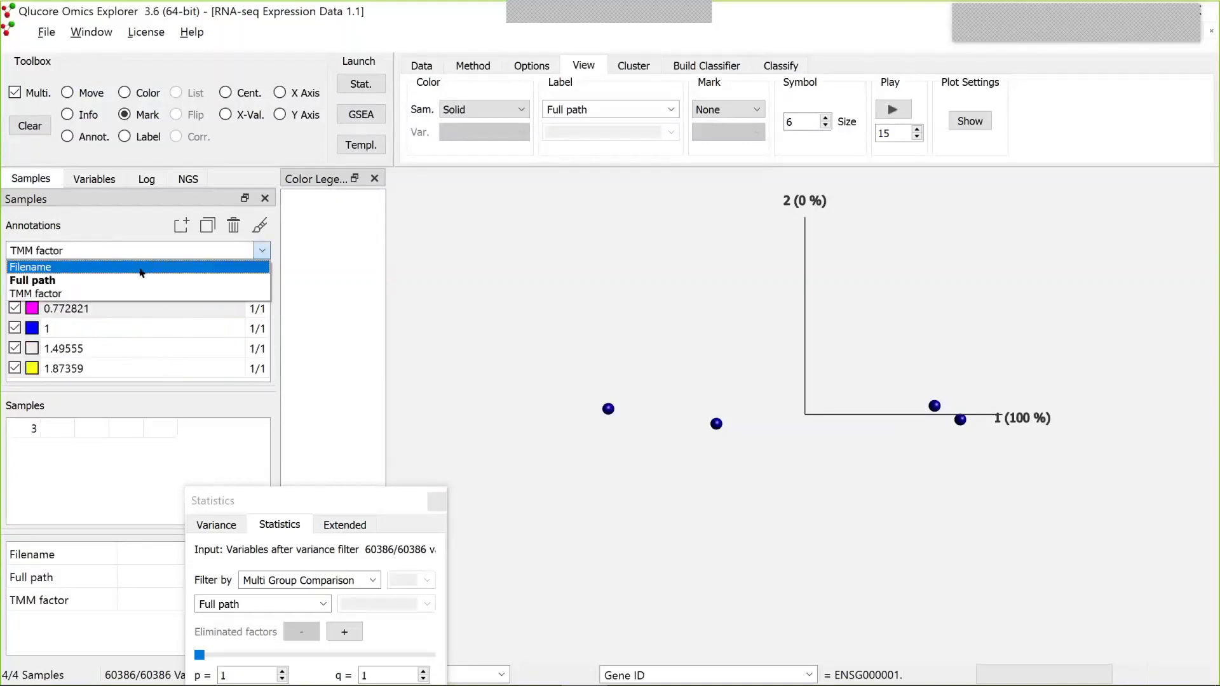
left_click(141, 267)
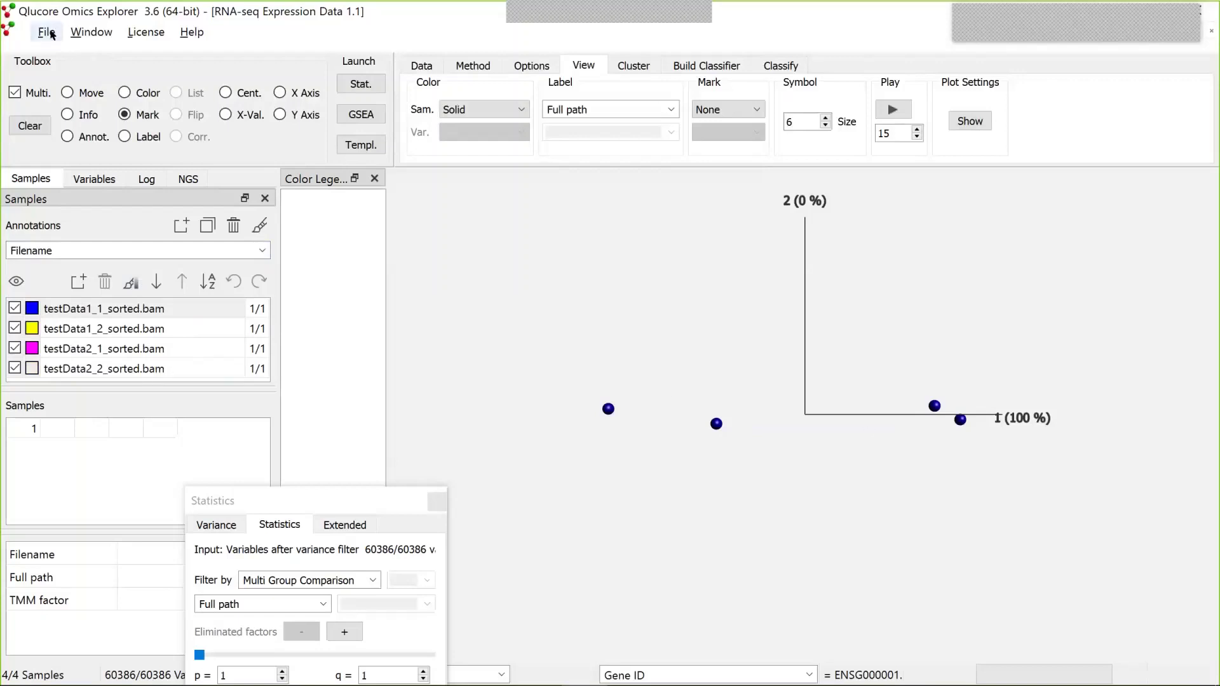
Export the sample annotations to the Desktop as a tab-delimited text file named annot
left_click(52, 34)
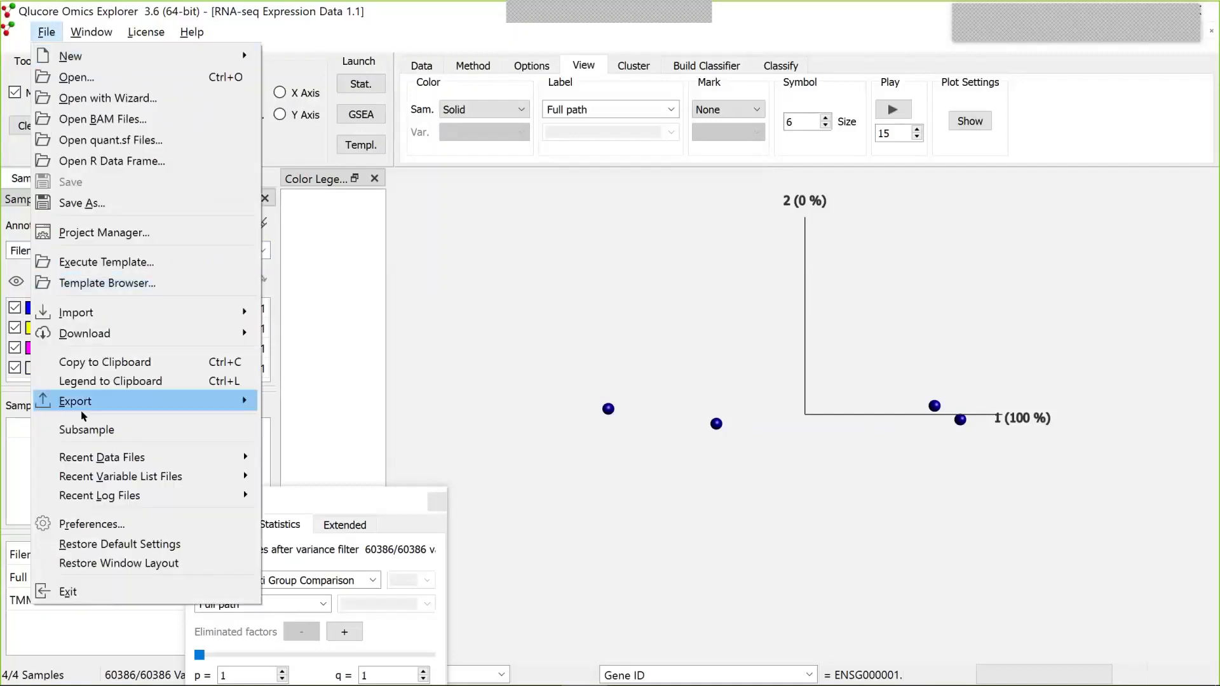
mouse_move(232, 402)
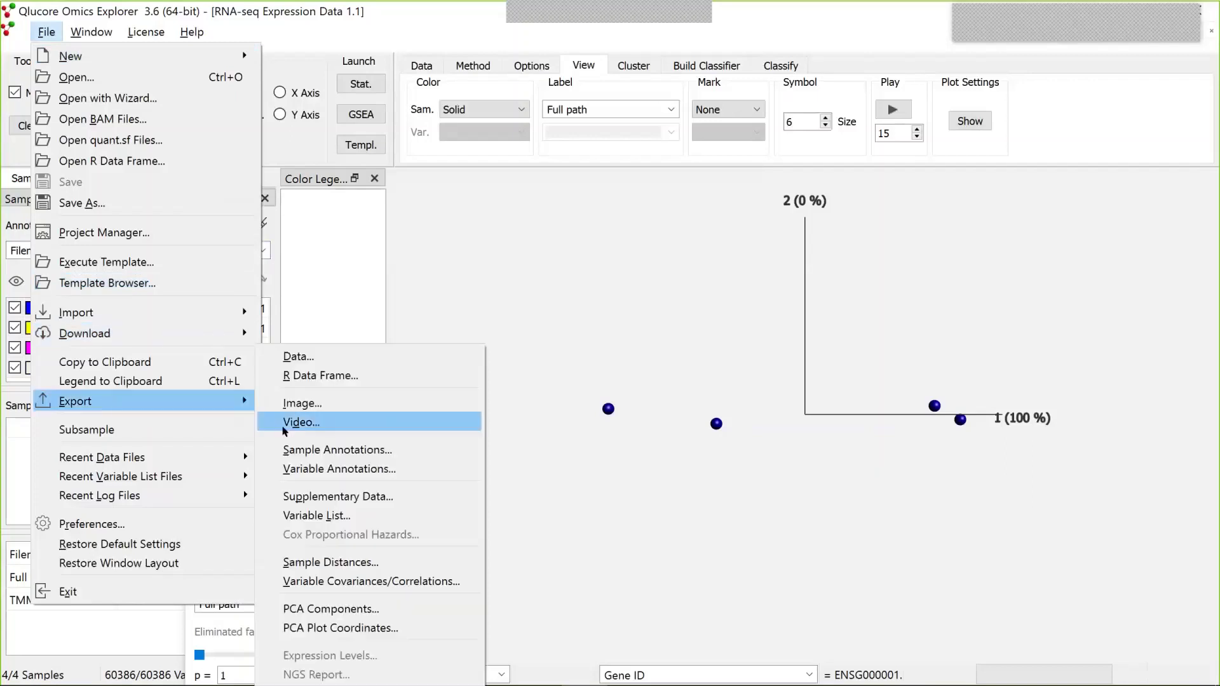
left_click(313, 452)
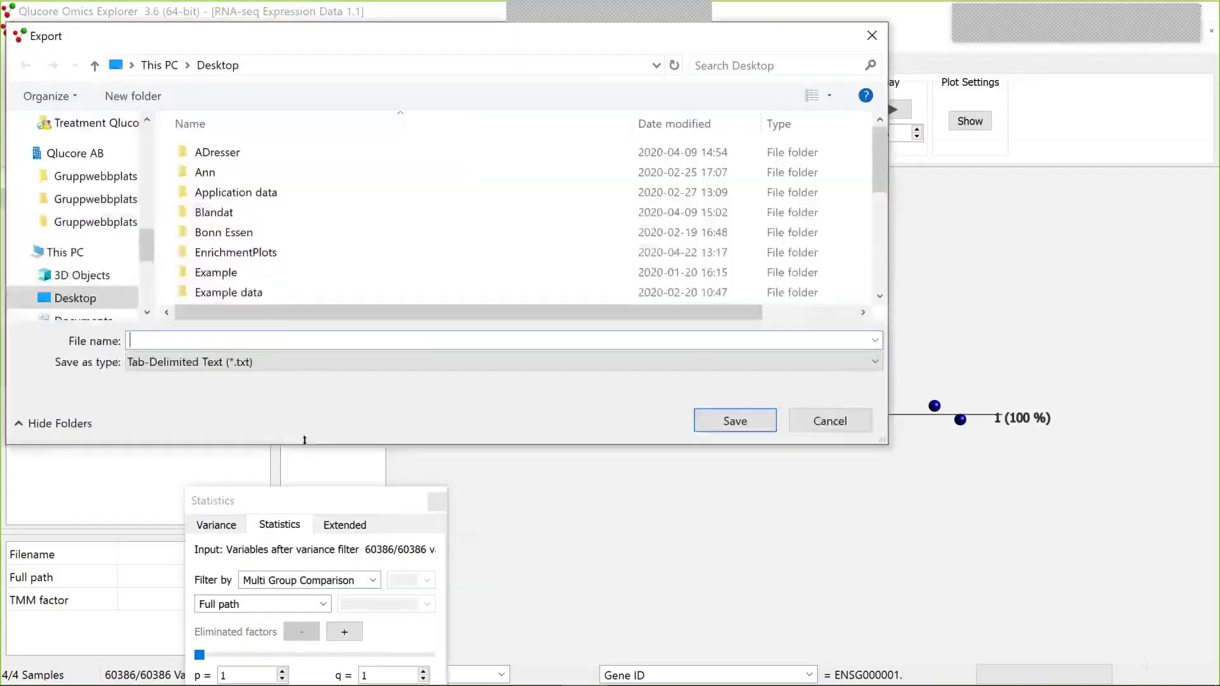
type("annot")
left_click(737, 422)
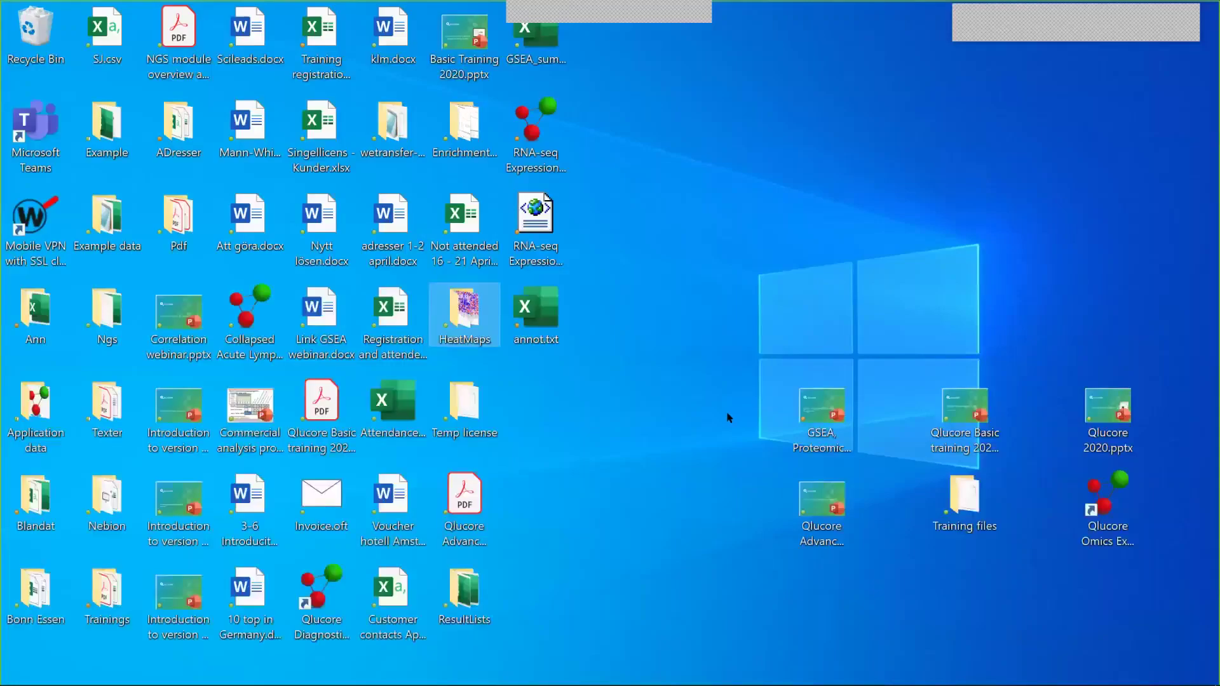
Open the exported annot.txt from the desktop in Excel and autofit all column widths
double_click(538, 318)
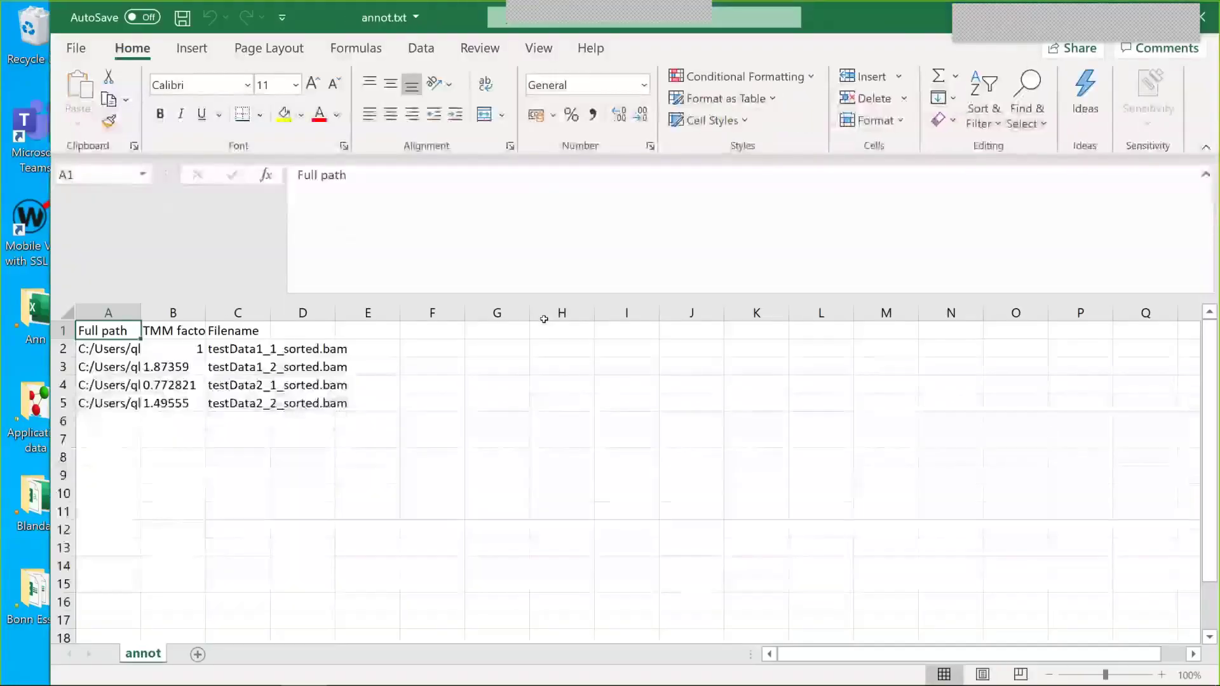
left_click(67, 312)
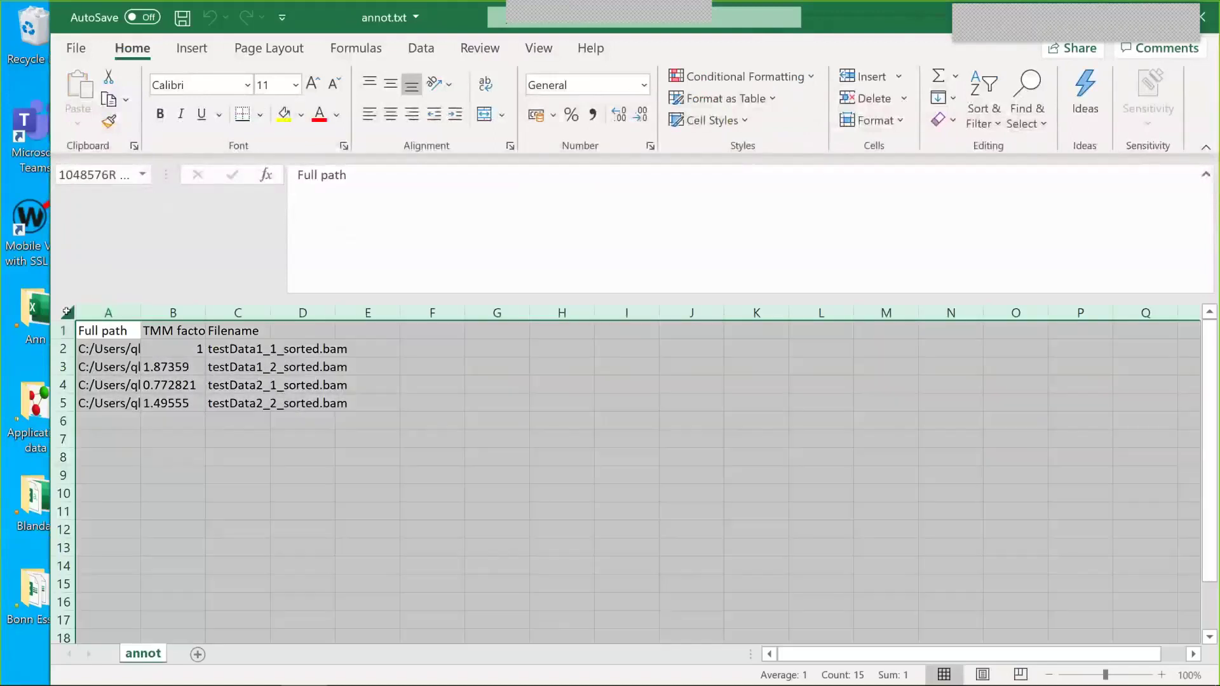
double_click(141, 312)
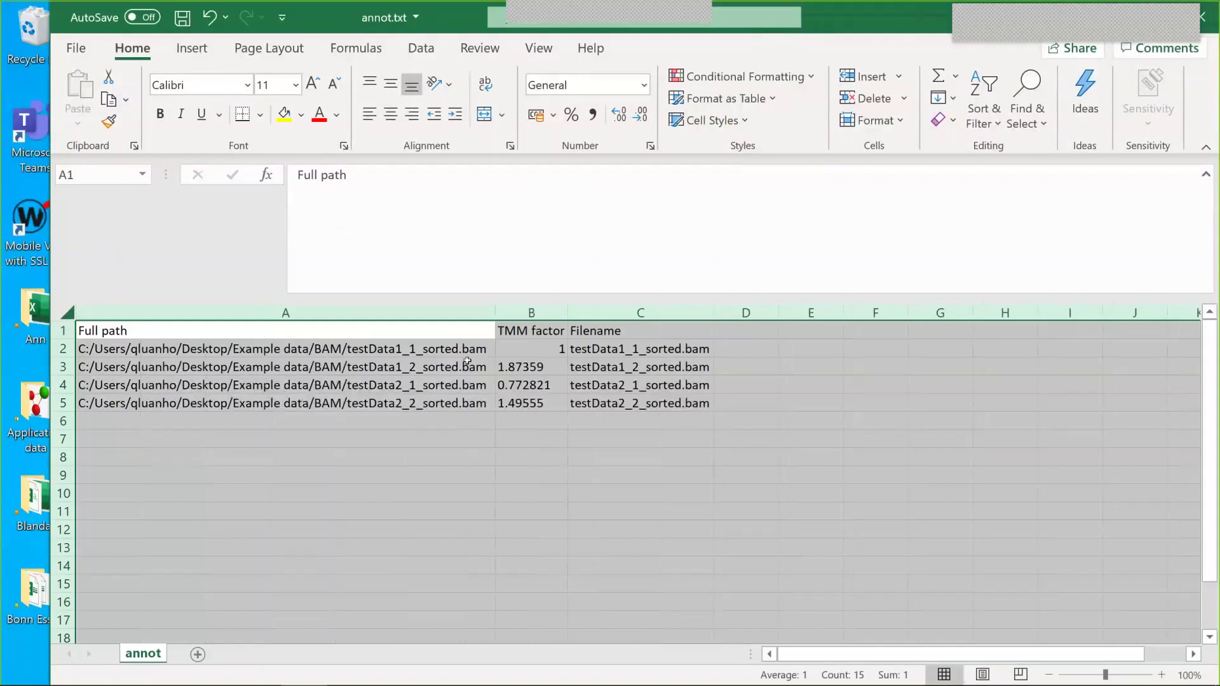
left_click(436, 438)
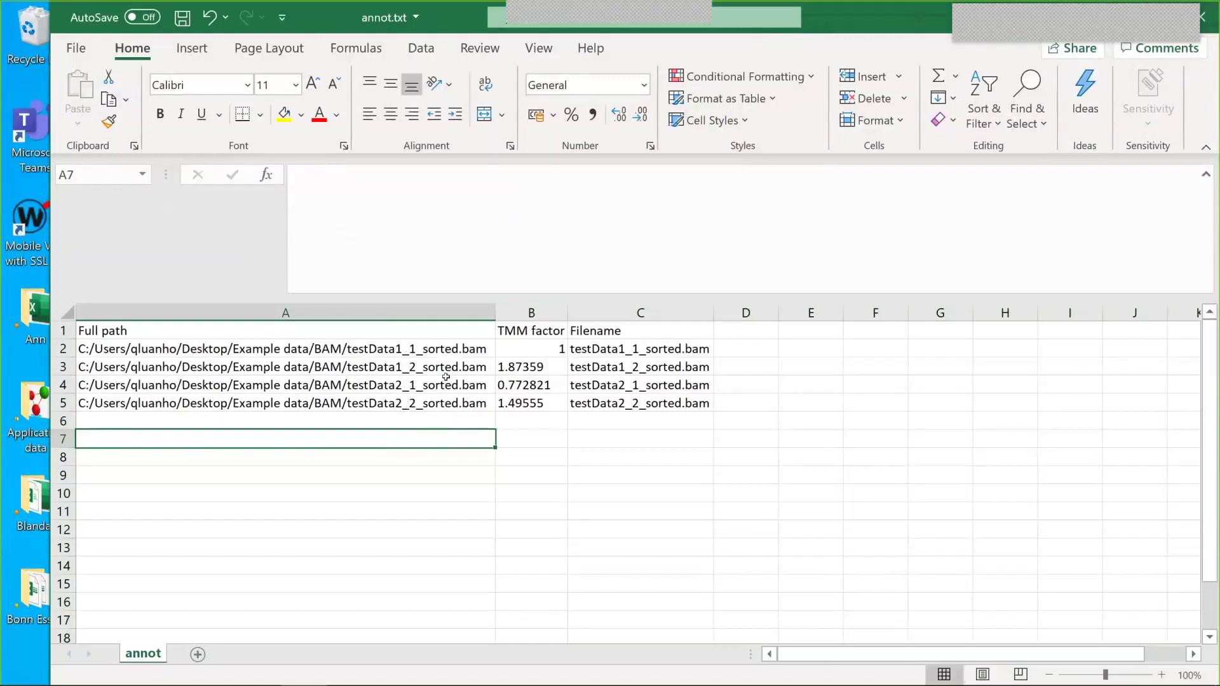
Add two annotation column headers after Filename: sex in D1 and trmnt in E1
left_click(759, 324)
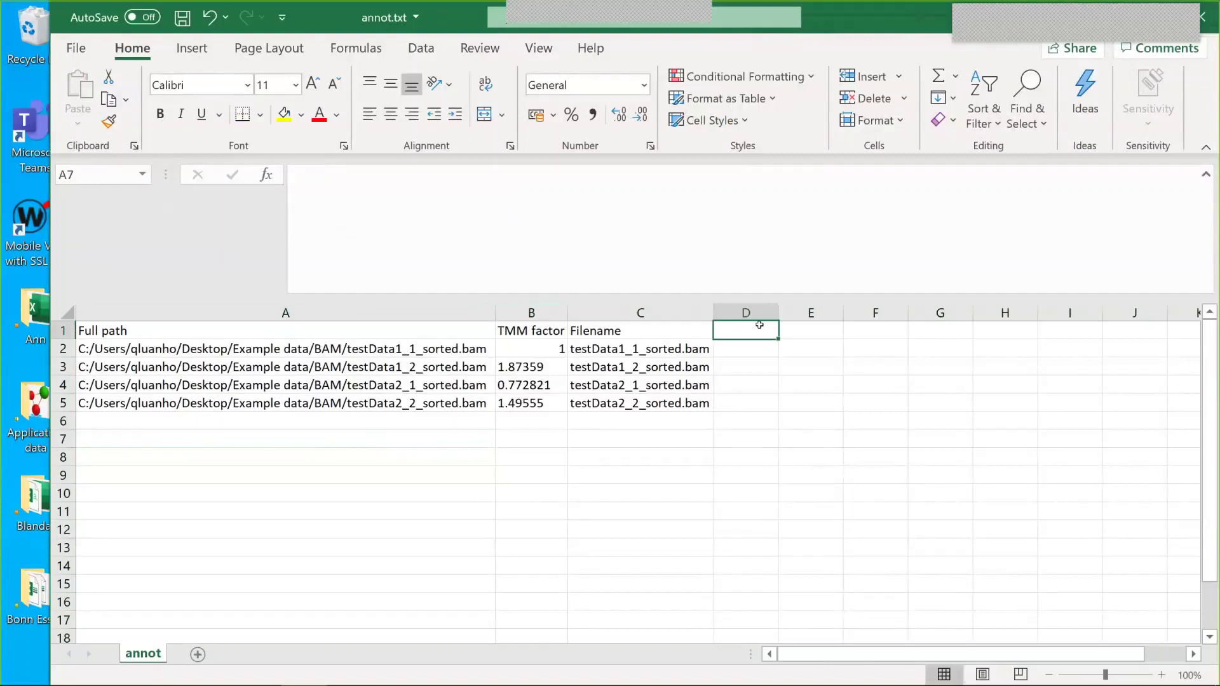
type("se")
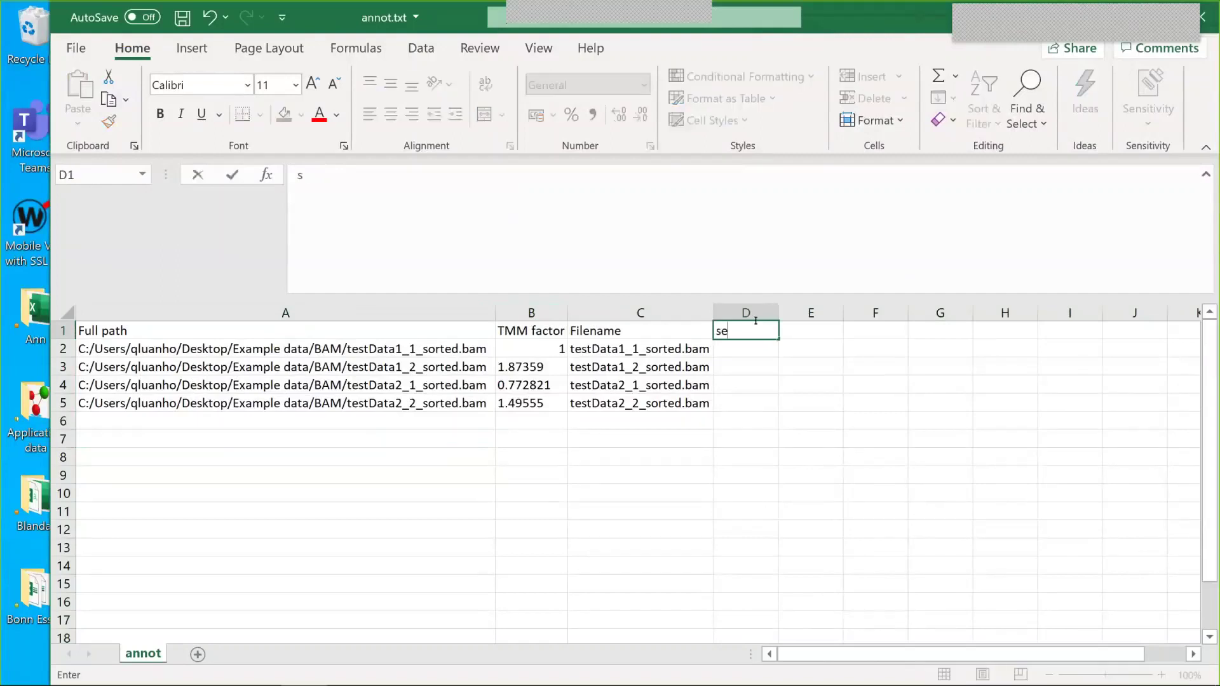
type("x")
key("Tab")
type("tr")
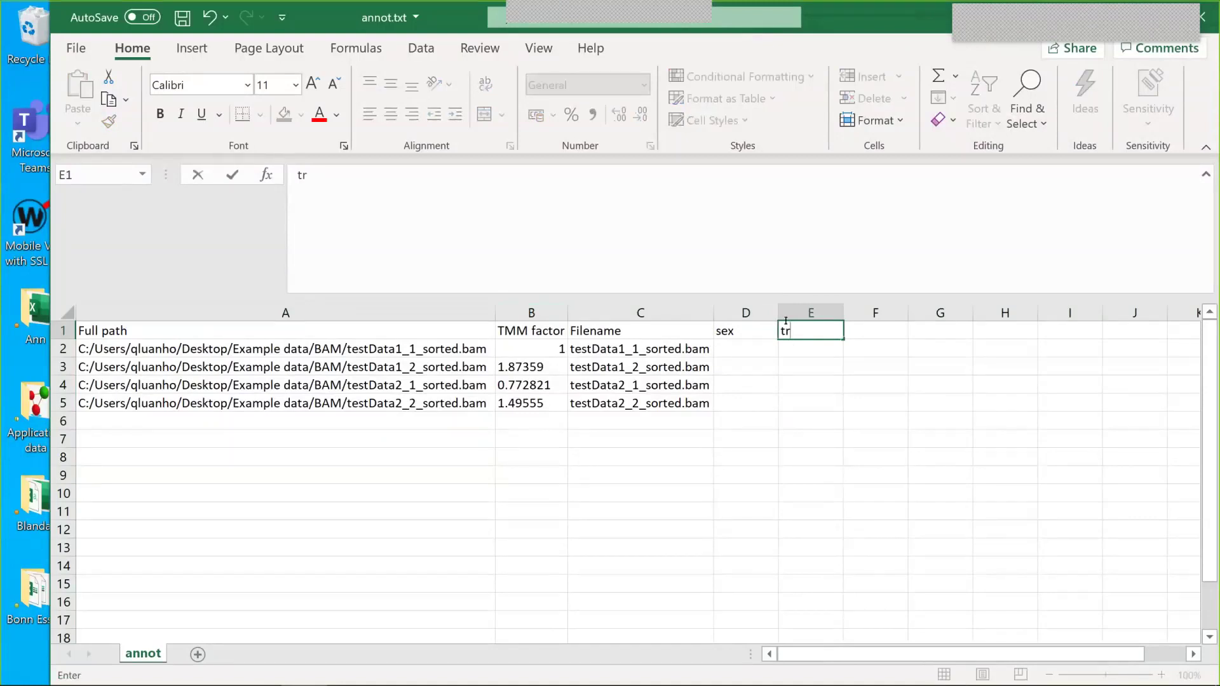
type("mnt")
Fill the sex column for the four samples with f, f, m, m
left_click(745, 346)
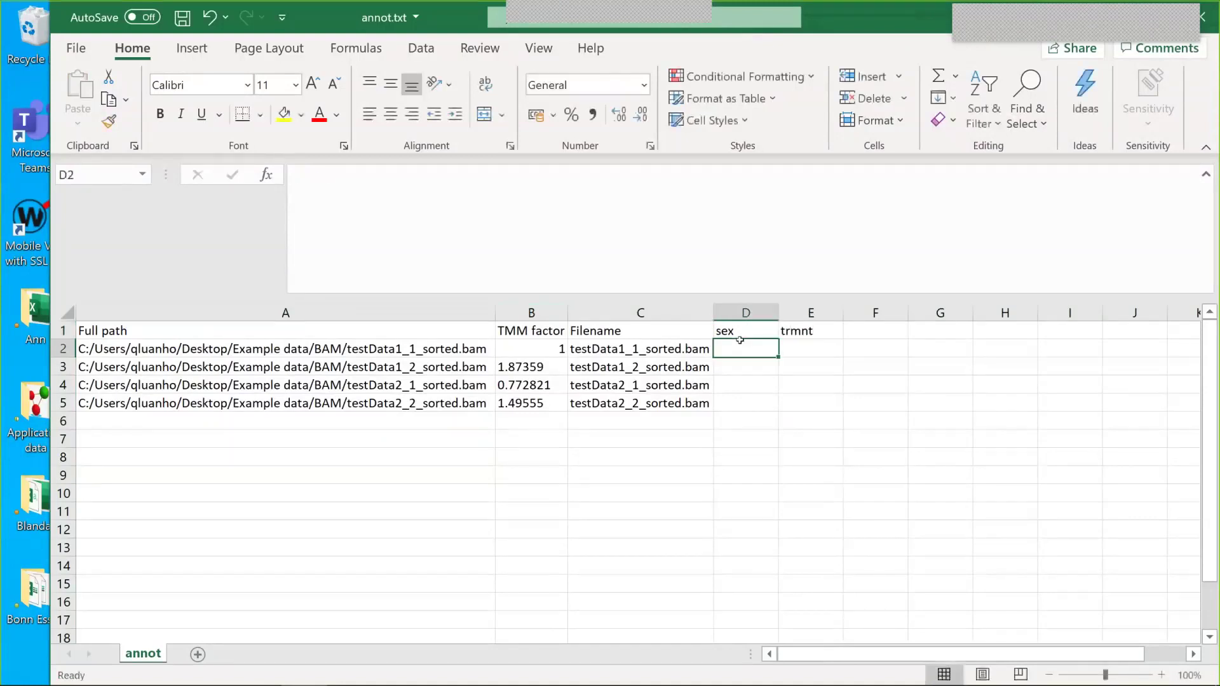
type("f")
key("Return")
type("f")
key("Return")
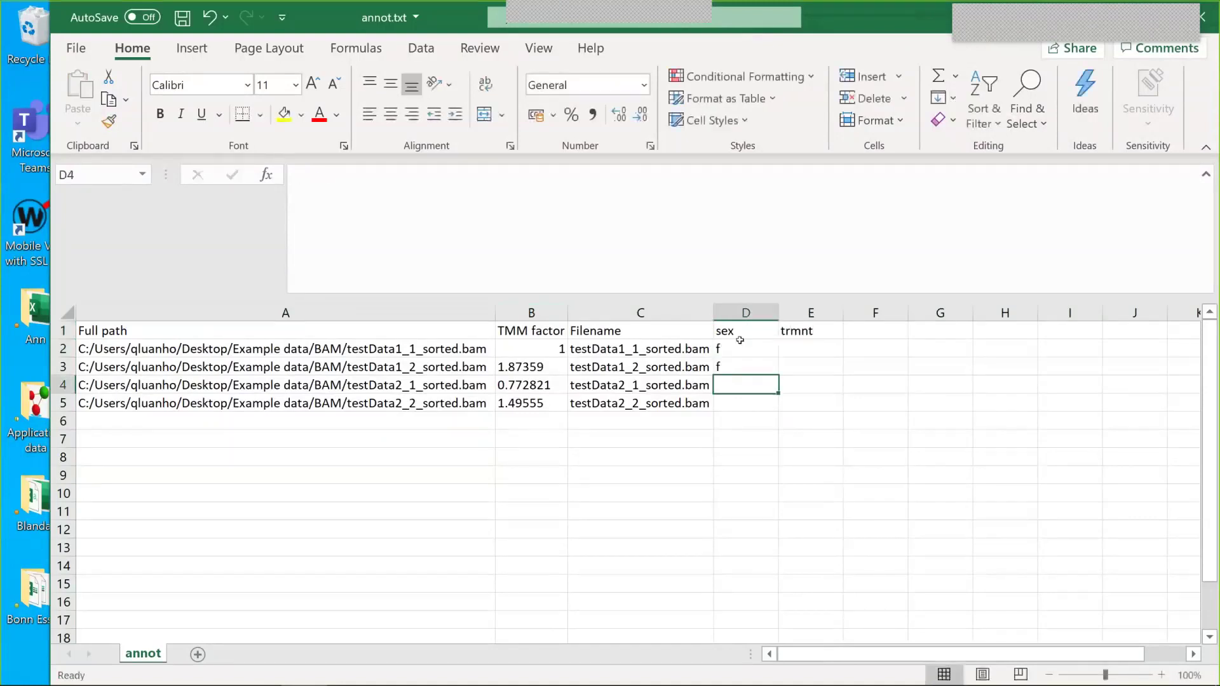
type("m")
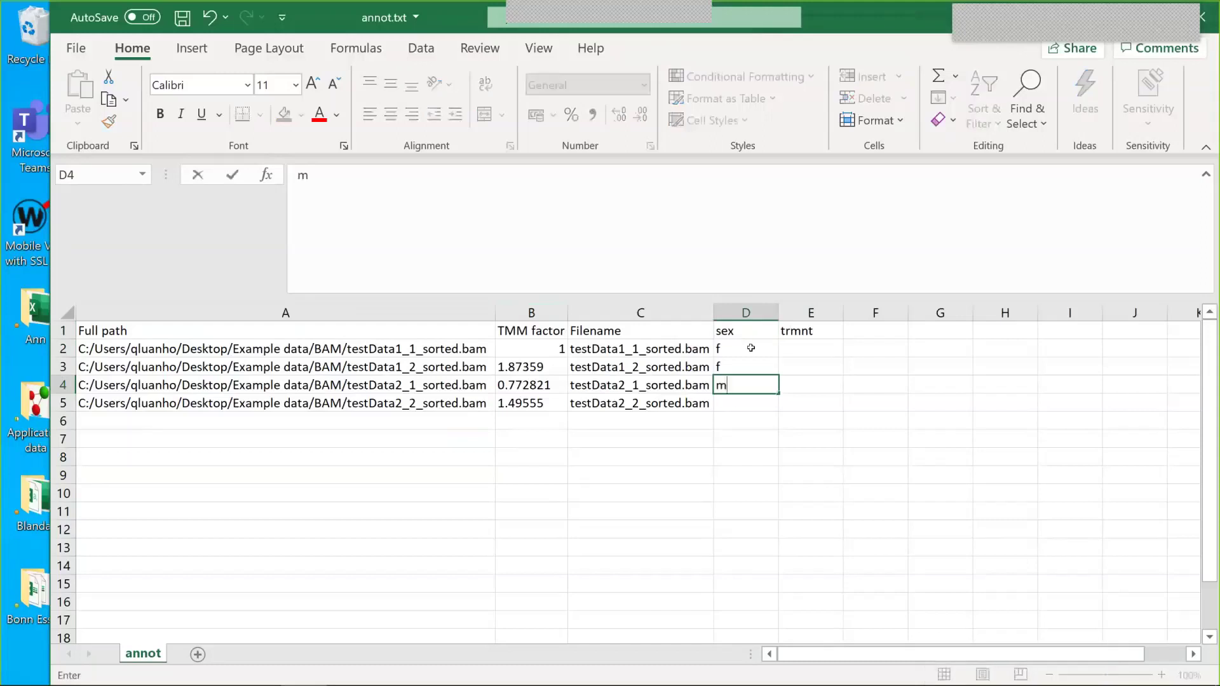
key("Return")
type("m")
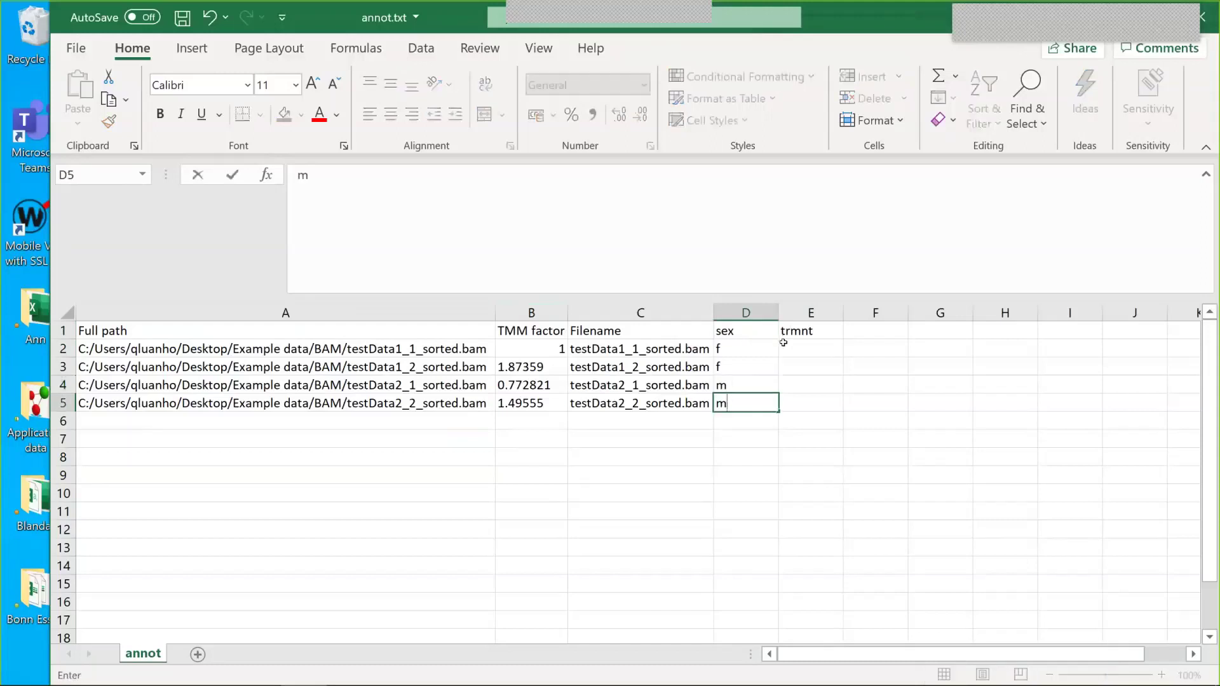
Fill the trmnt column for the four samples with c, t, c, t and save annot.txt
left_click(783, 341)
type("c")
key("Return")
type("t")
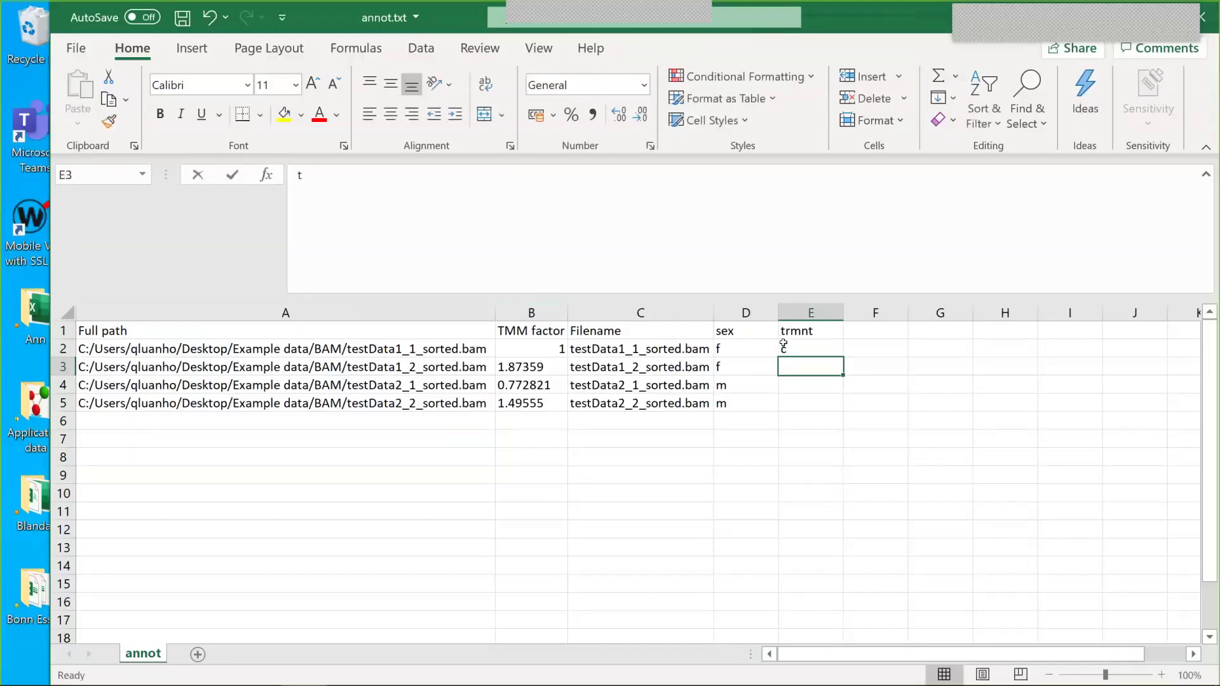
key("Return")
type("c")
key("Return")
type("t")
key("Return")
left_click(801, 470)
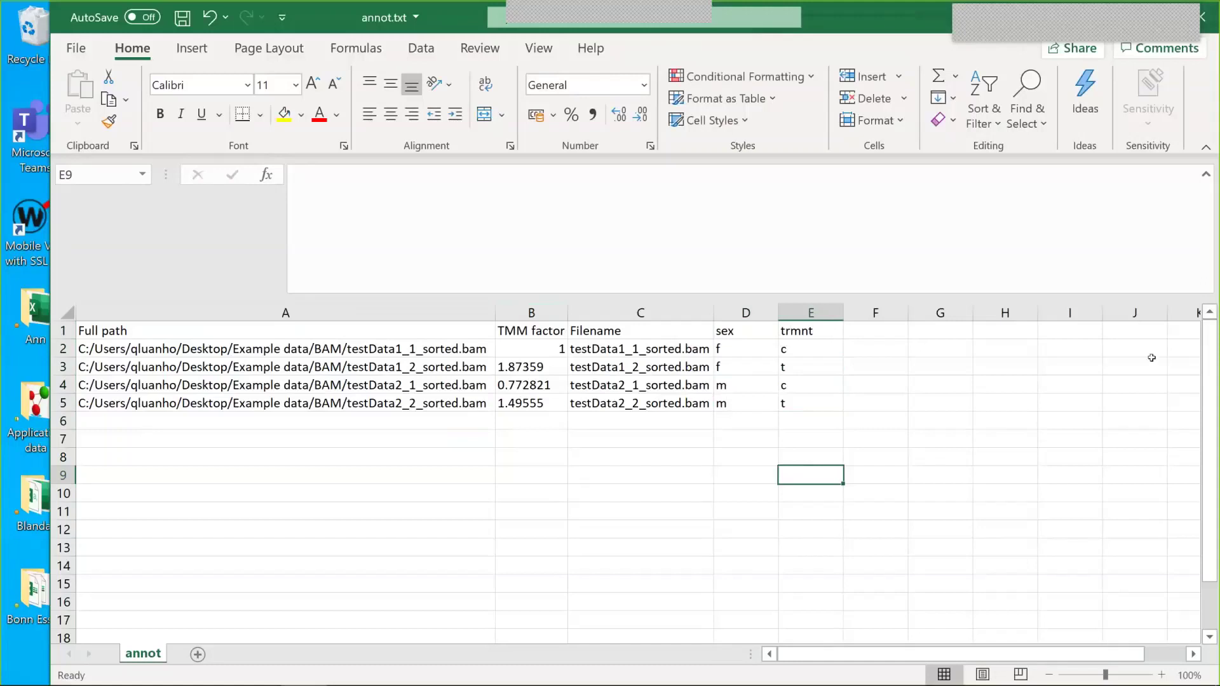
left_click(182, 17)
Switch to Qlucore Omics Explorer and import all the sample annotations from annot.txt on the Desktop
mouse_move(583, 667)
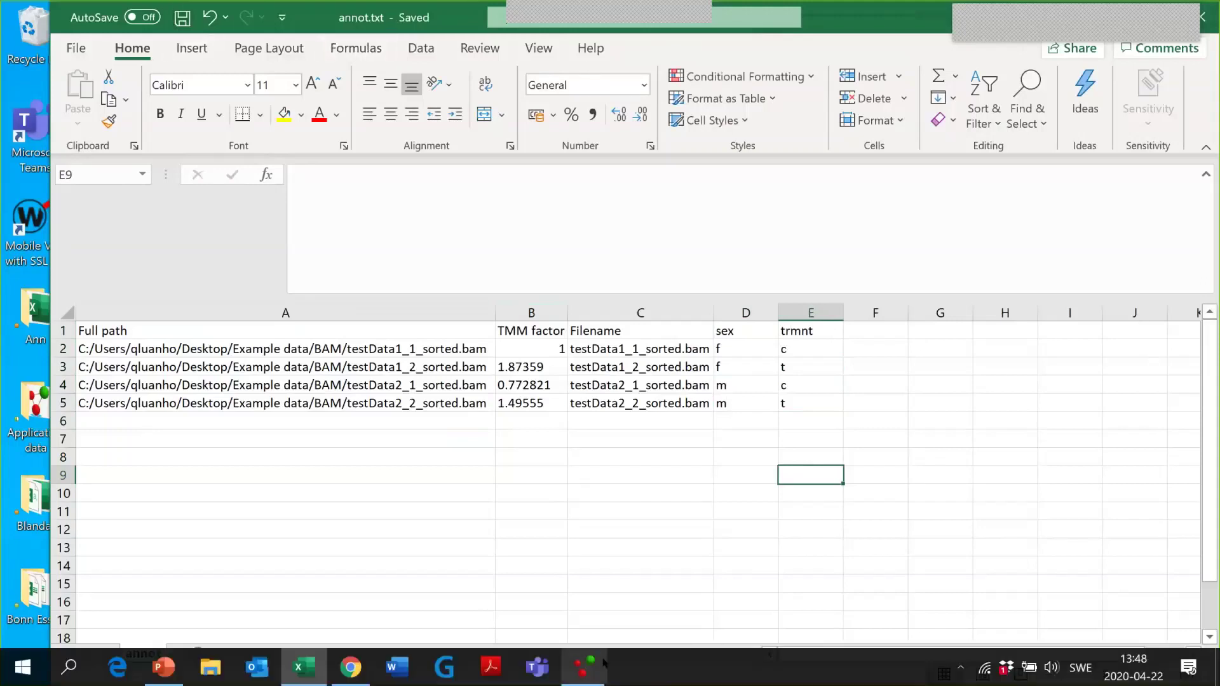
left_click(583, 667)
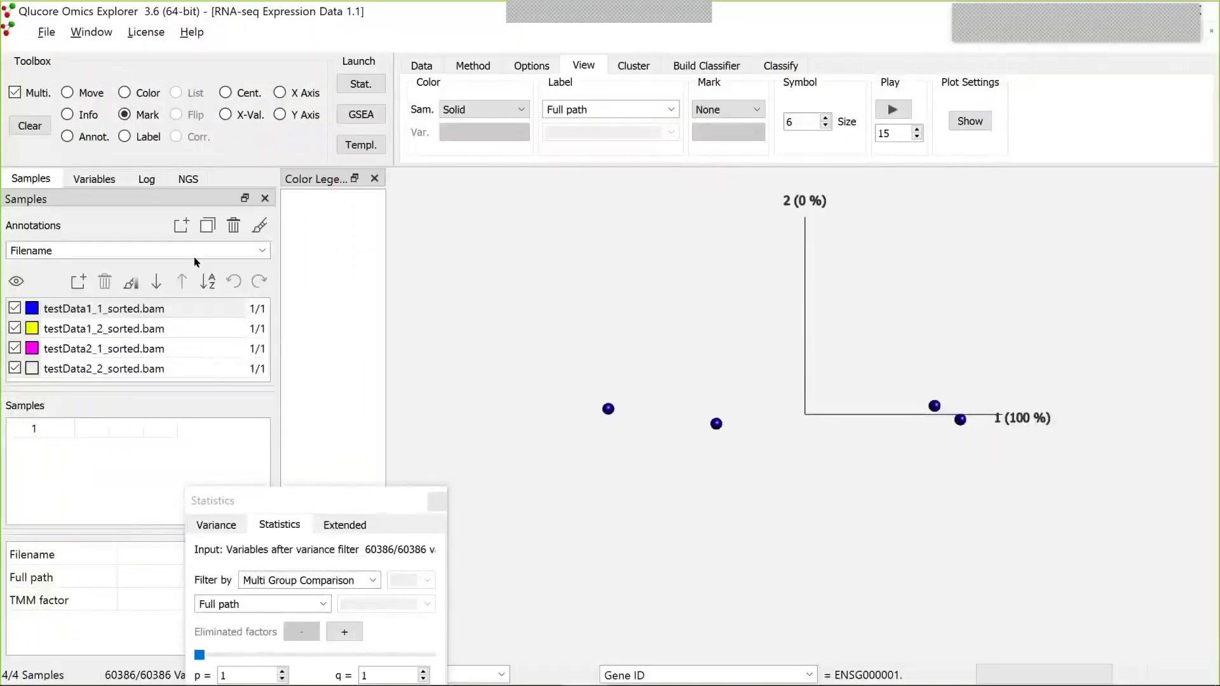
left_click(48, 31)
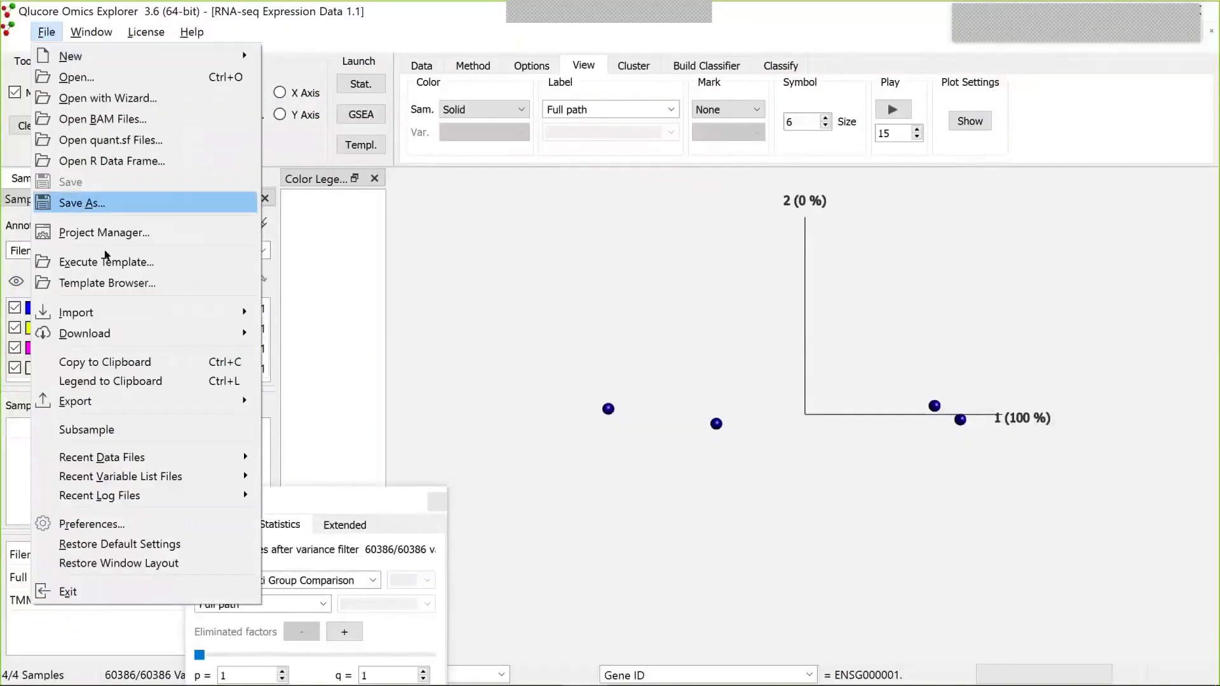
mouse_move(142, 311)
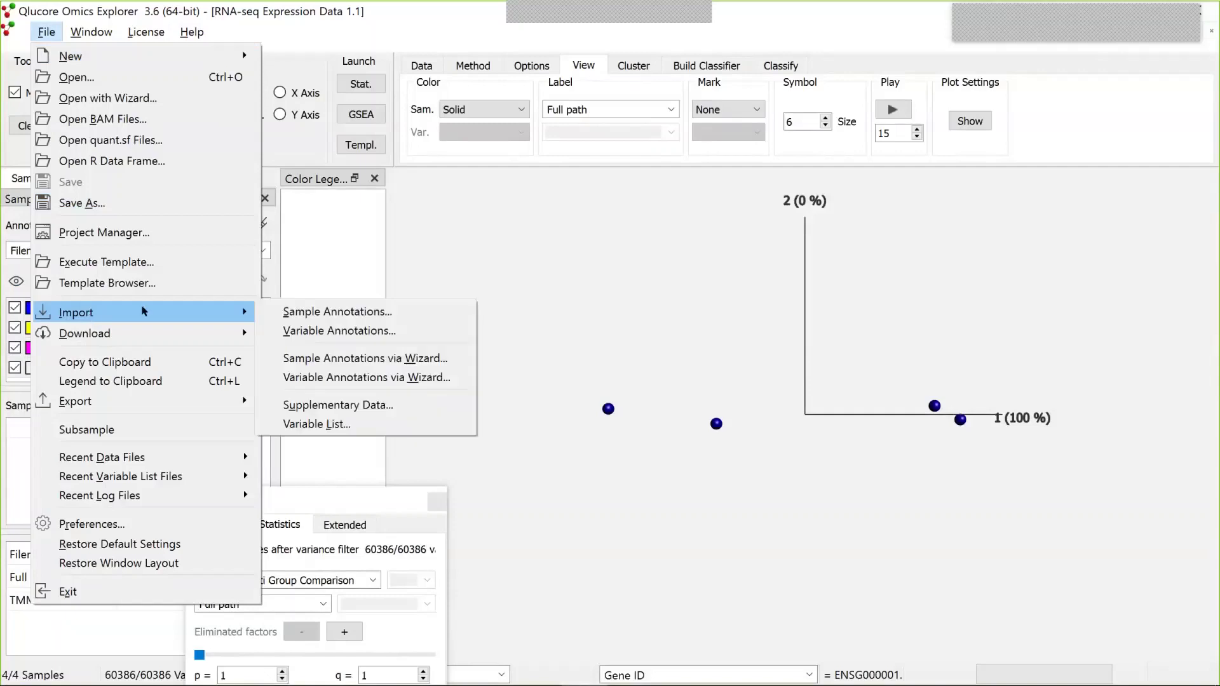
left_click(320, 312)
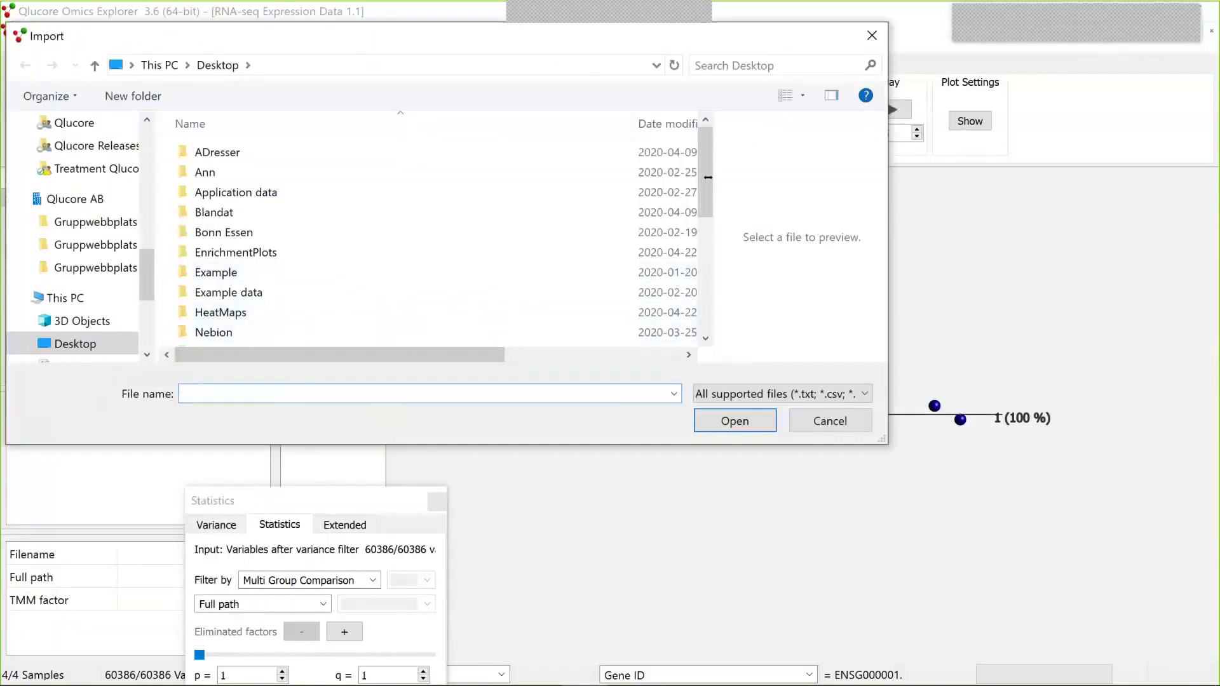
left_click_drag(704, 202, 699, 312)
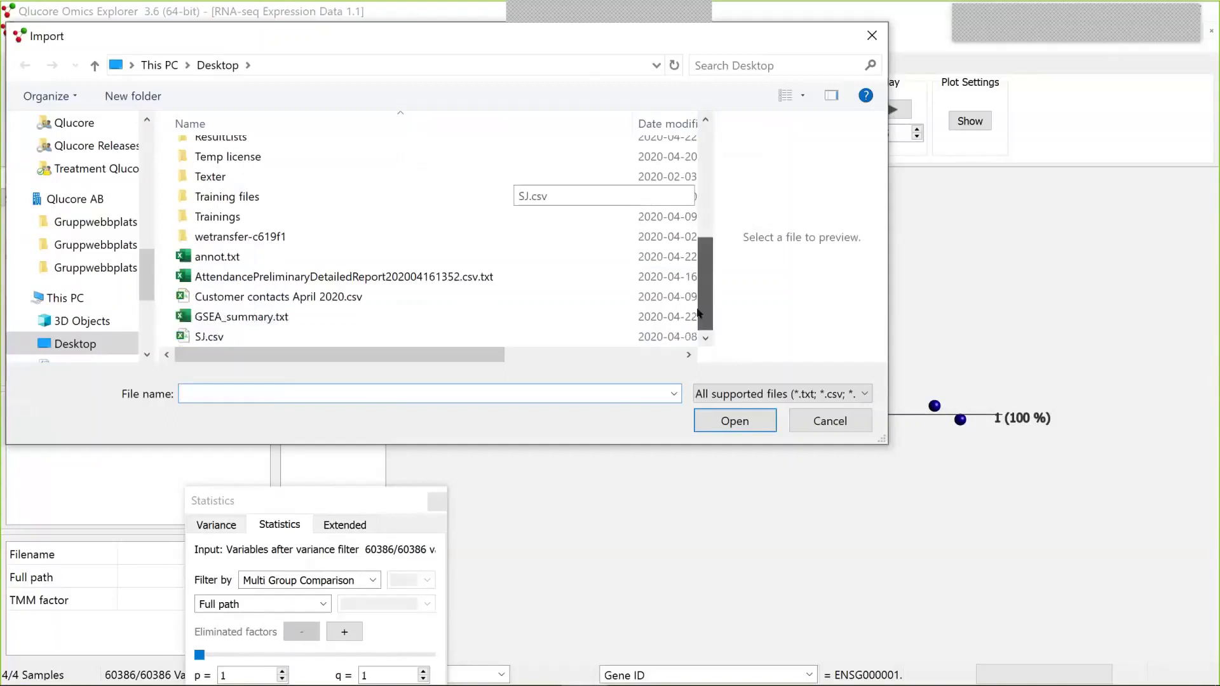
double_click(289, 256)
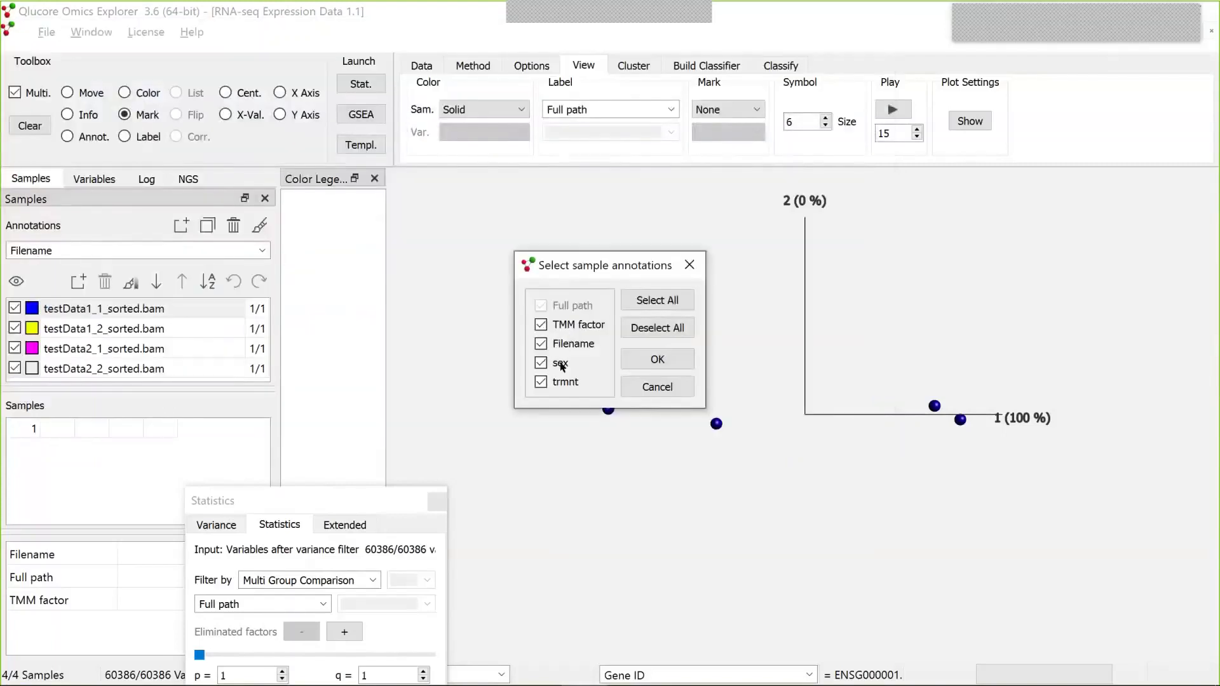
left_click(657, 359)
Color the samples in the PCA plot by the sex annotation
left_click(262, 250)
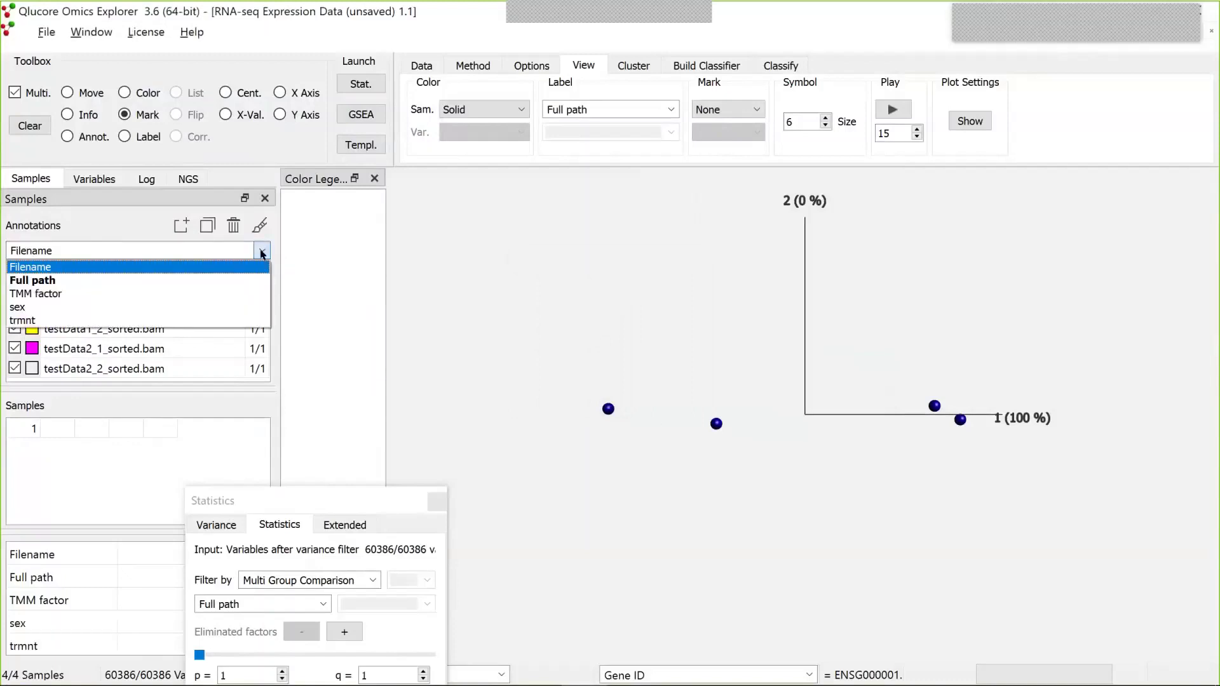
left_click(134, 307)
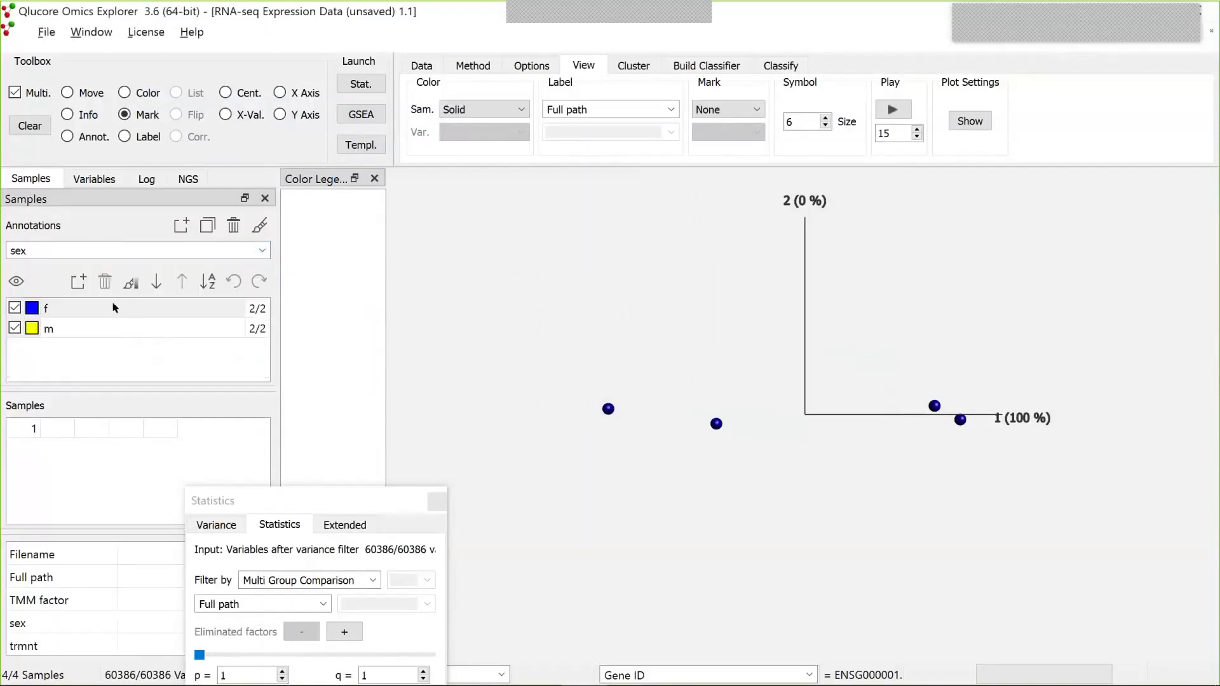
left_click(259, 226)
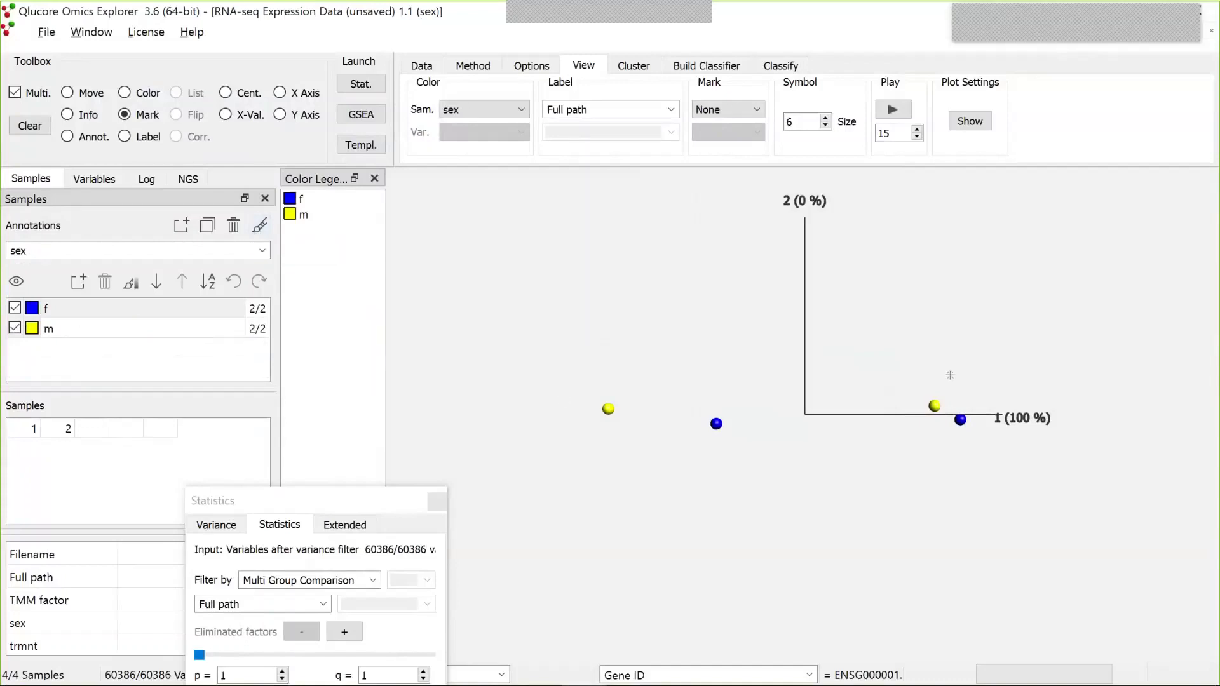
Color the samples in the PCA plot by the trmnt annotation
left_click(164, 251)
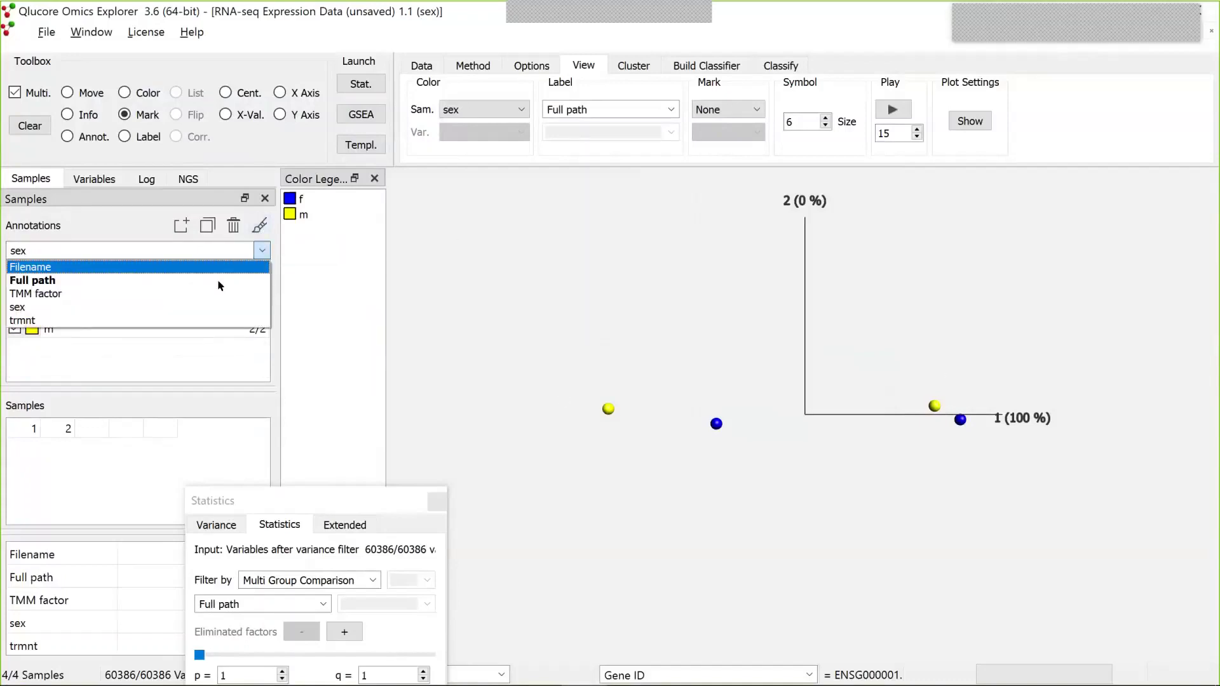
left_click(164, 321)
left_click(259, 226)
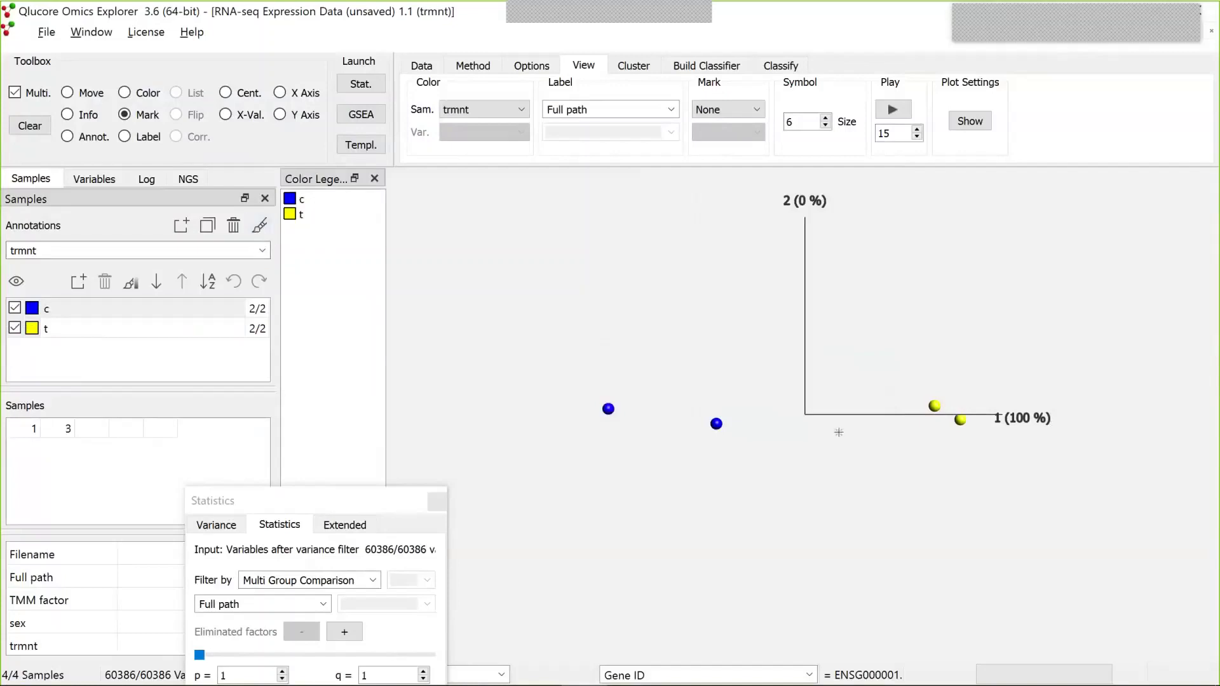
Filter the variables with a Two Group Comparison on trmnt for group c, lowering p to 0.059
left_click_drag(367, 502, 437, 263)
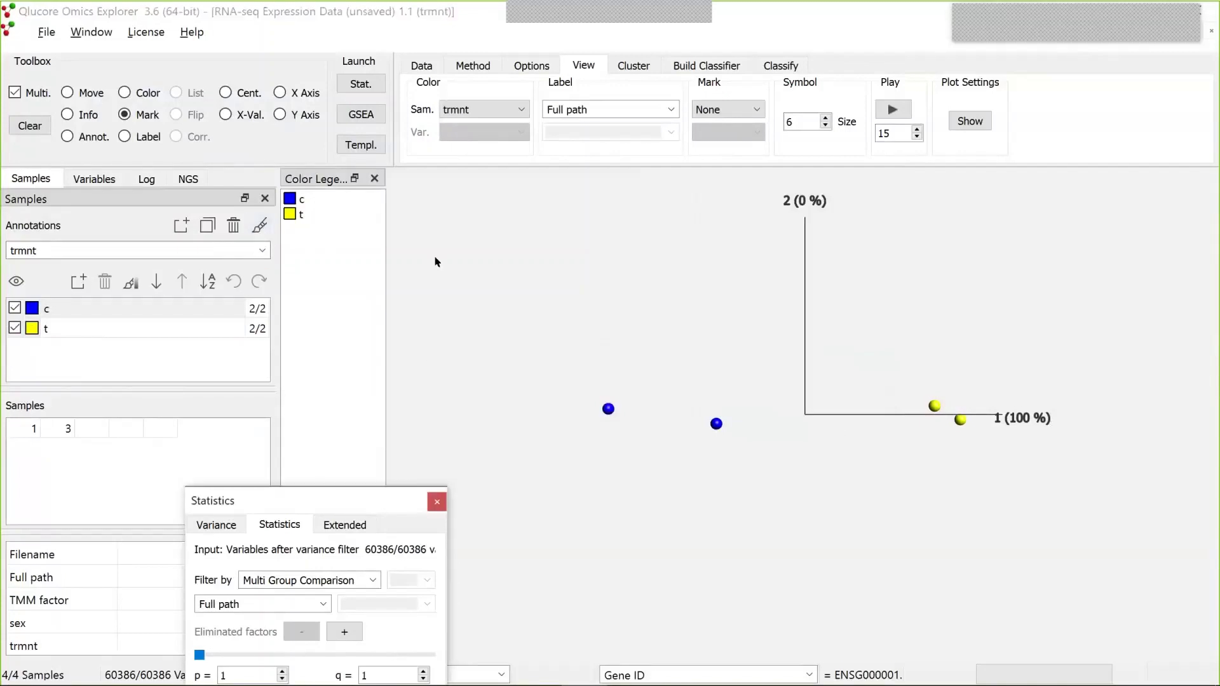
left_click(444, 342)
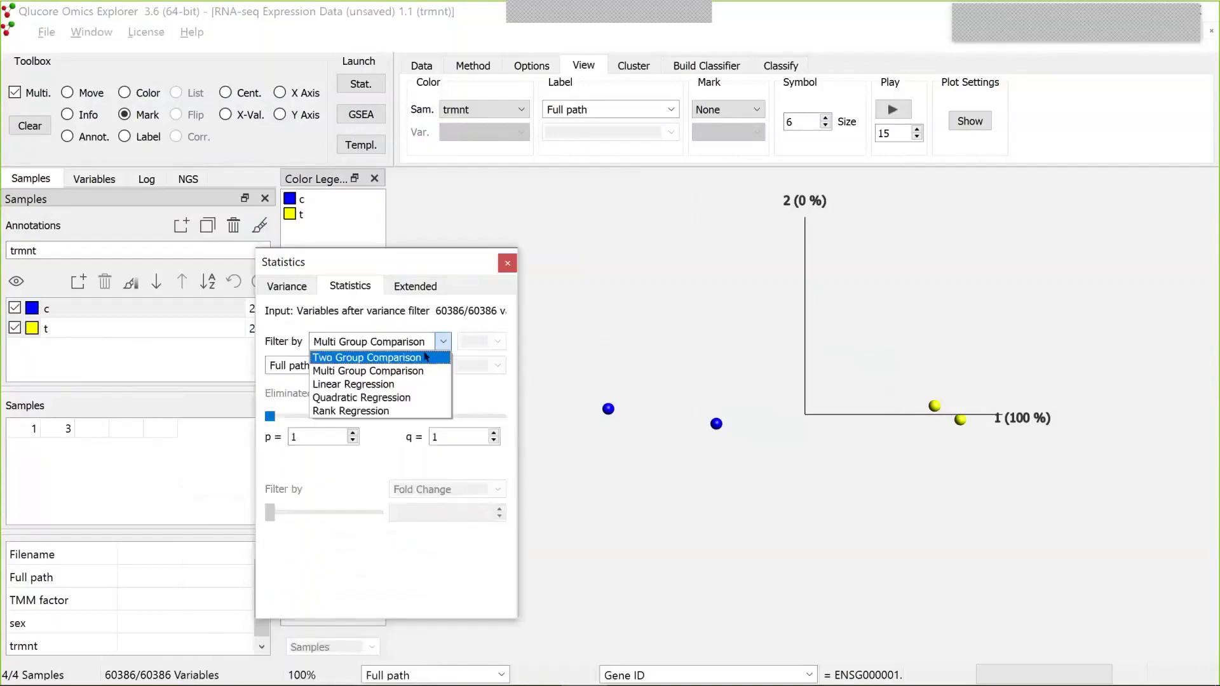
left_click(422, 354)
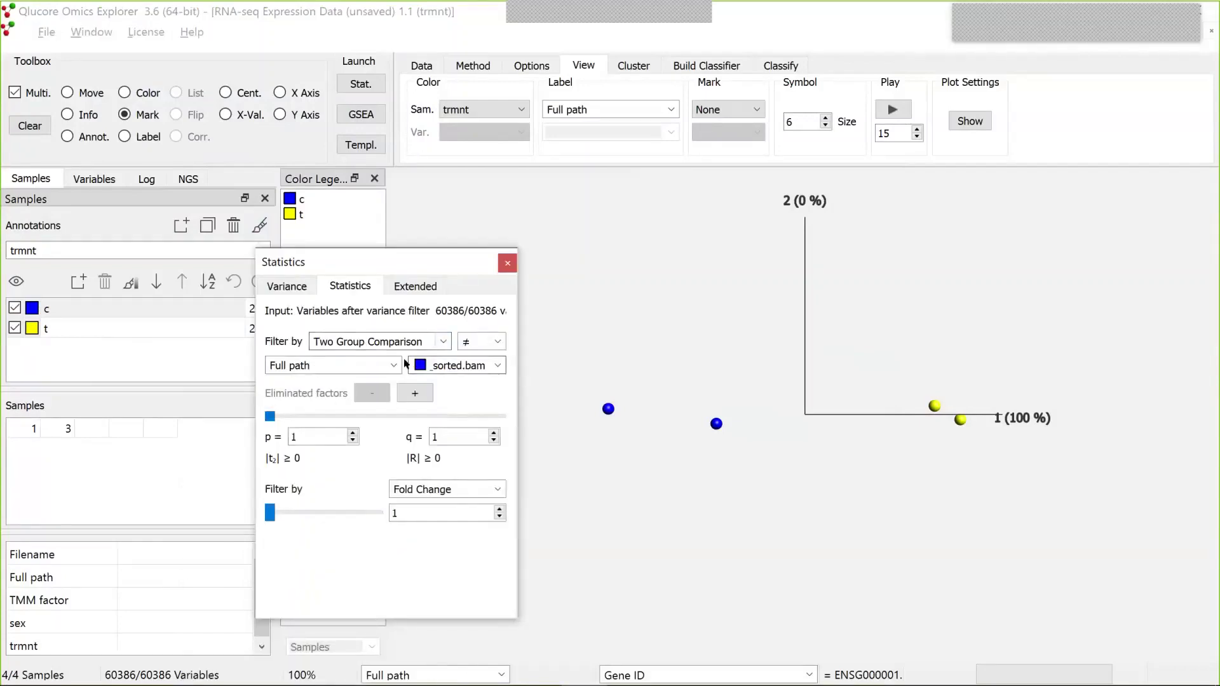
left_click(398, 365)
left_click(305, 435)
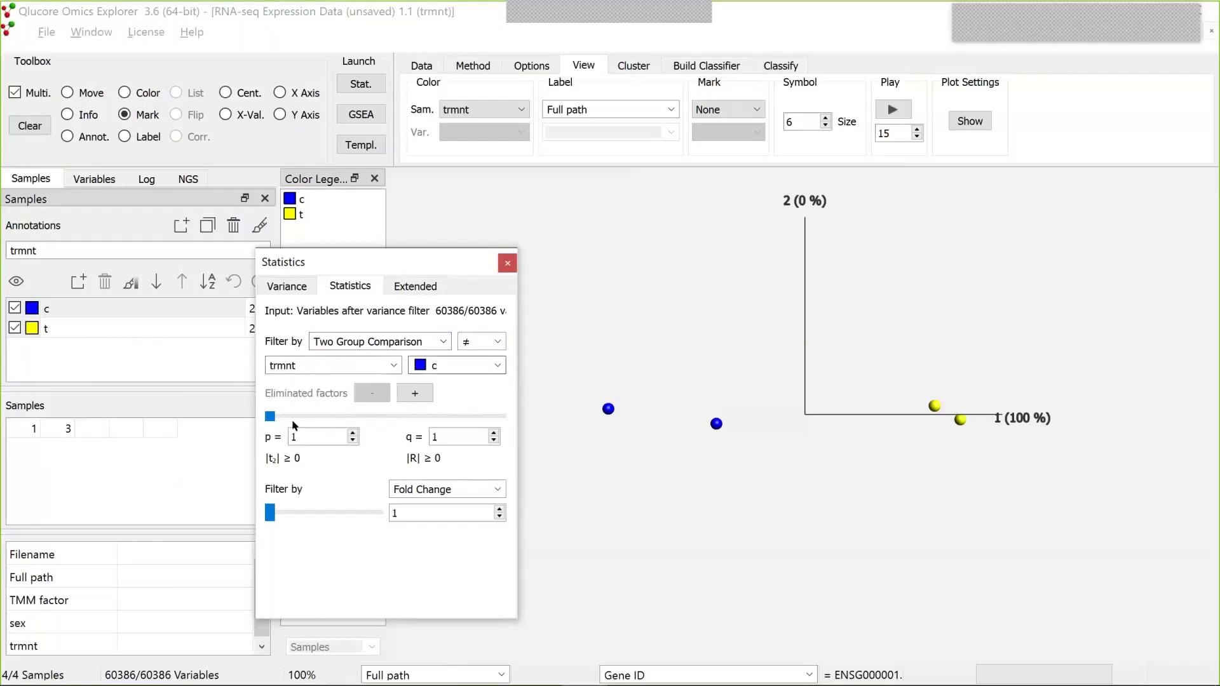
left_click_drag(271, 418, 289, 419)
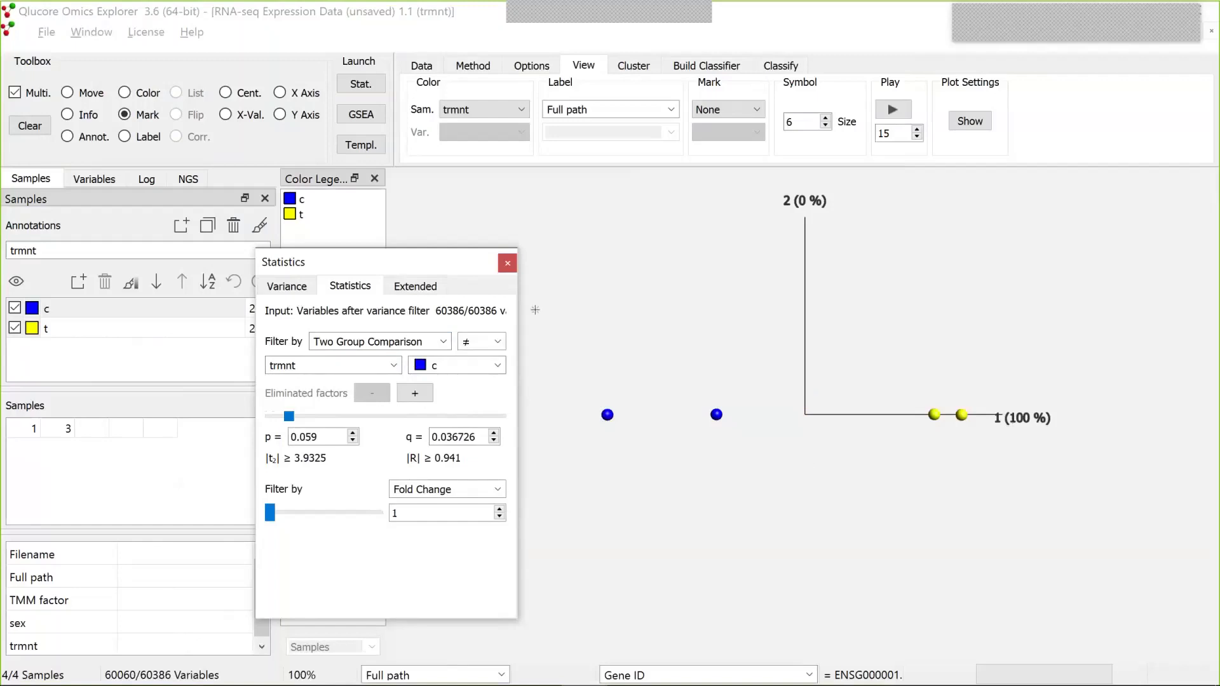
left_click_drag(449, 266, 522, 392)
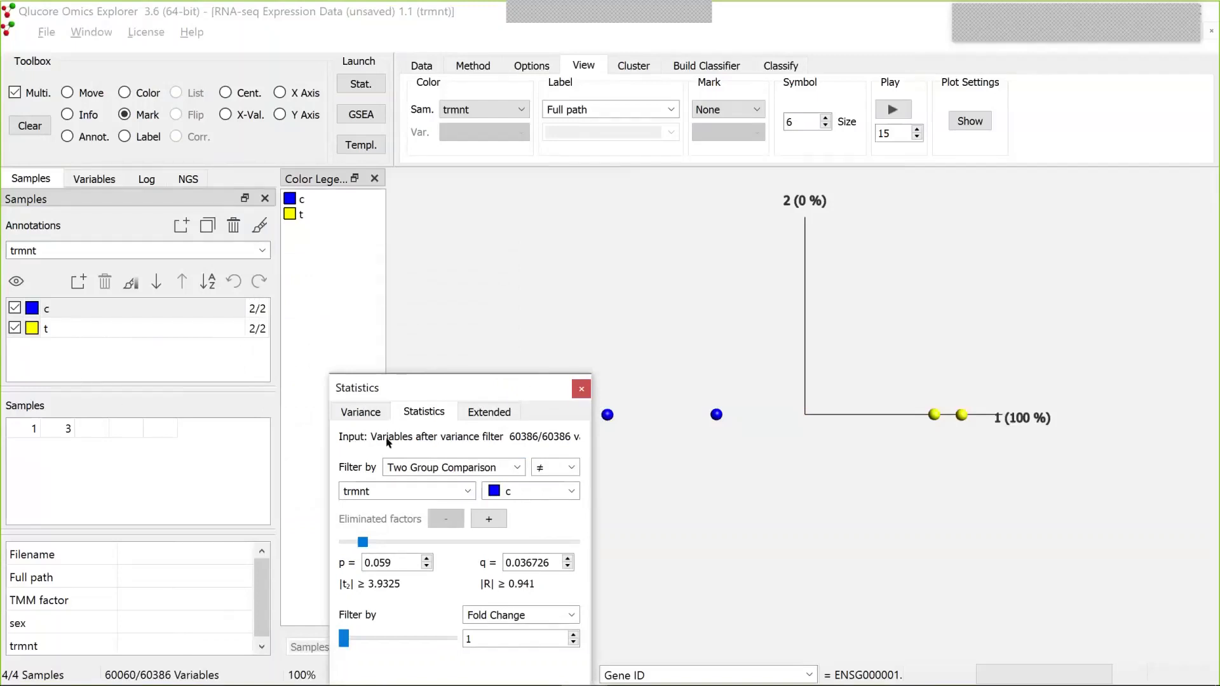
Switch to the PowerPoint presentation and show the slide on importing RNA-seq BAM files
key("alt+Tab")
key("alt+Tab")
key("Tab")
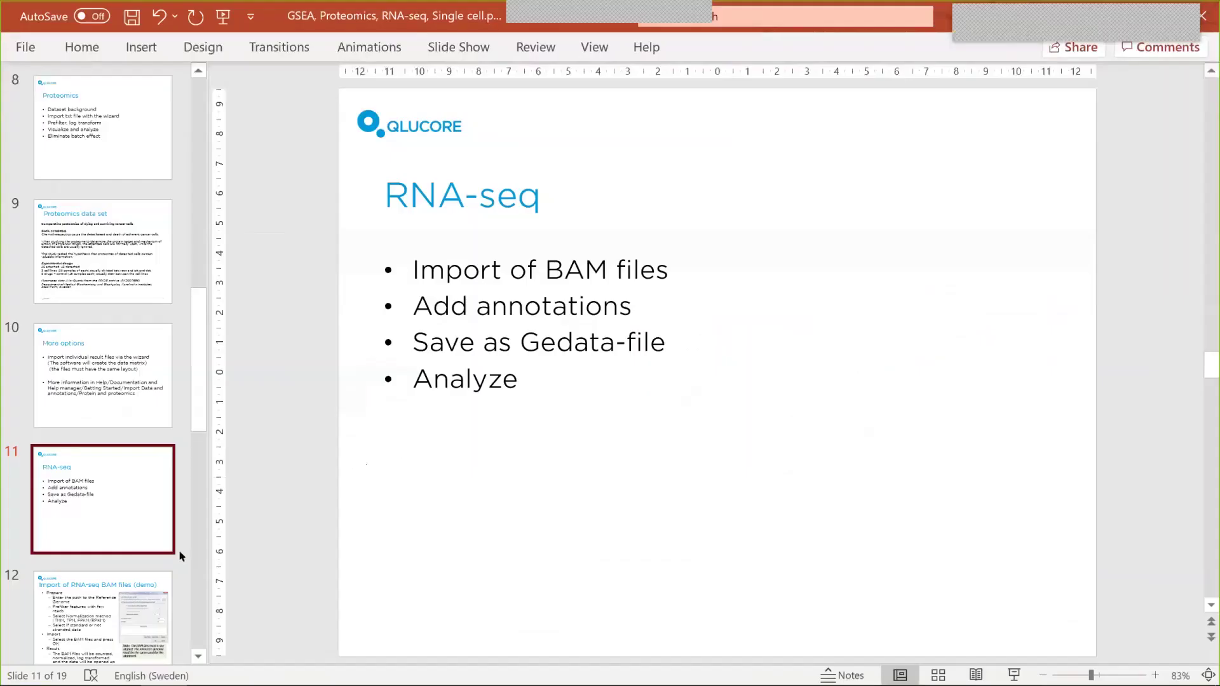
key("Down")
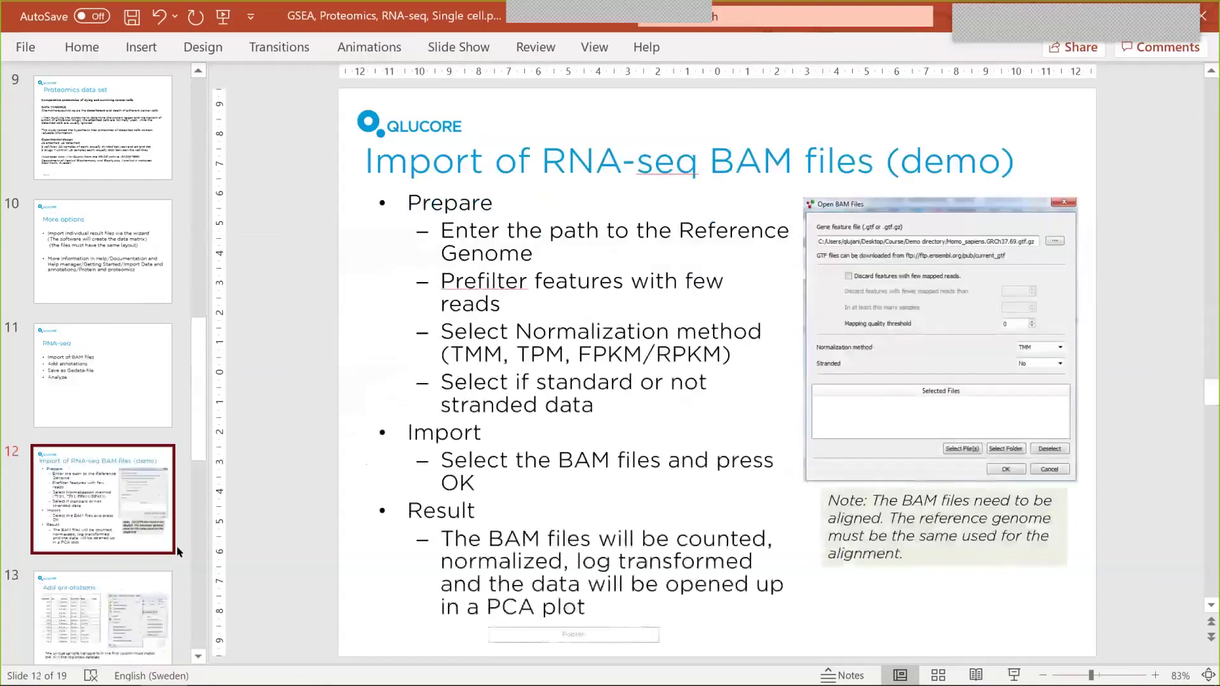
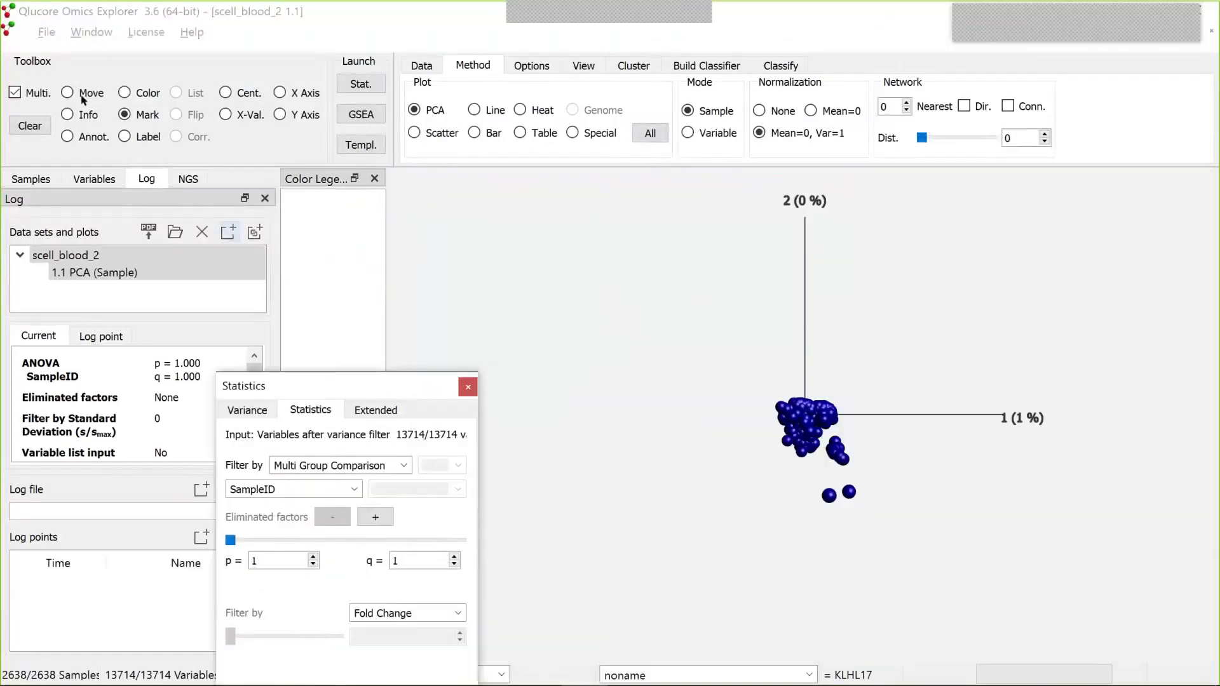
Rotate the scell_blood_2 PCA plot in 3D with the Move tool to view its third component
left_click(83, 94)
left_click_drag(820, 356, 865, 363)
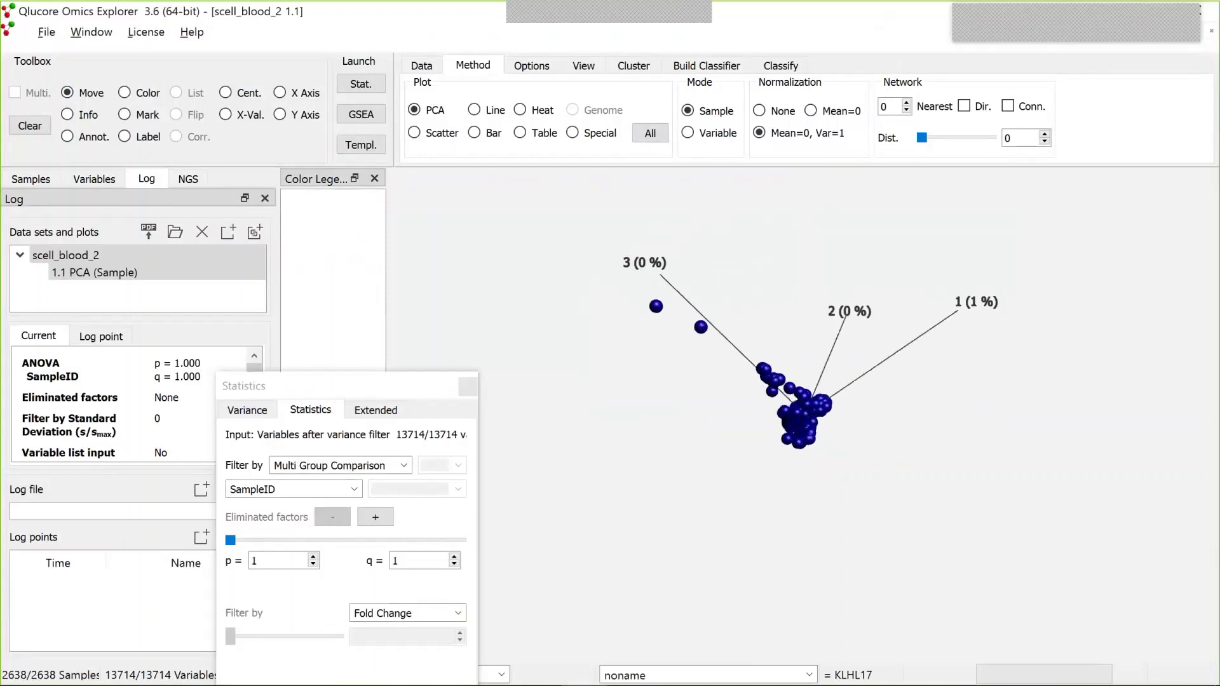
Rotate the PCA plot to examine the dense cell cluster and its outlying cells from several angles
left_click_drag(839, 407, 837, 432)
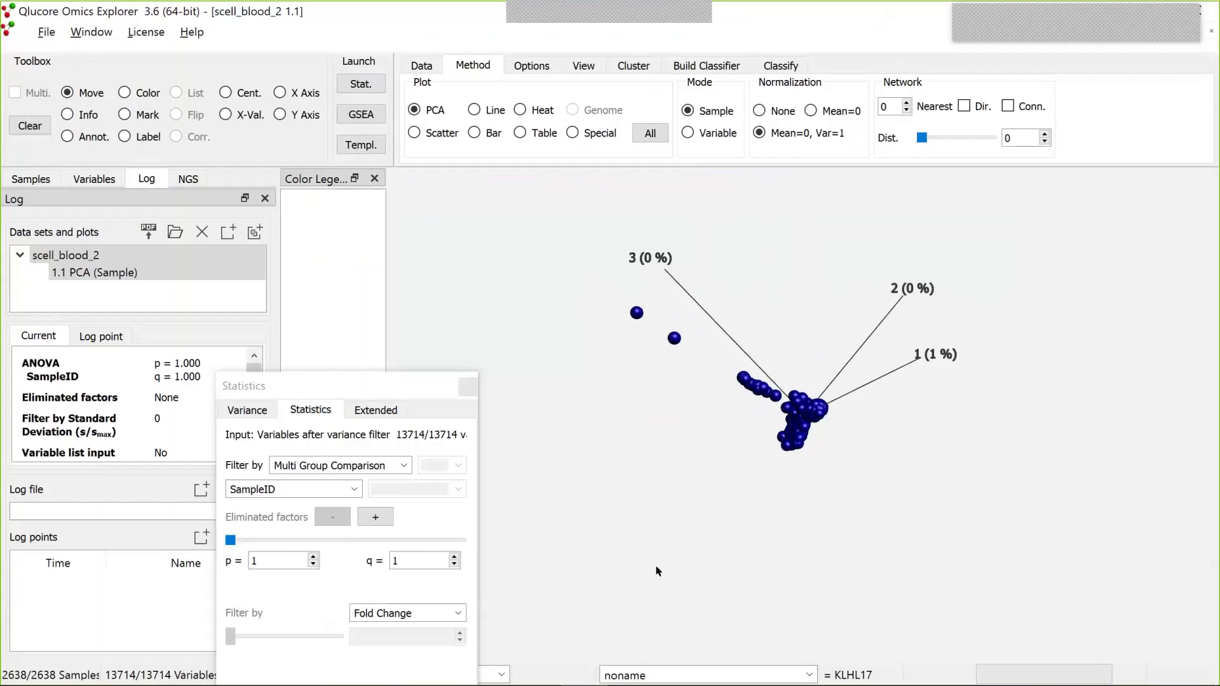
left_click(290, 441)
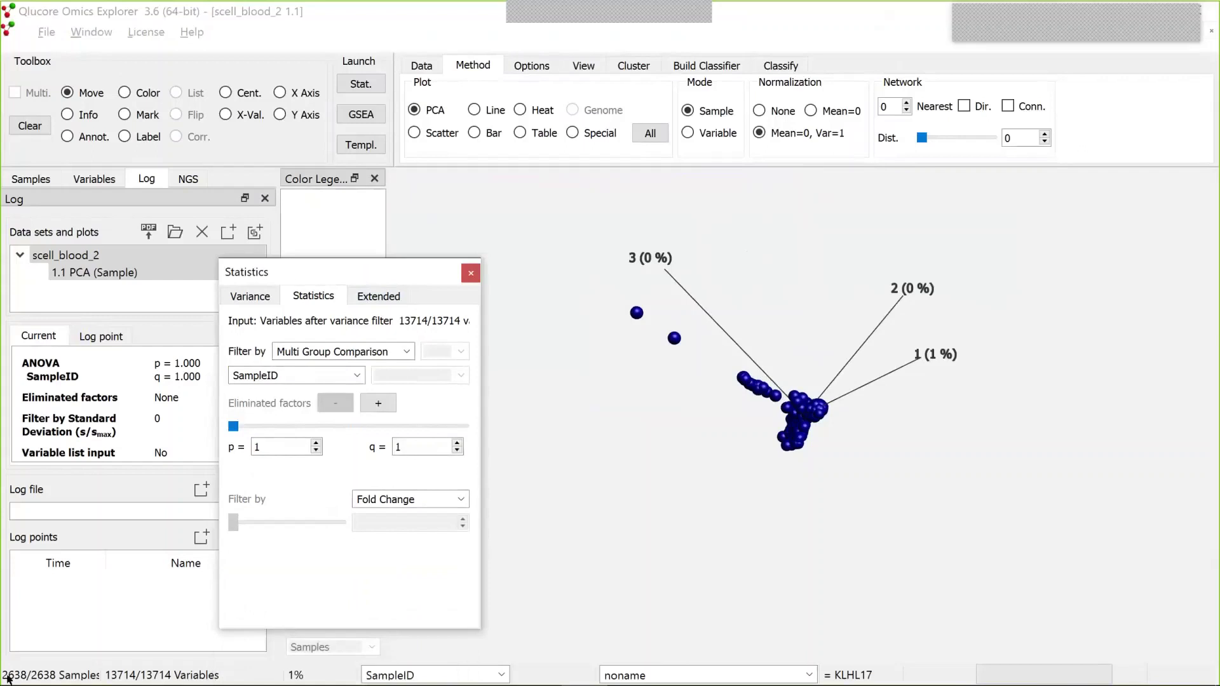
left_click(747, 489)
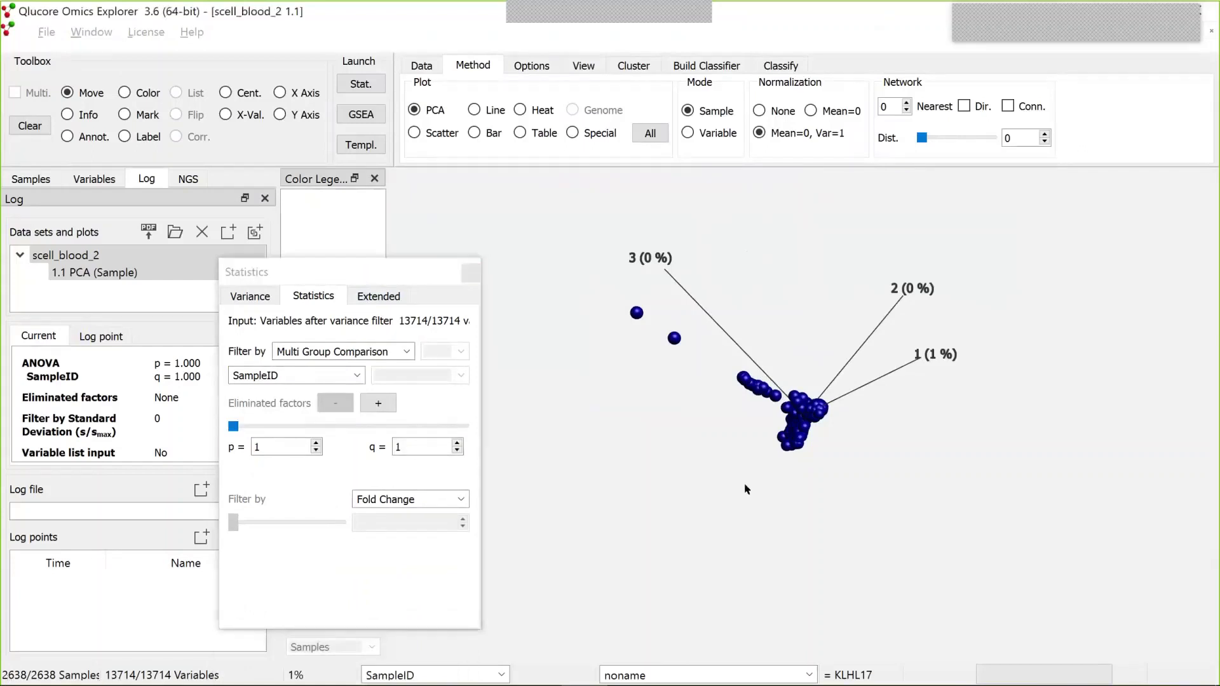
left_click_drag(747, 490, 946, 378)
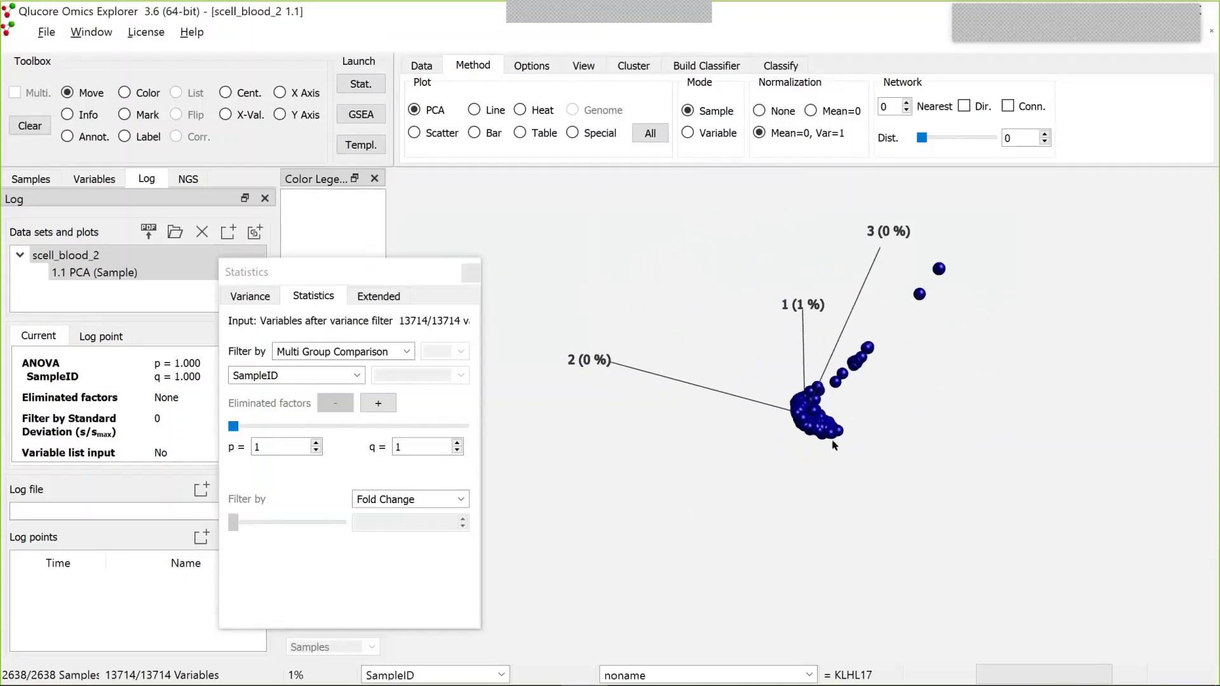
left_click_drag(743, 385, 591, 387)
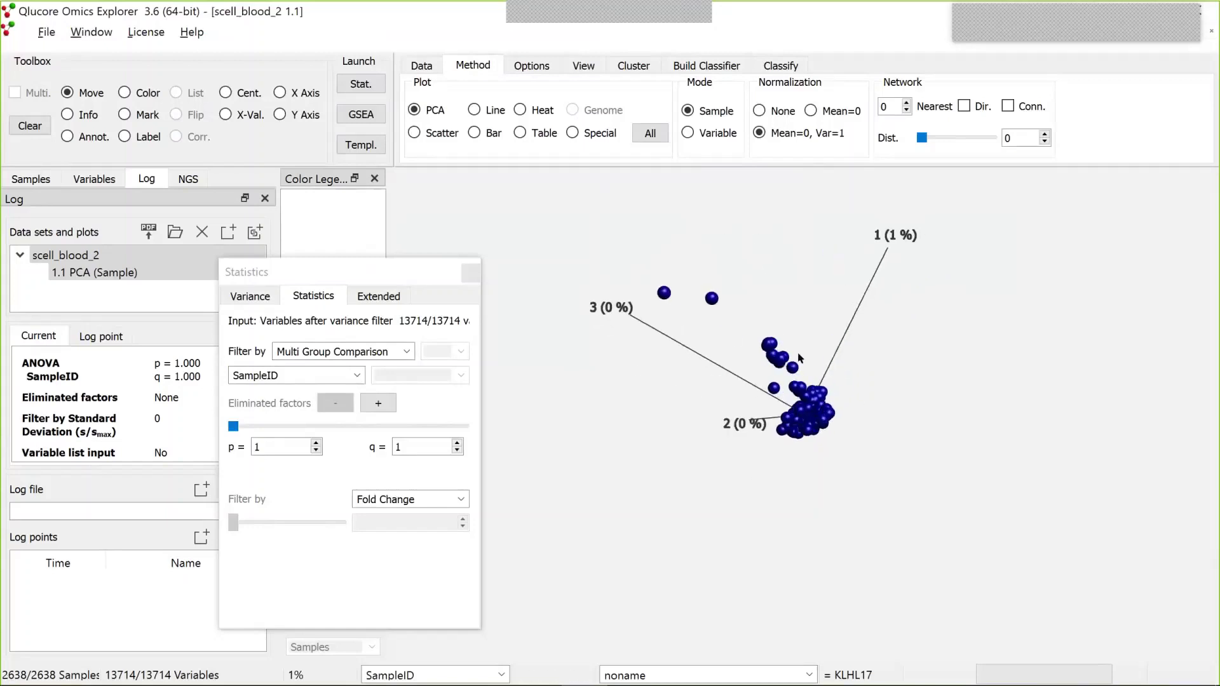
Filter the variables by standard deviation with a threshold of 0.9
left_click(267, 294)
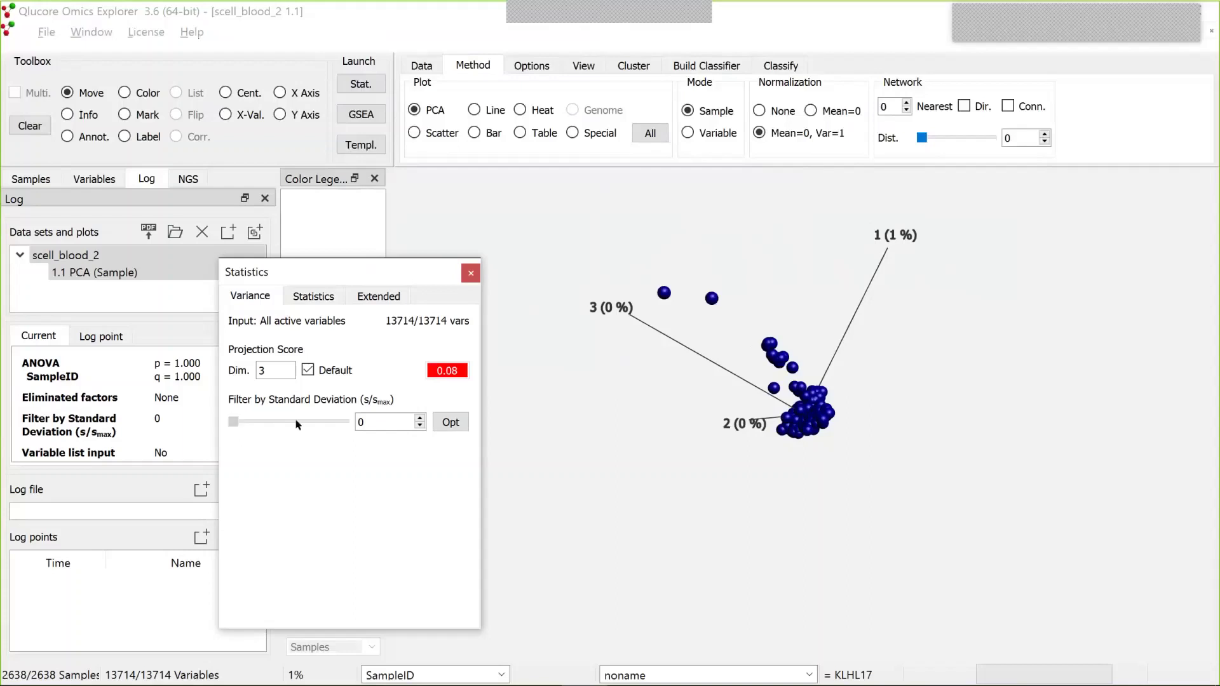
left_click_drag(233, 423, 297, 423)
left_click_drag(296, 422, 313, 423)
left_click(335, 424)
left_click(338, 427)
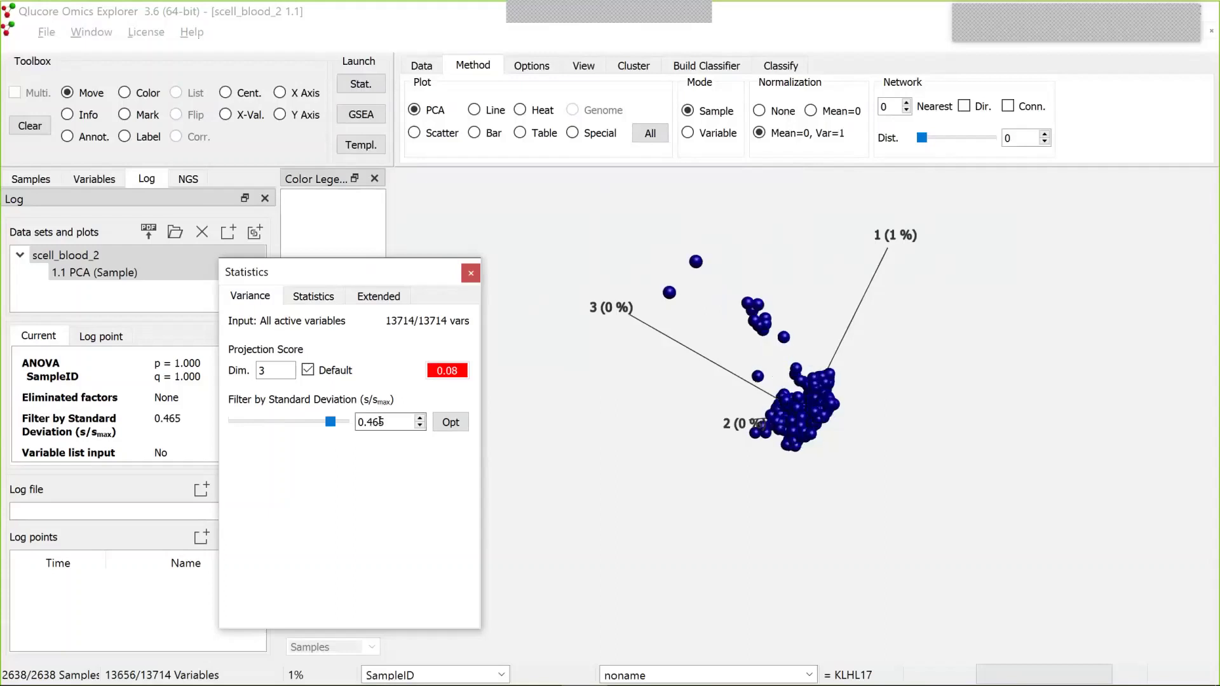
left_click_drag(385, 422, 284, 434)
type("0,9")
key("Return")
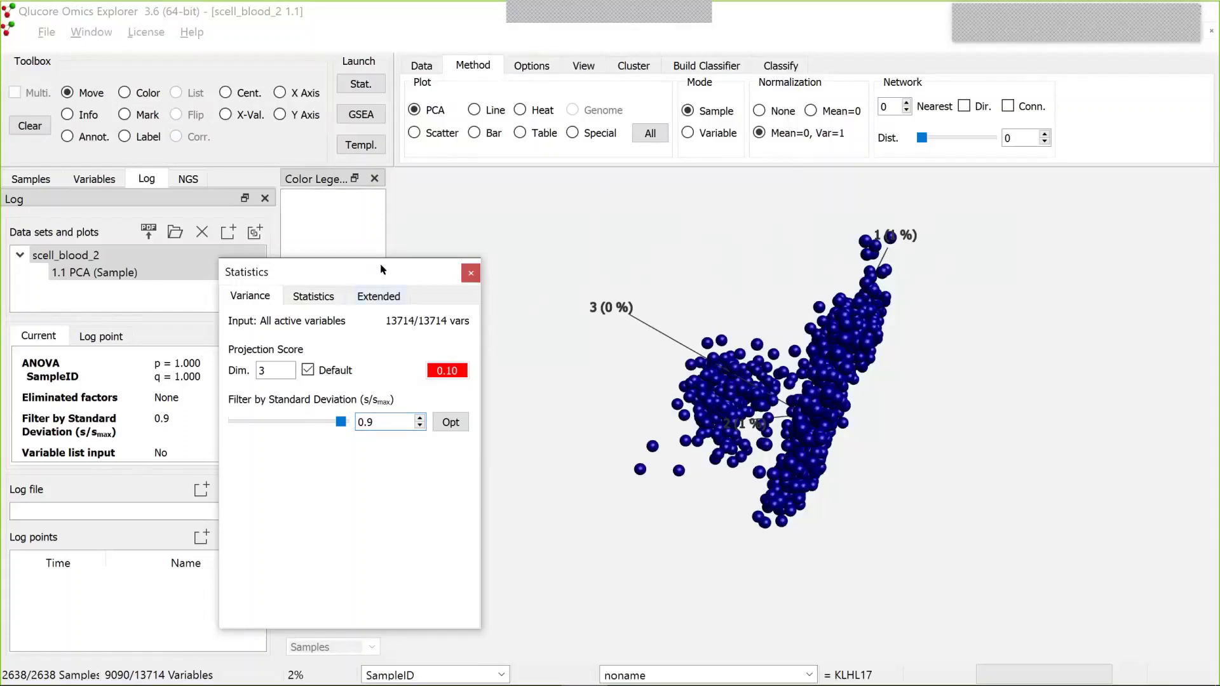
Rotate the variance-filtered PCA plot to examine how the cell groups separate
left_click_drag(354, 257, 318, 242)
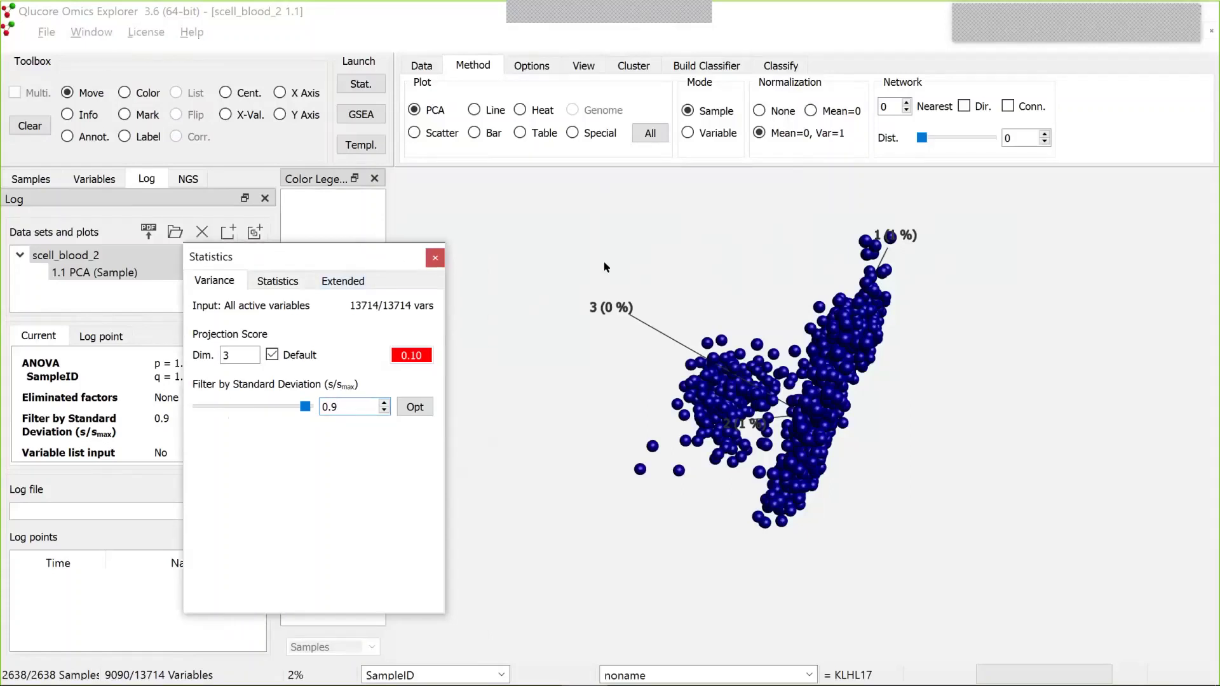
left_click(771, 333)
left_click_drag(770, 333, 893, 408)
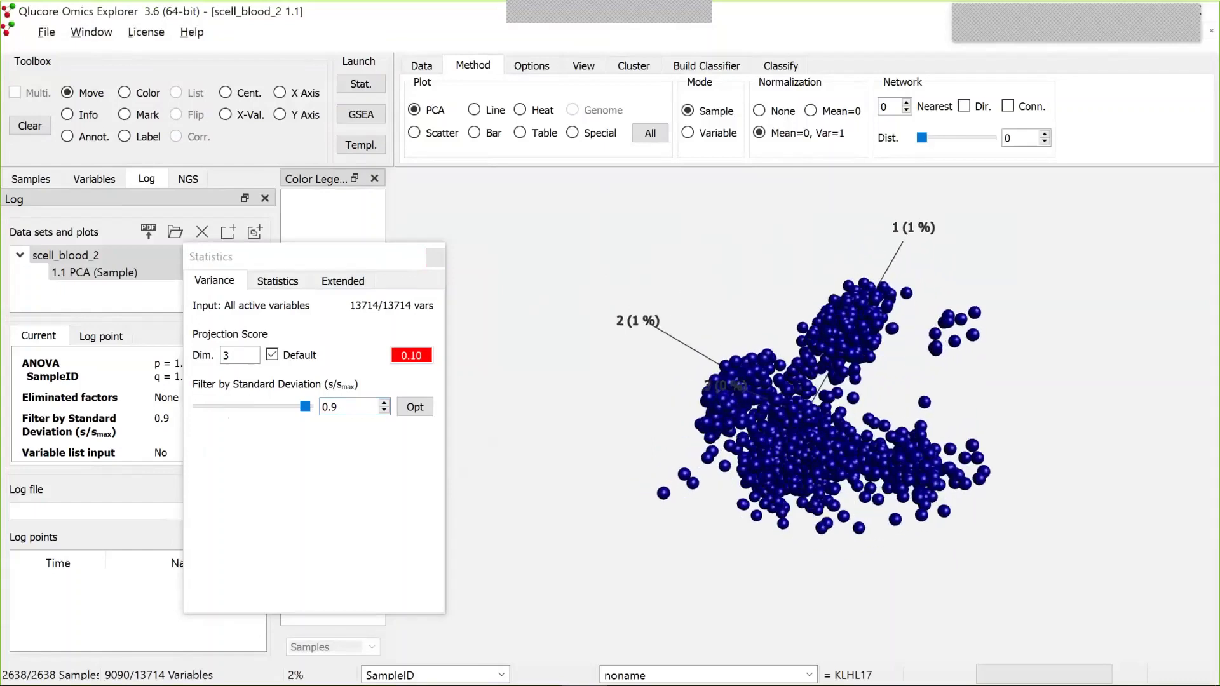
left_click_drag(731, 388, 718, 338)
left_click_drag(835, 383, 773, 304)
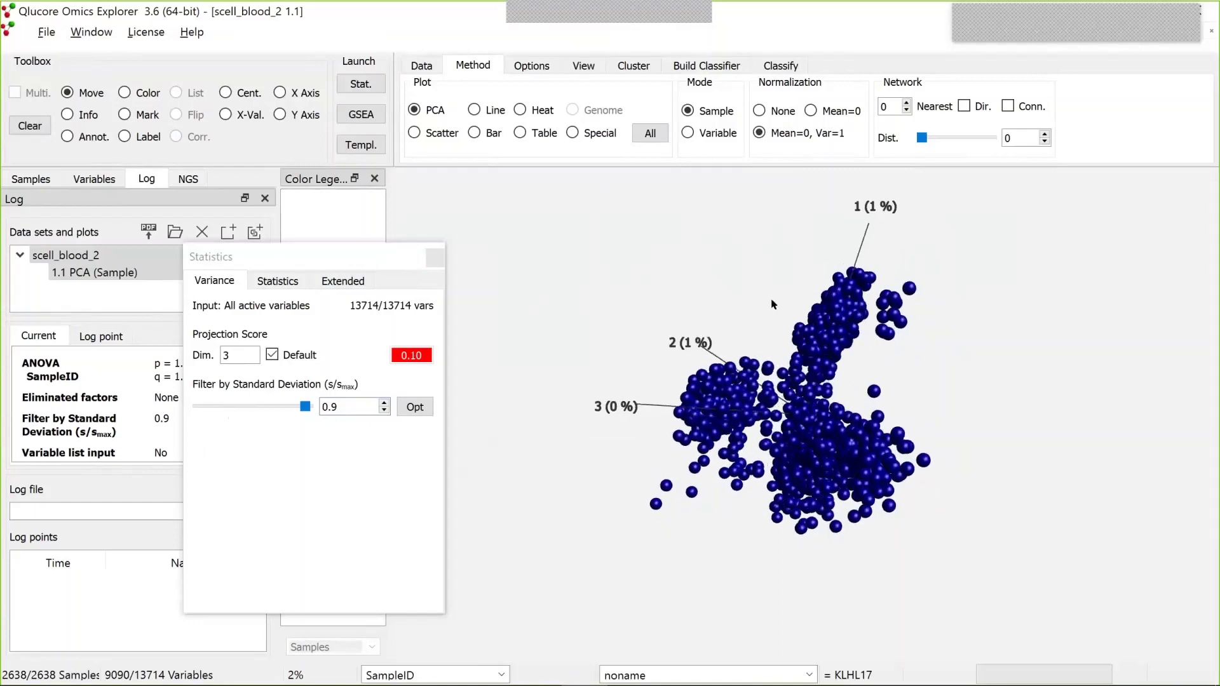
Change the plot to 2D t-SNE and calculate it with a perplexity of 100
left_click(648, 133)
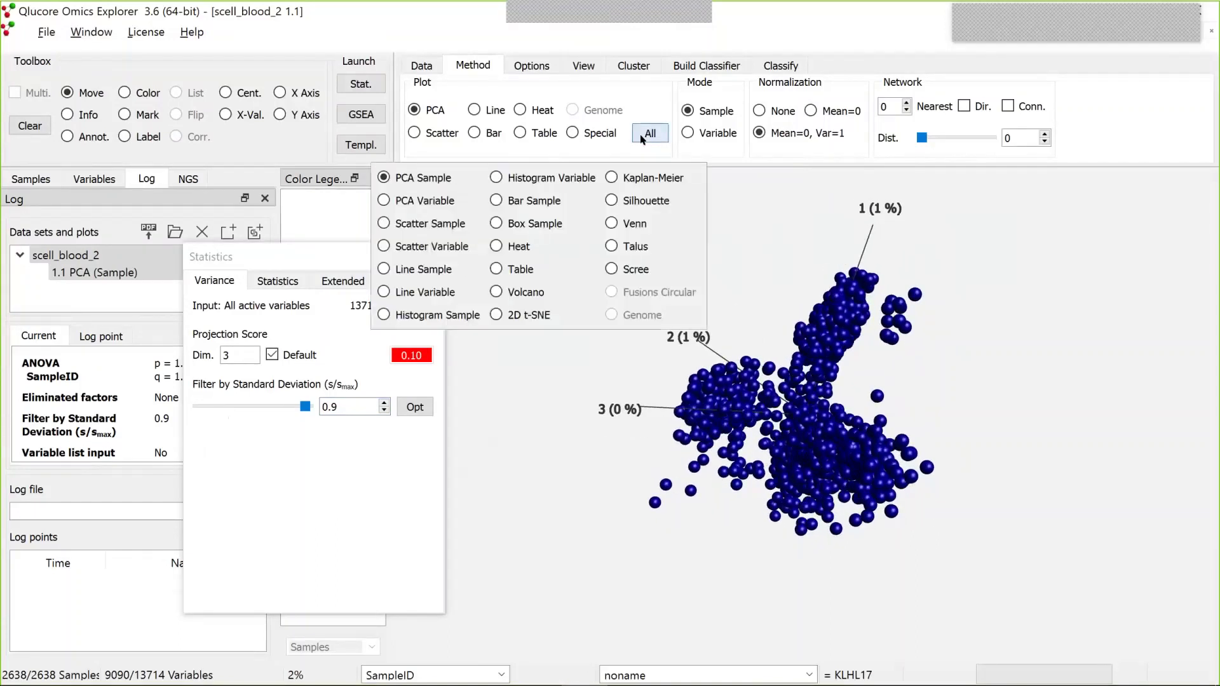
left_click(497, 316)
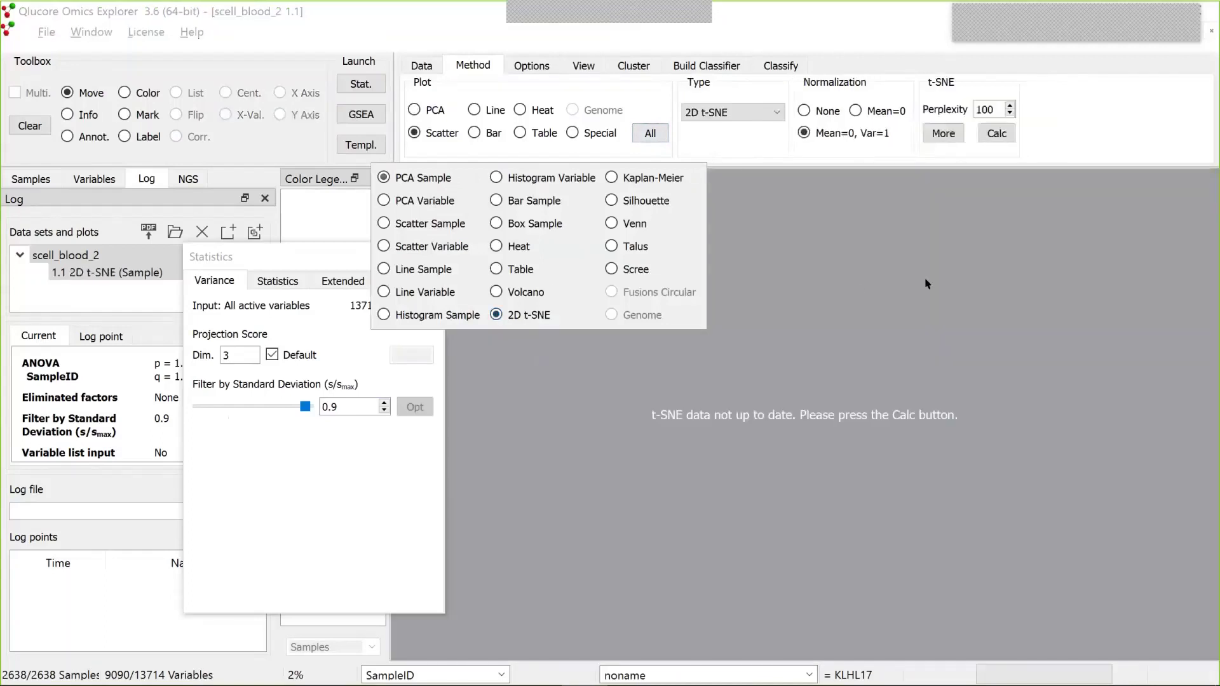
left_click(928, 284)
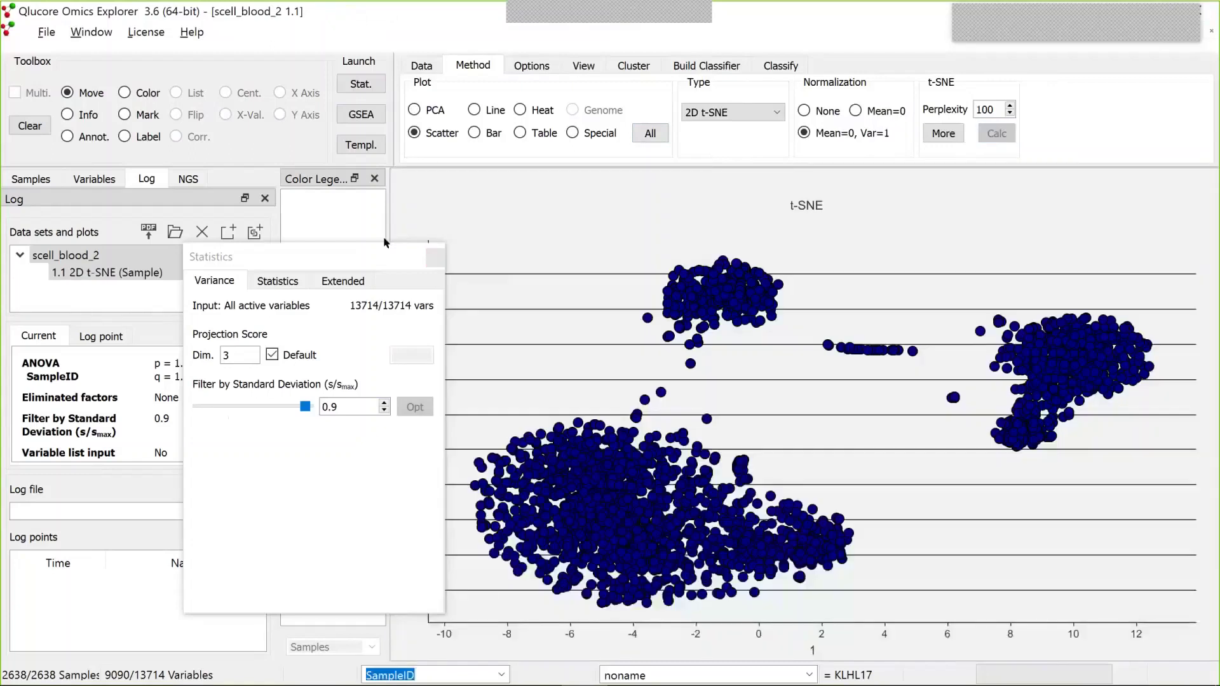
left_click_drag(384, 255, 327, 265)
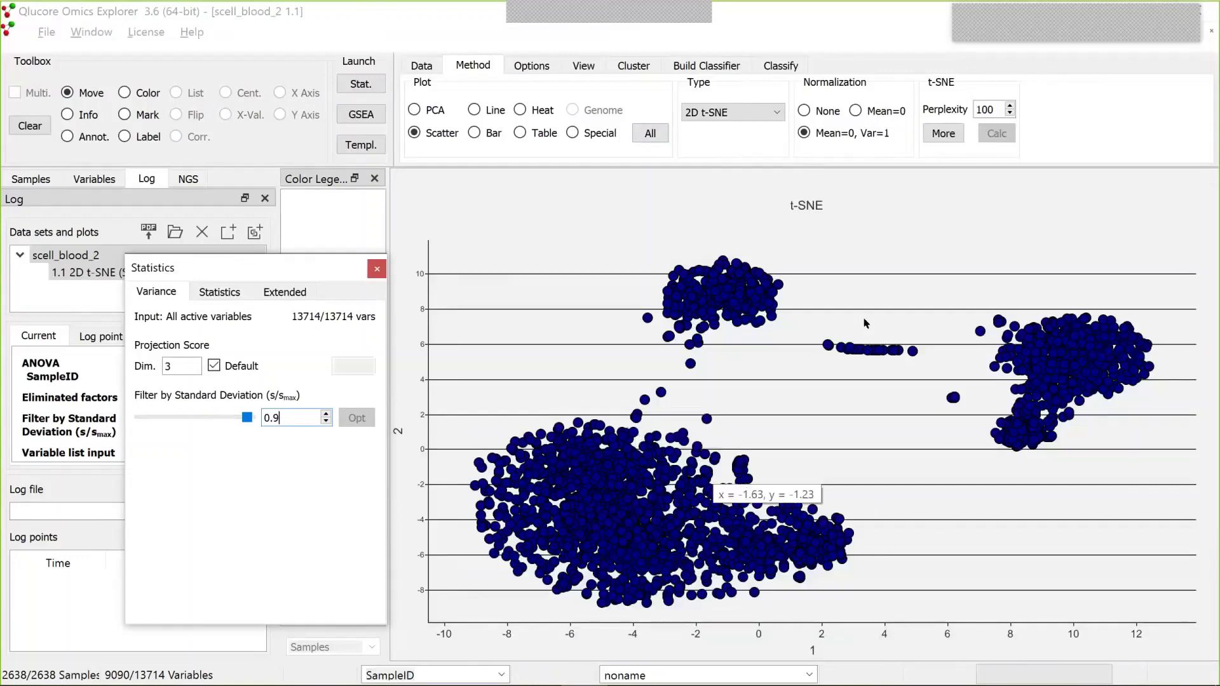
Recalculate the t-SNE plot with a perplexity of 50
double_click(985, 110)
type("50")
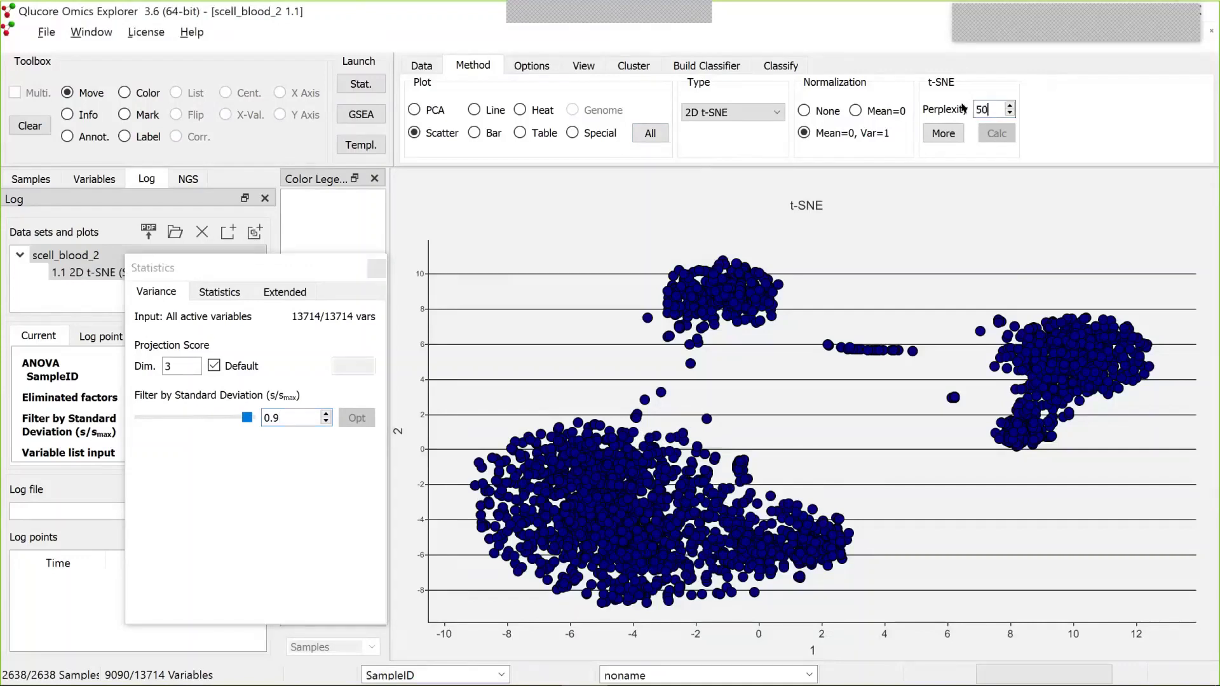
key("Return")
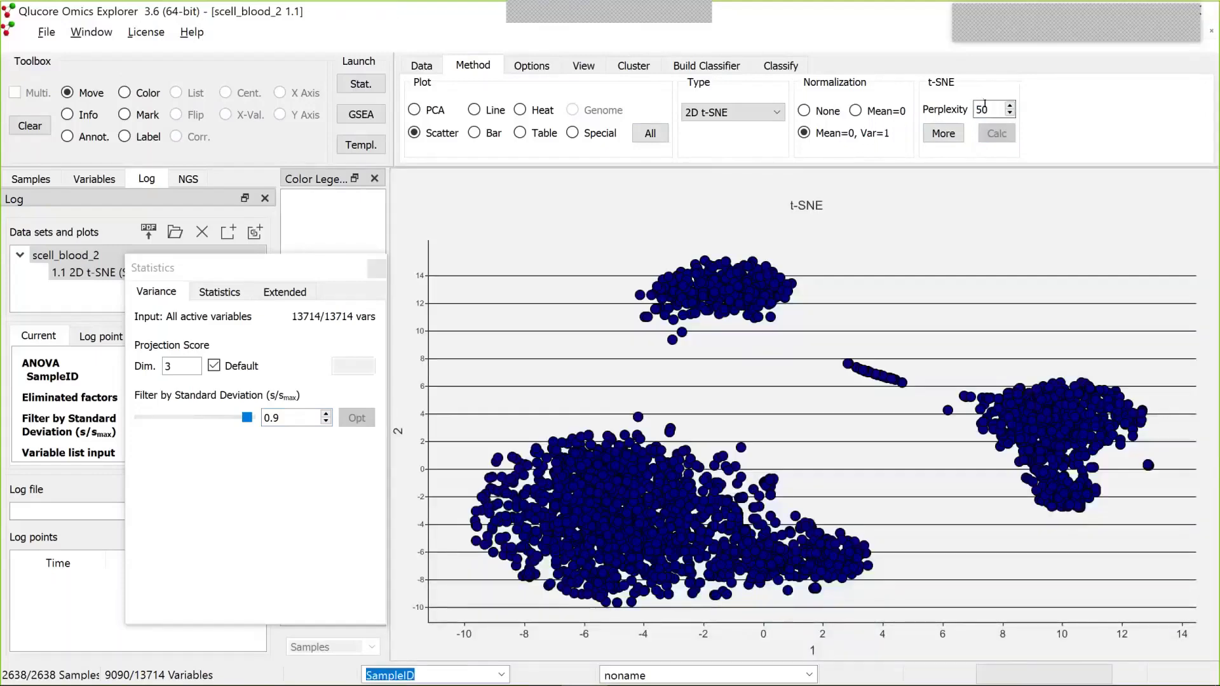
Recalculate the t-SNE plot with a perplexity of 200
left_click_drag(984, 103, 946, 115)
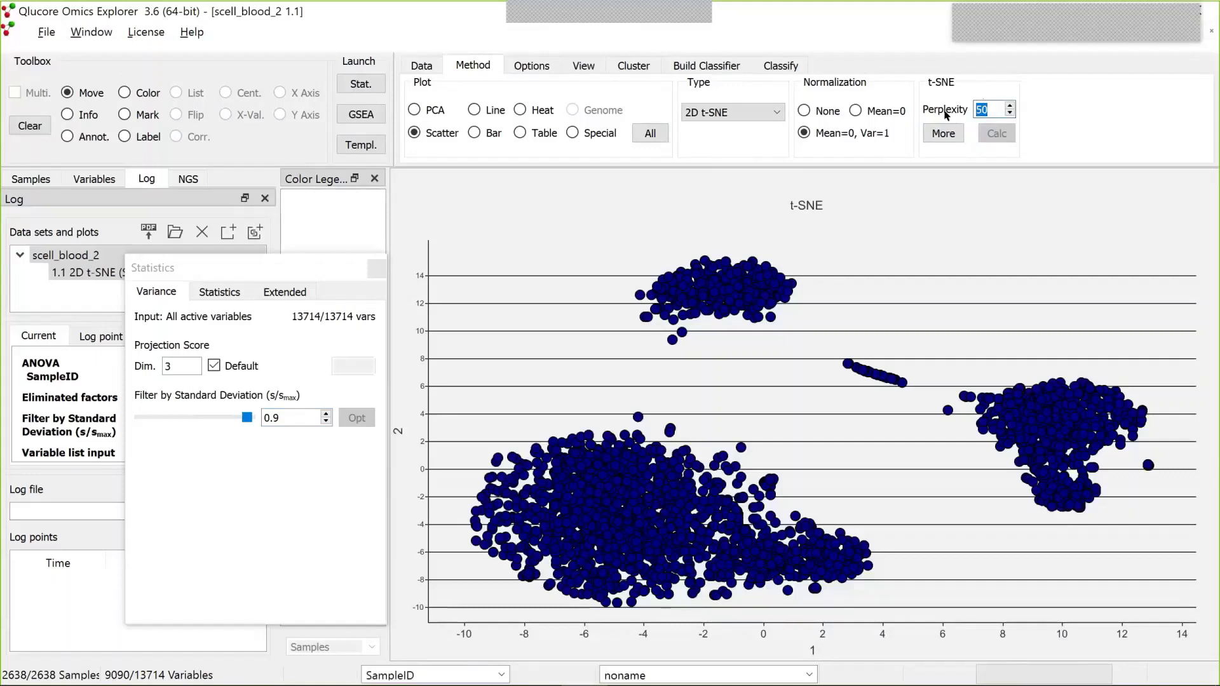
type("200")
key("Return")
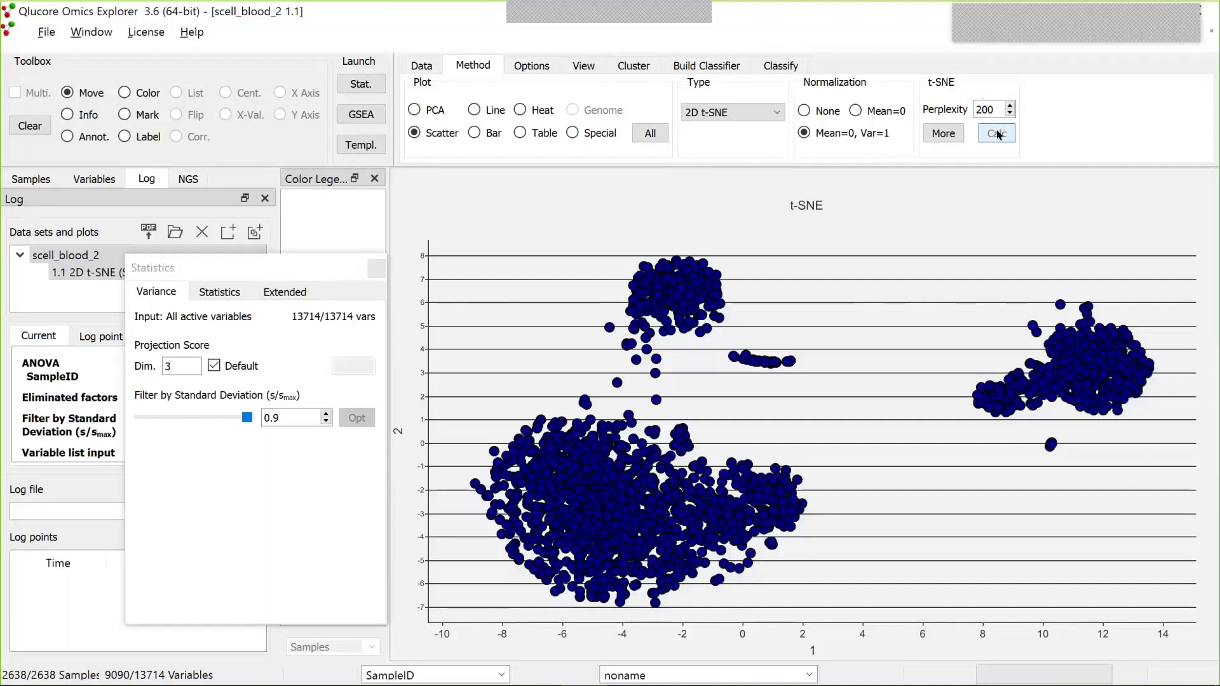
Set the perplexity back to 100 and recalculate the t-SNE plot
left_click(975, 101)
key("Delete")
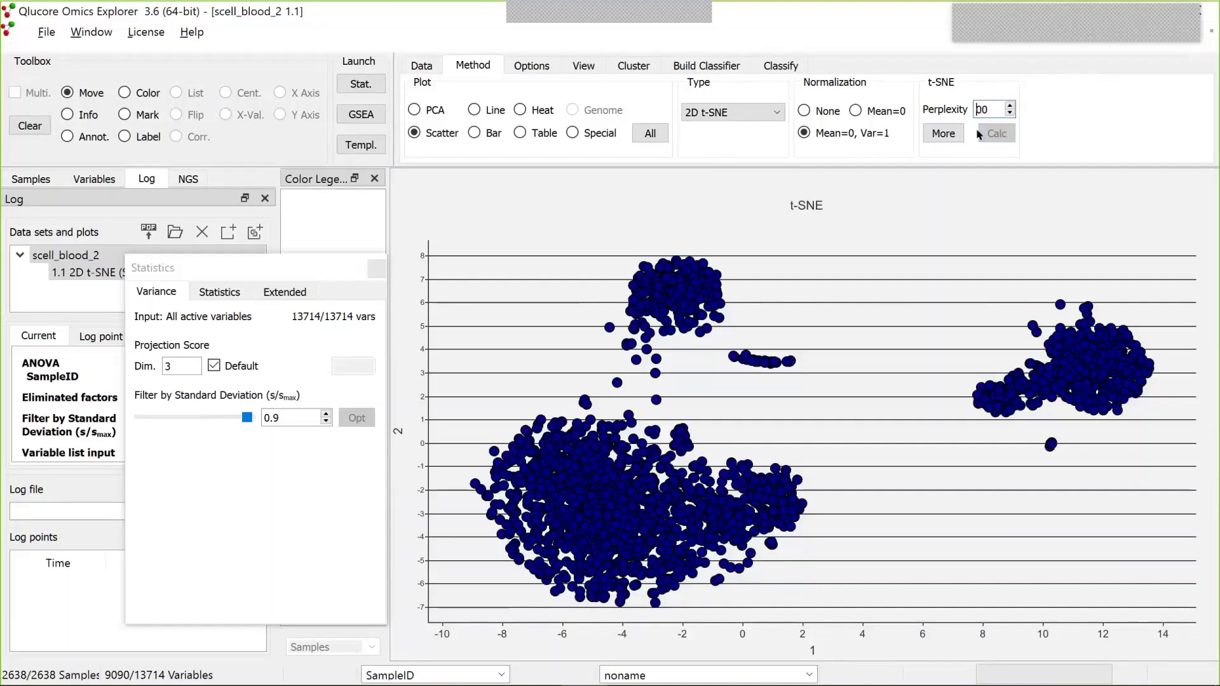
type("1")
left_click(988, 135)
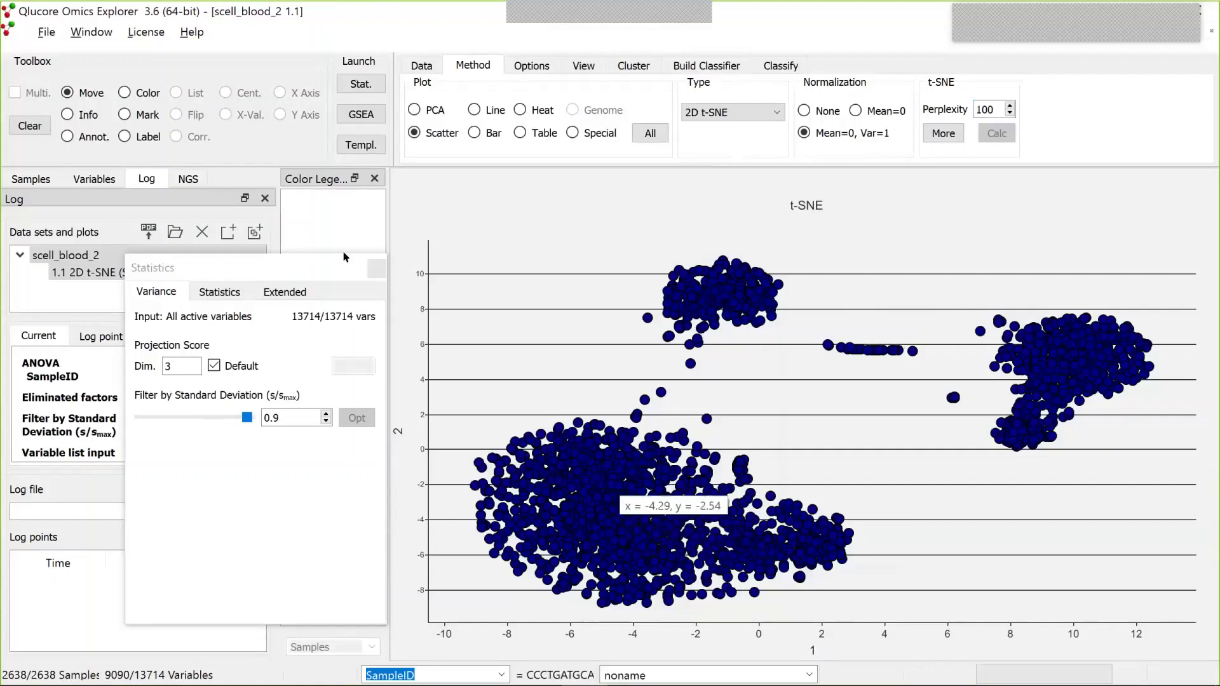
Create a new sample annotation and add three more values to it
left_click(347, 327)
left_click_drag(286, 267, 289, 388)
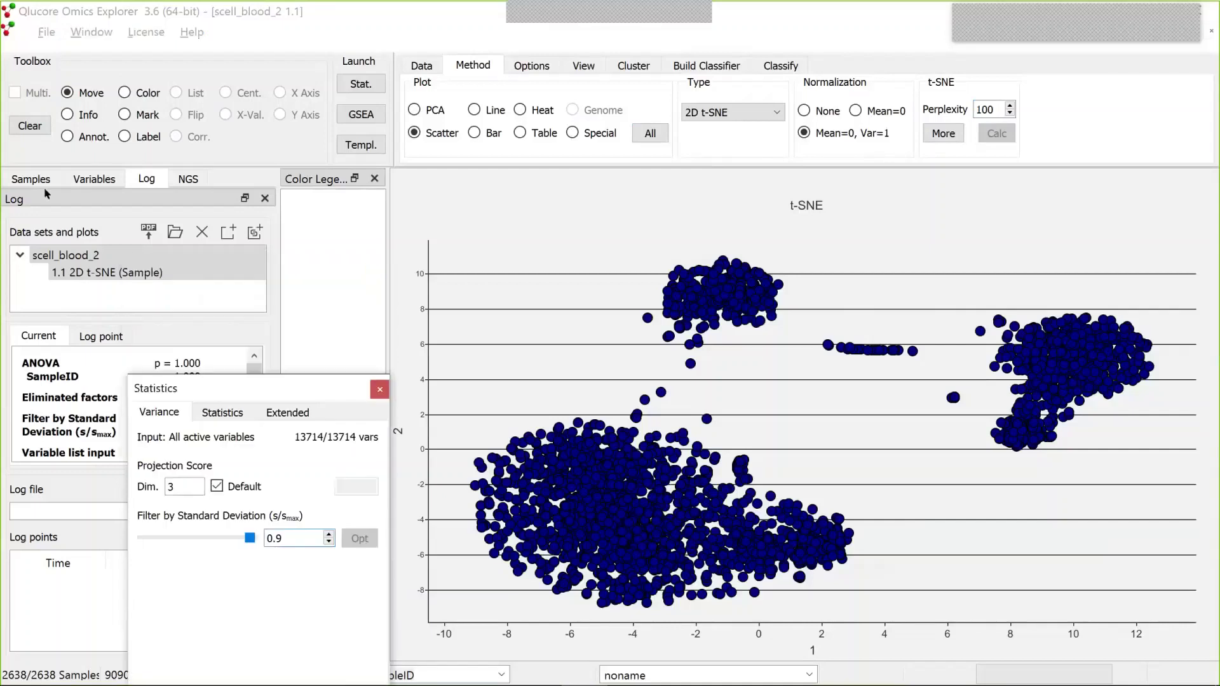
left_click(31, 178)
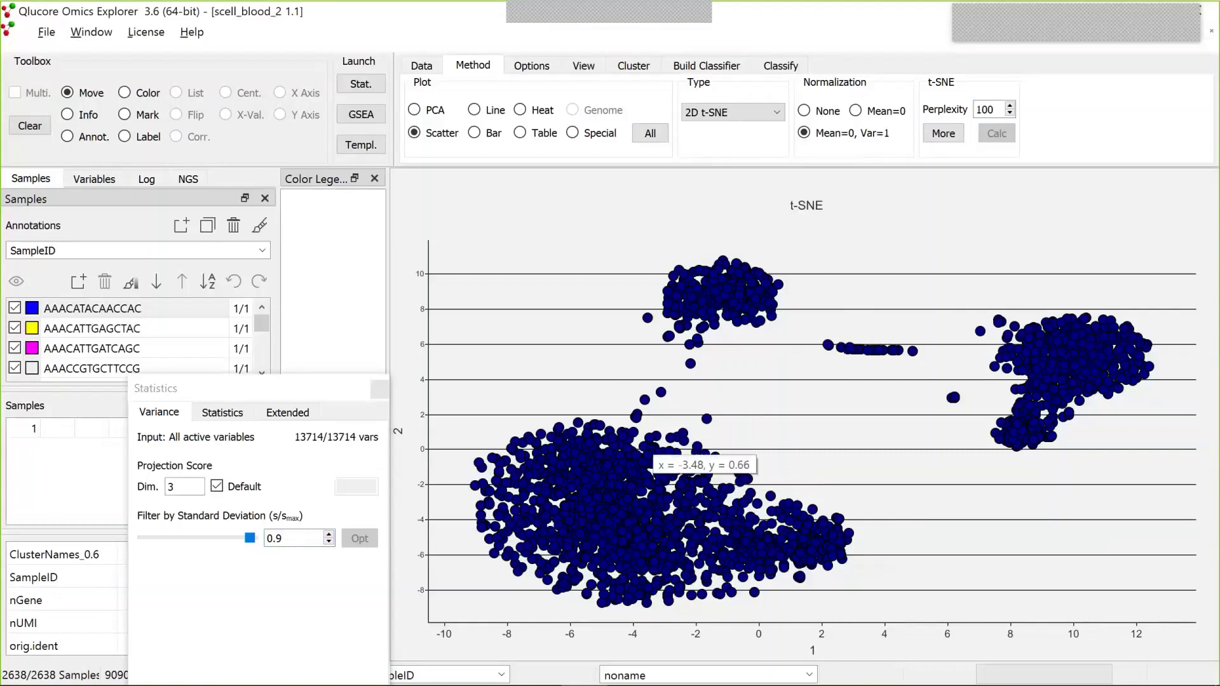
left_click(181, 225)
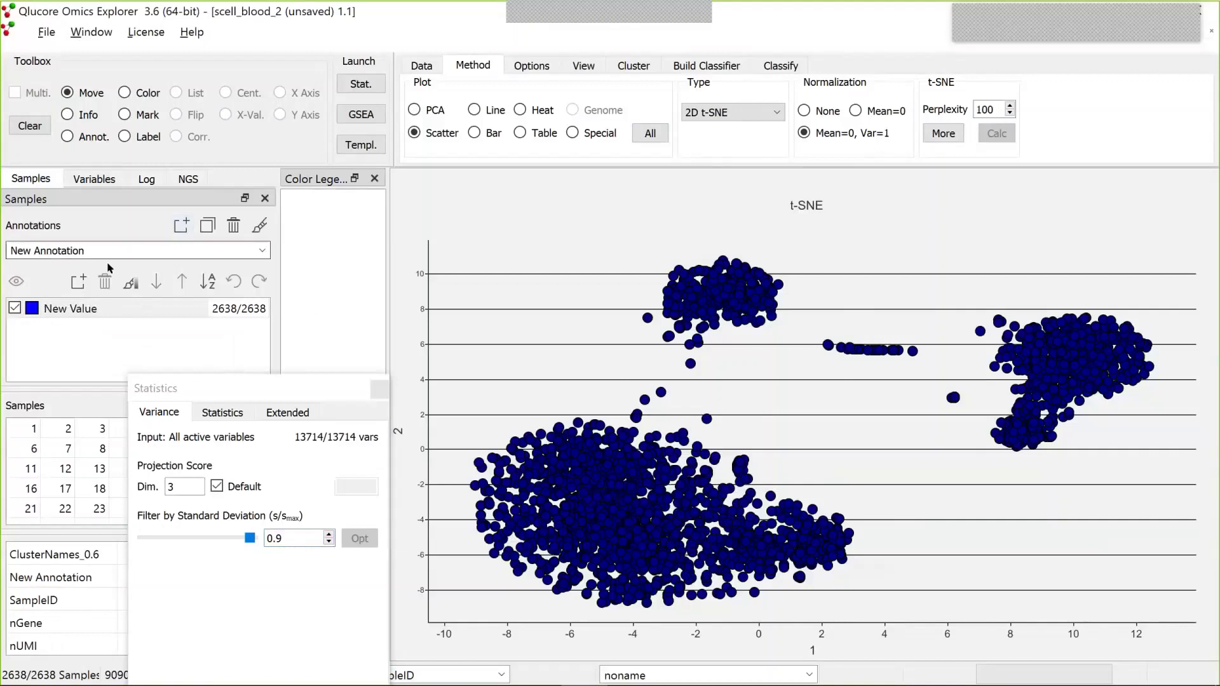
left_click(78, 282)
left_click(78, 281)
left_click(79, 282)
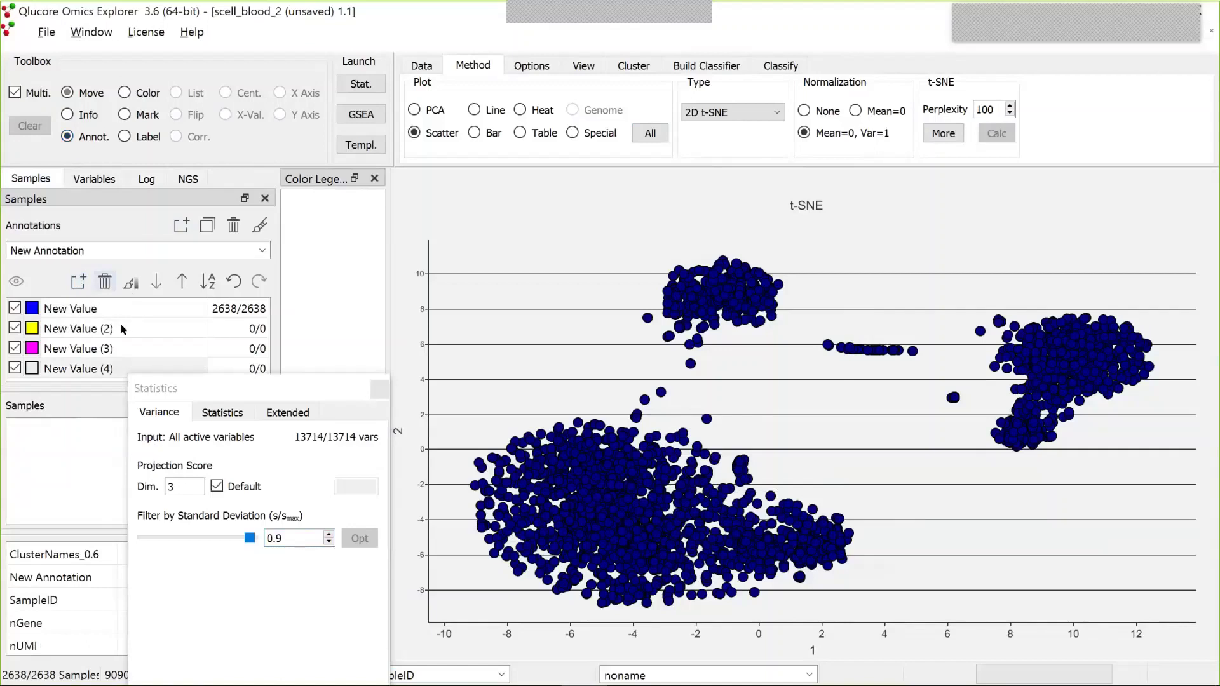
Assign the upper t-SNE cluster to New Value (2) by encircling it, and color the samples by New Annotation
double_click(80, 329)
mouse_move(664, 369)
left_mouse_down()
mouse_move(584, 299)
mouse_move(700, 237)
mouse_move(794, 280)
mouse_move(722, 360)
mouse_move(655, 362)
left_mouse_up()
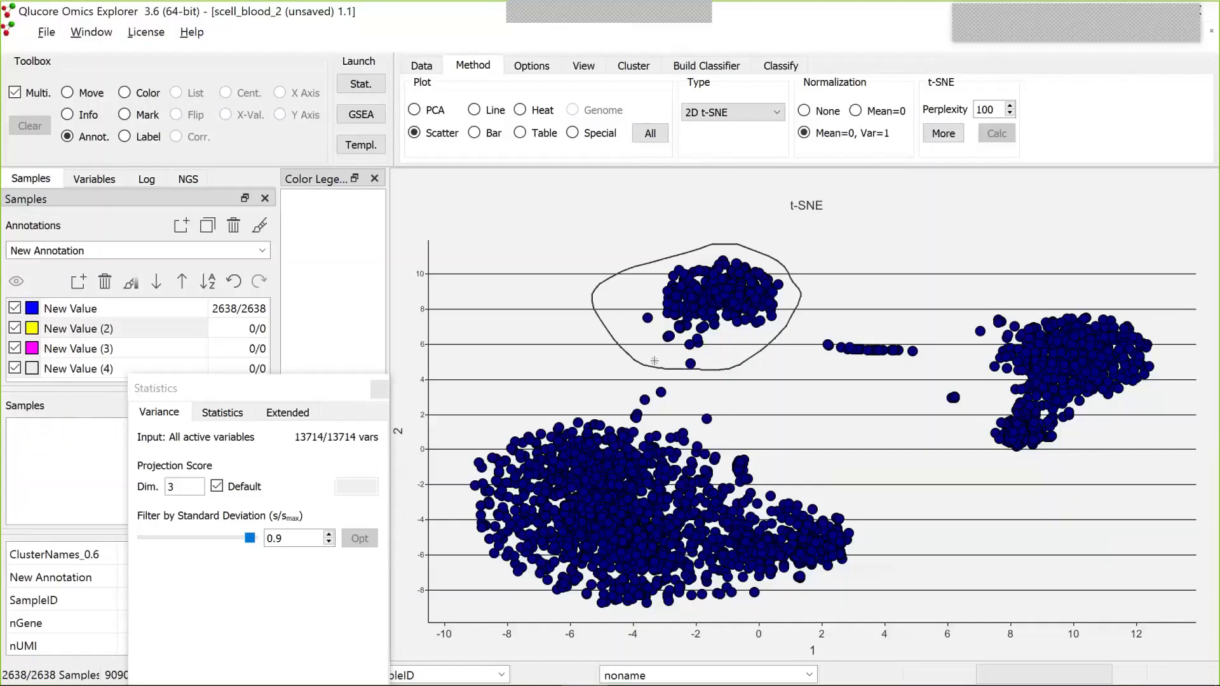
left_click(262, 225)
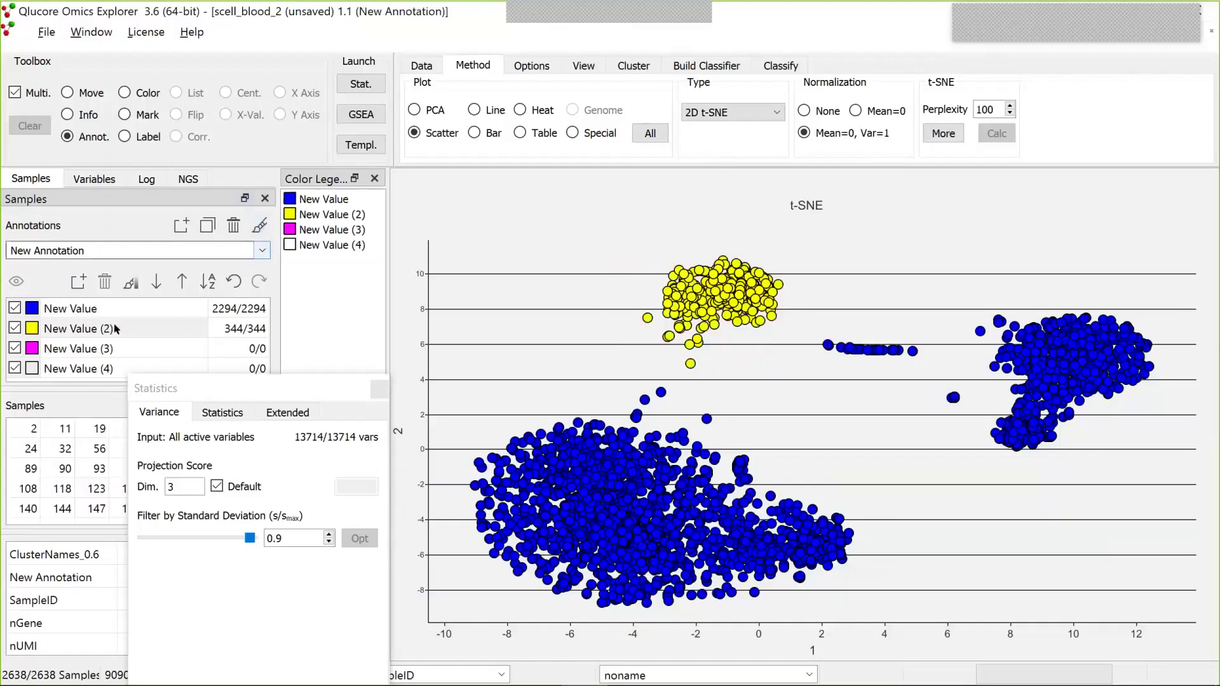
Encircle the small elongated t-SNE cluster as New Value (3) and the right-hand cluster as New Value (4)
left_click(115, 349)
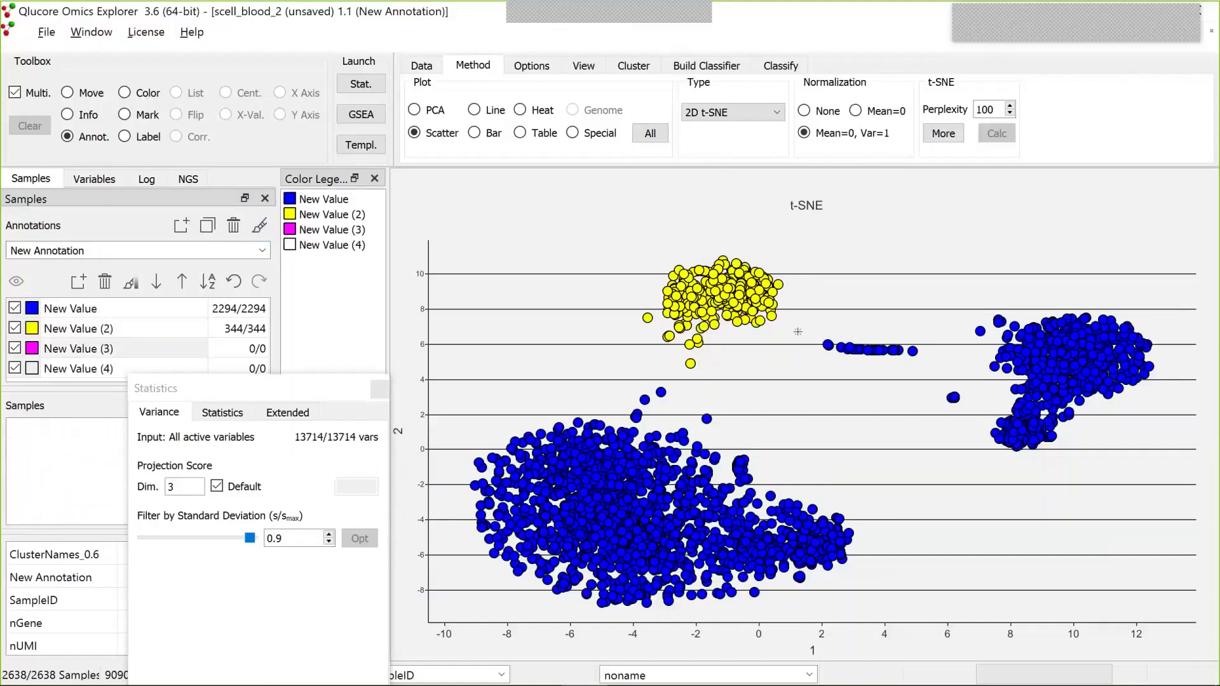
mouse_move(820, 374)
left_mouse_down()
mouse_move(913, 314)
mouse_move(904, 373)
mouse_move(823, 374)
left_mouse_up()
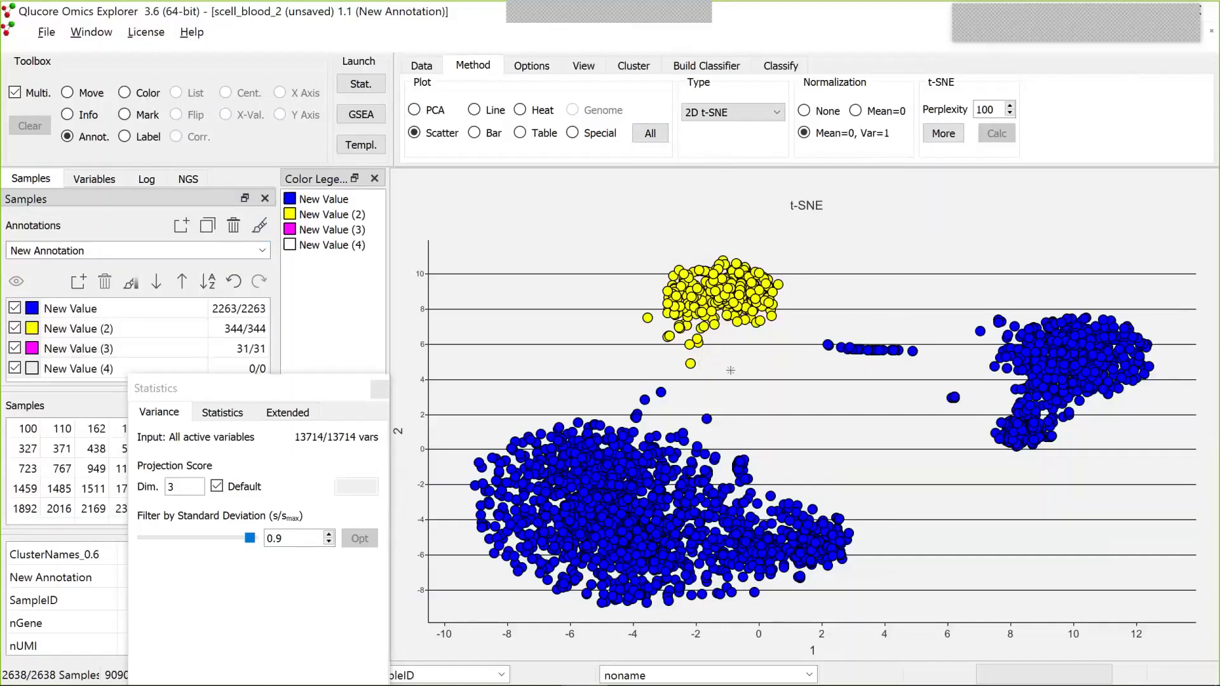
left_click(109, 369)
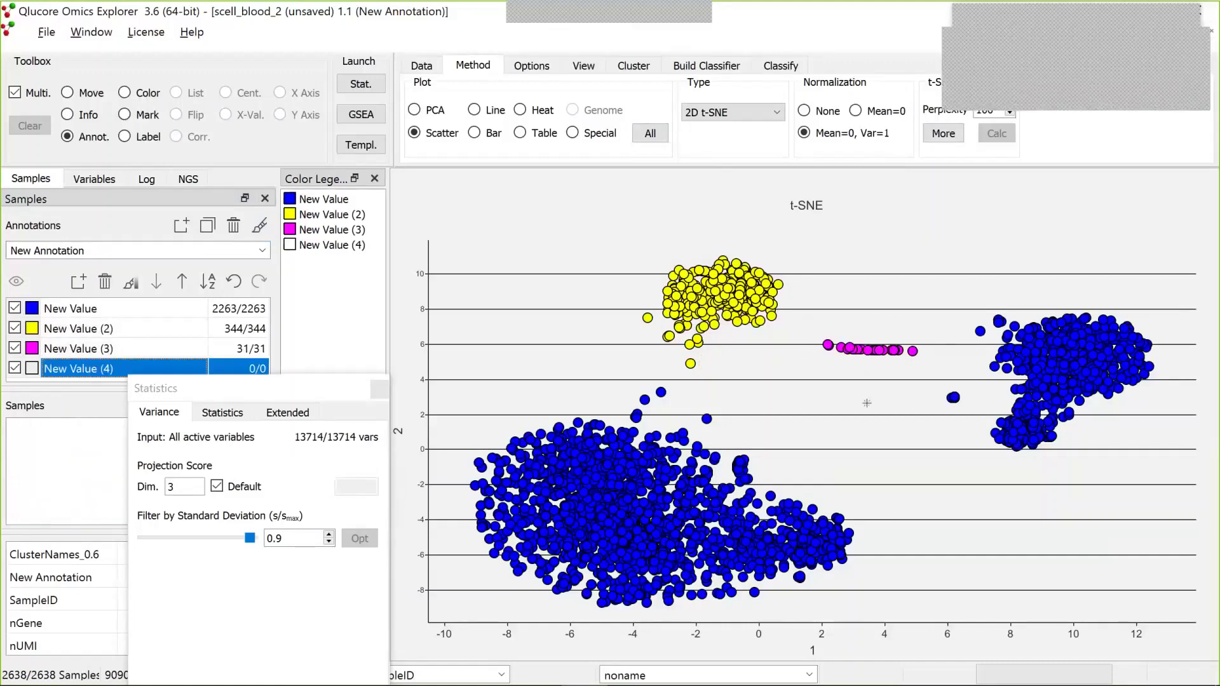
mouse_move(940, 442)
left_mouse_down()
mouse_move(935, 356)
mouse_move(970, 322)
mouse_move(1093, 272)
mouse_move(1146, 282)
mouse_move(1174, 356)
mouse_move(1154, 425)
mouse_move(992, 509)
mouse_move(947, 447)
left_mouse_up()
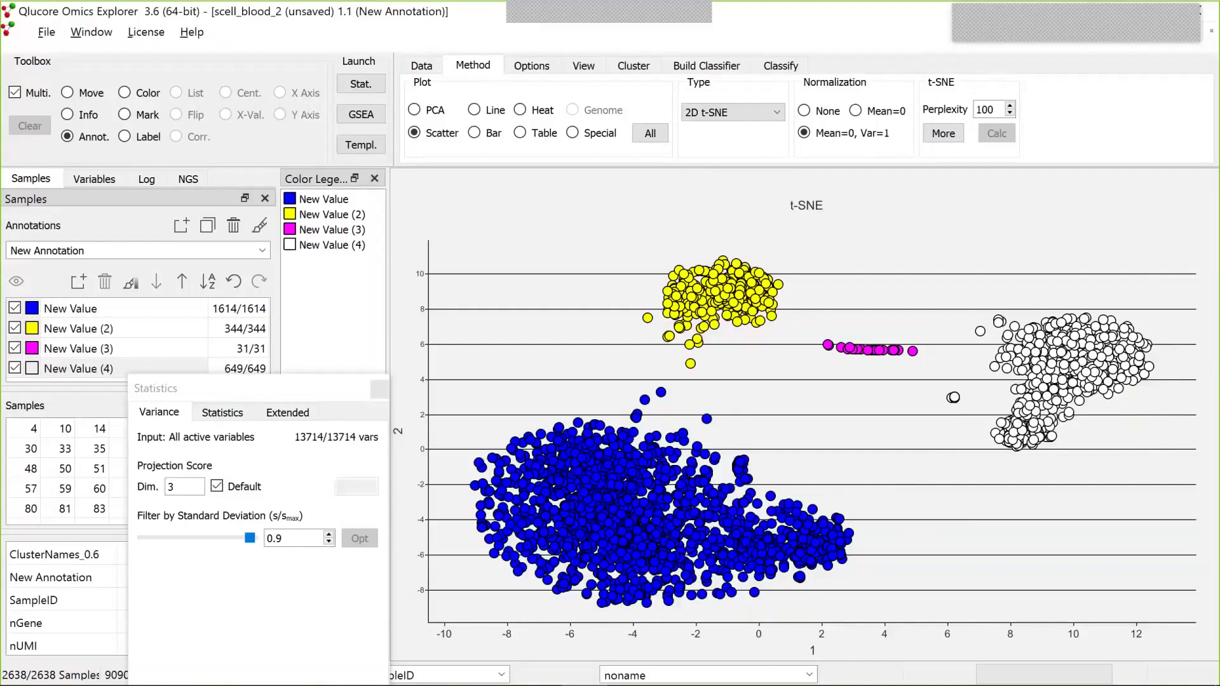
Show the variable lists and look through the gene IDs of the GSEA signaling list
left_click(329, 449)
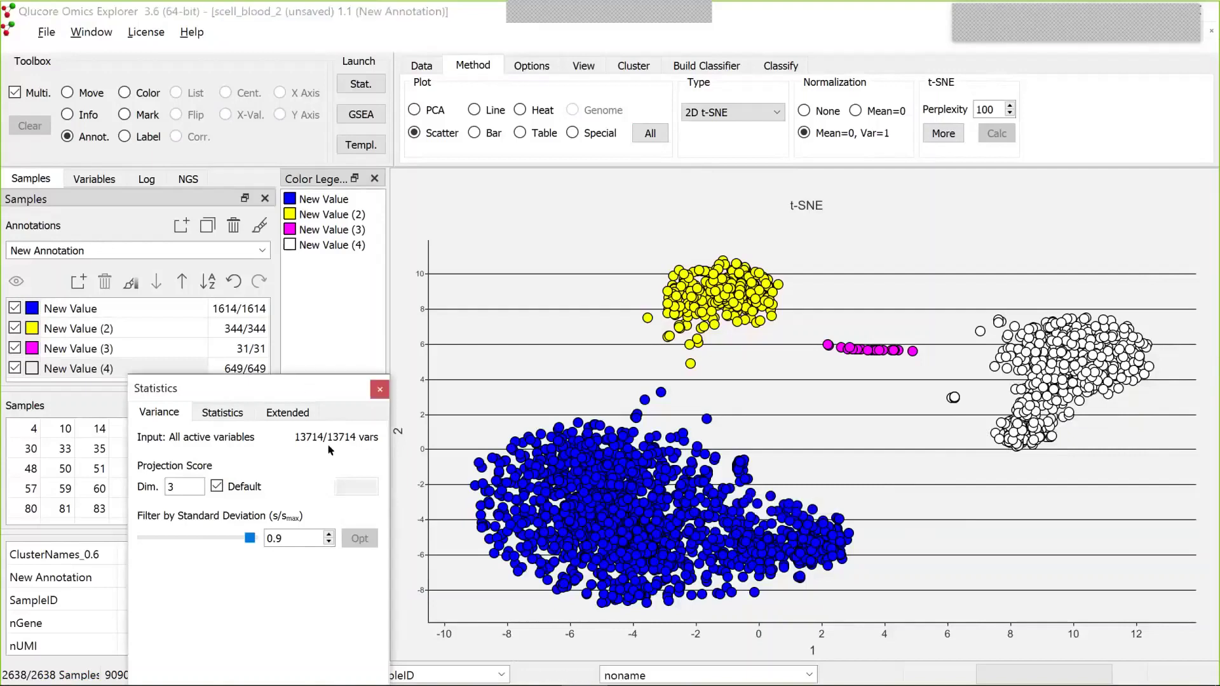
left_click_drag(254, 388, 278, 477)
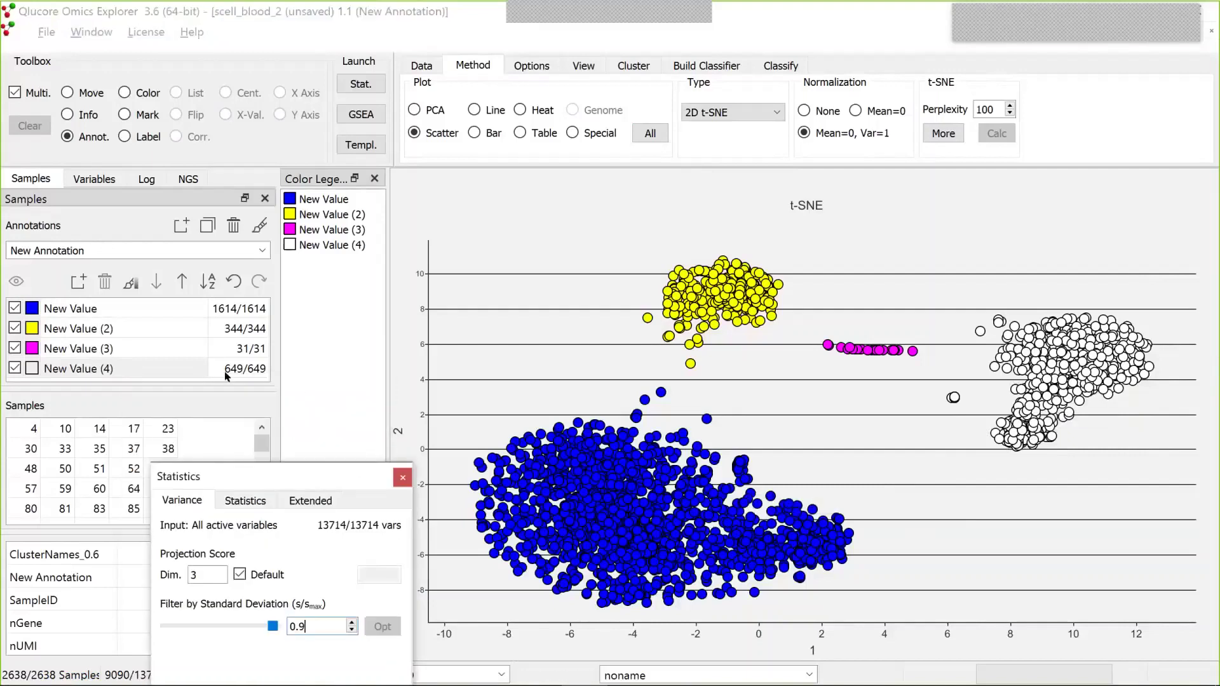
left_click(100, 180)
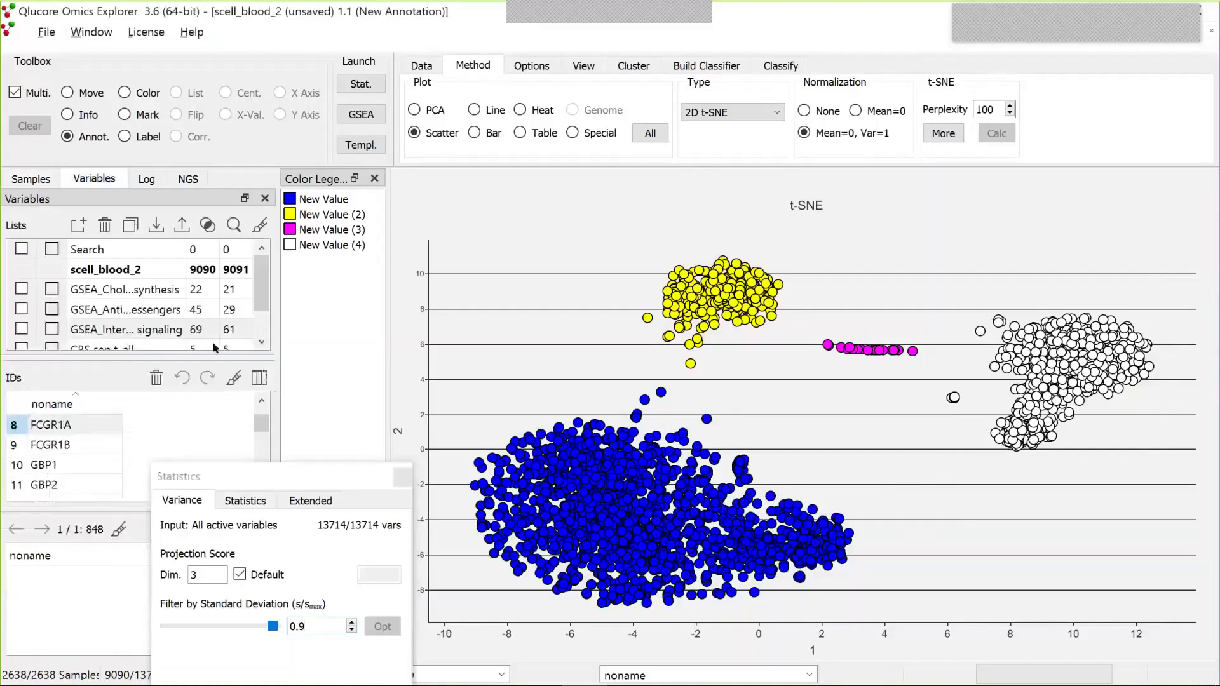
left_click_drag(261, 423, 274, 387)
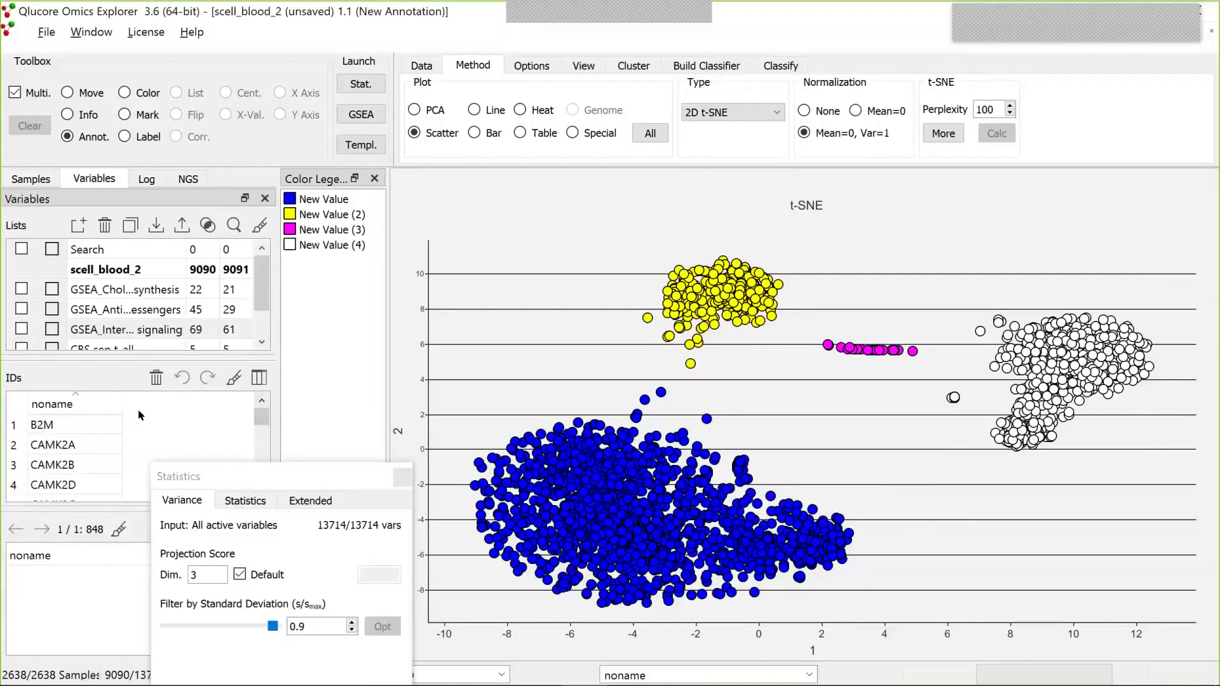
Re-sort the gene IDs of the GSEA signaling list in both directions to locate CD44, moving the Statistics window off the list
left_click(89, 406)
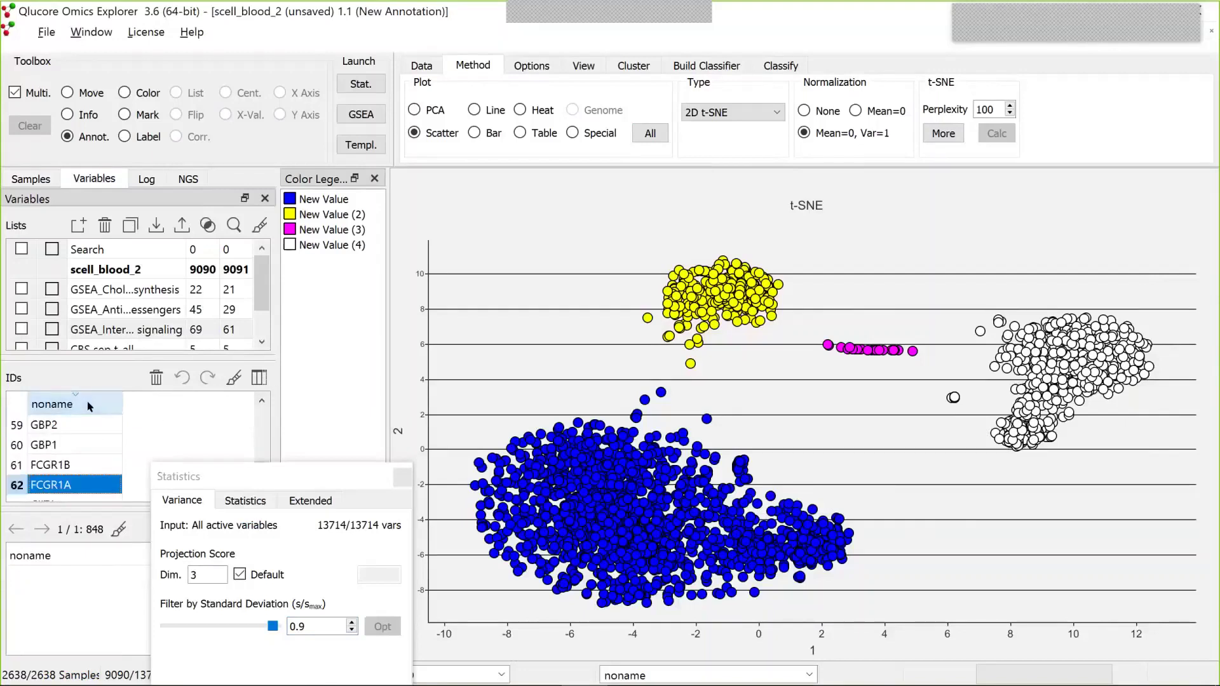
key("Down")
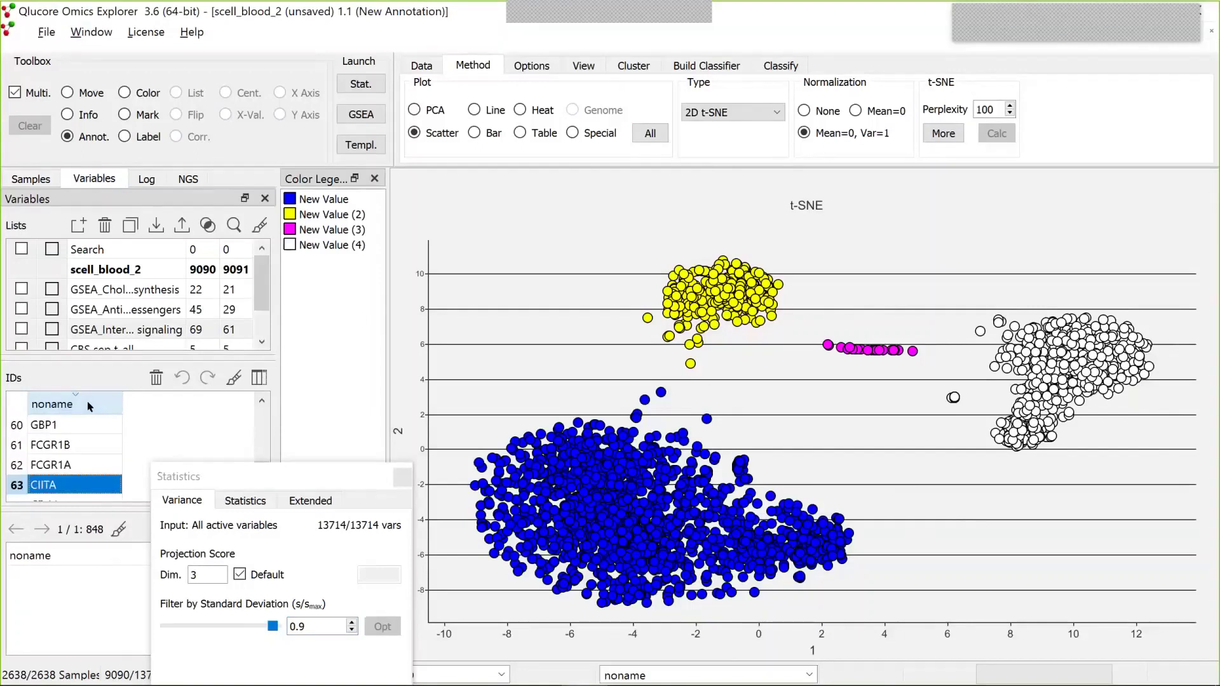
key("Down")
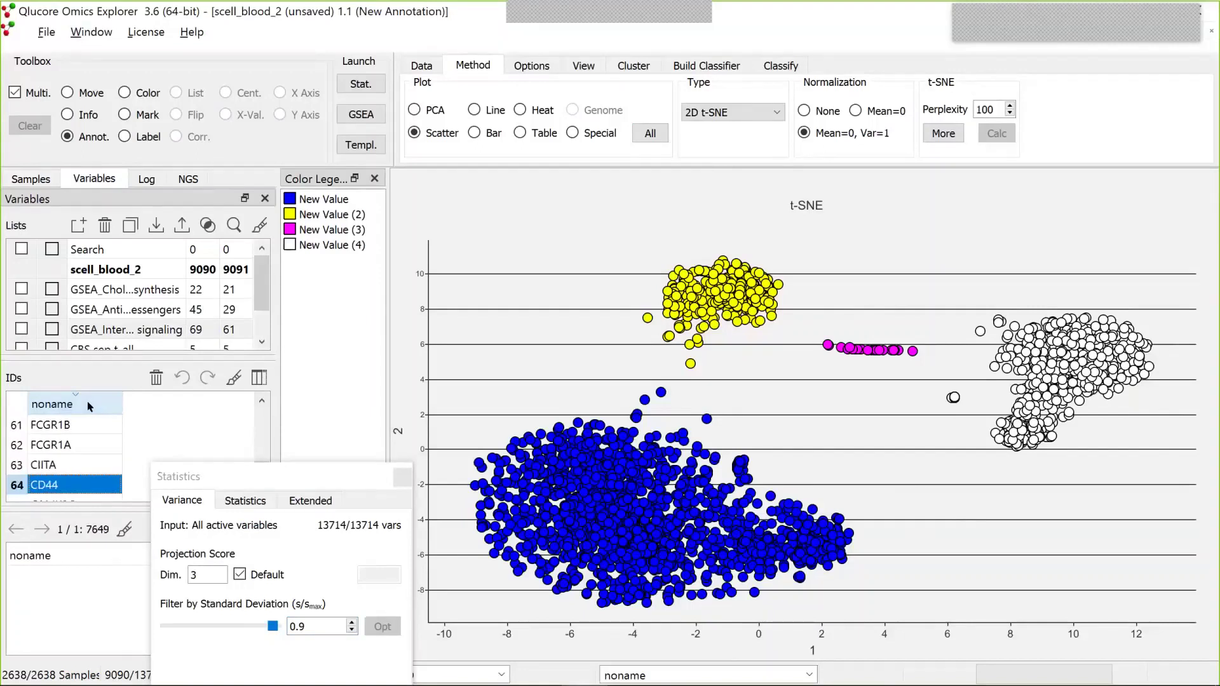
left_click(85, 405)
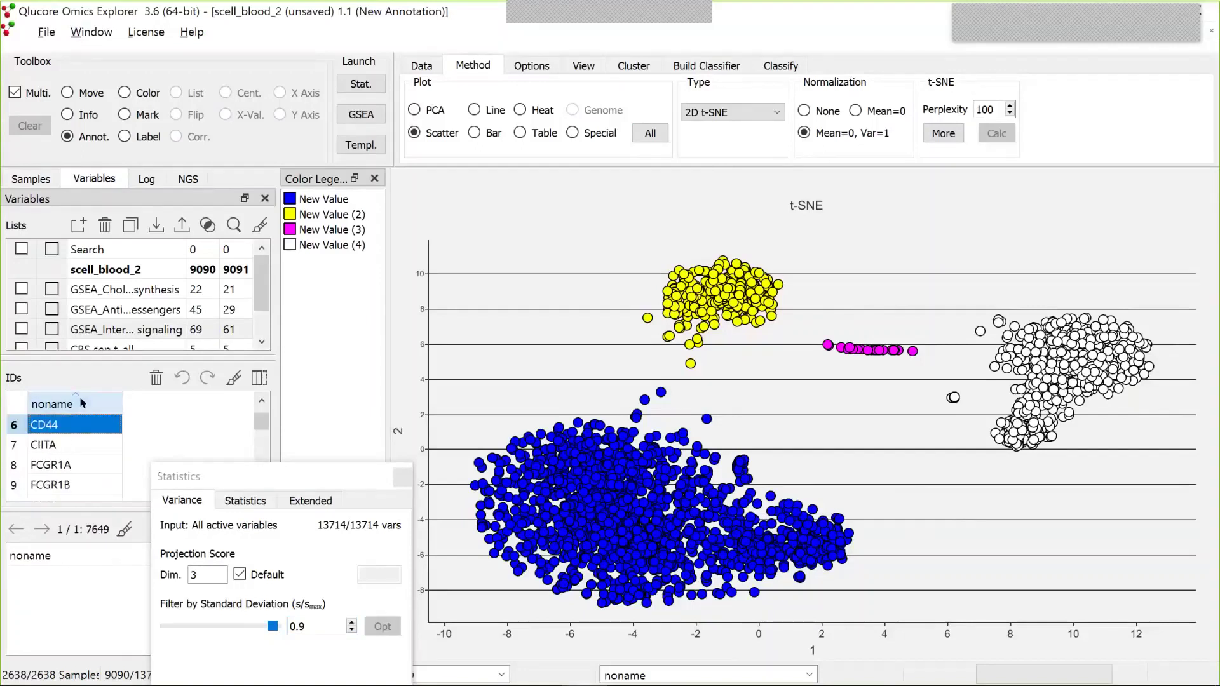
key("Down")
key("Up")
left_click(83, 405)
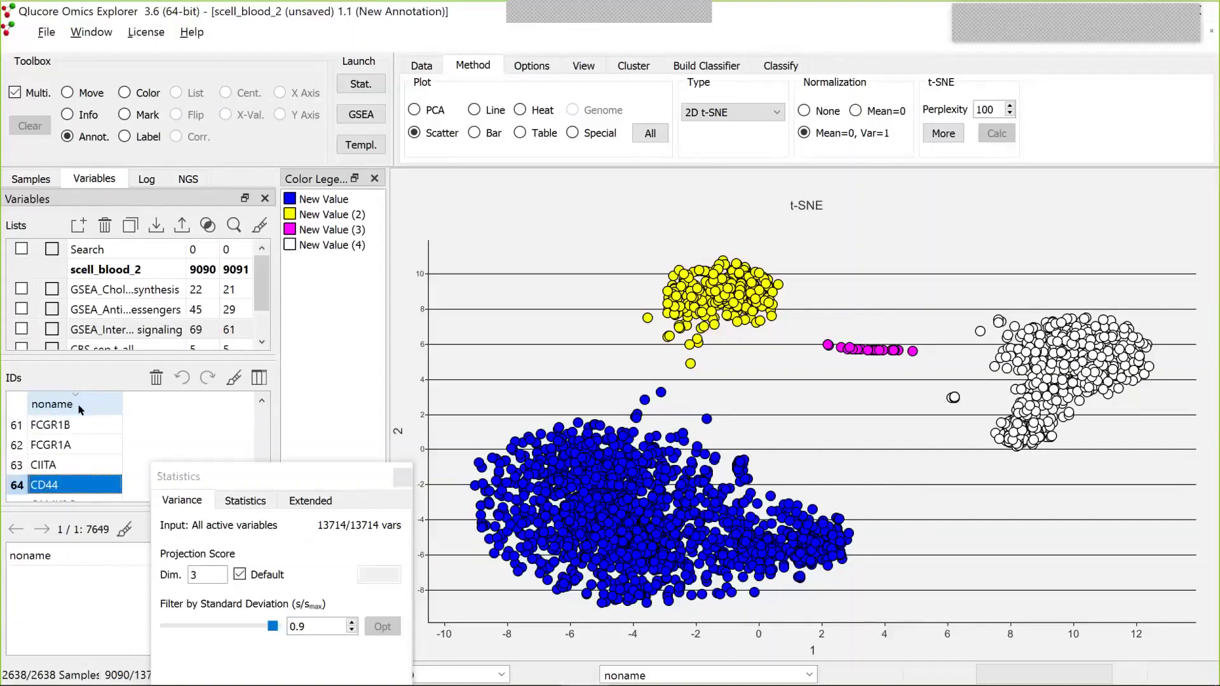
scroll(80, 409, "down", 1)
left_click(82, 406)
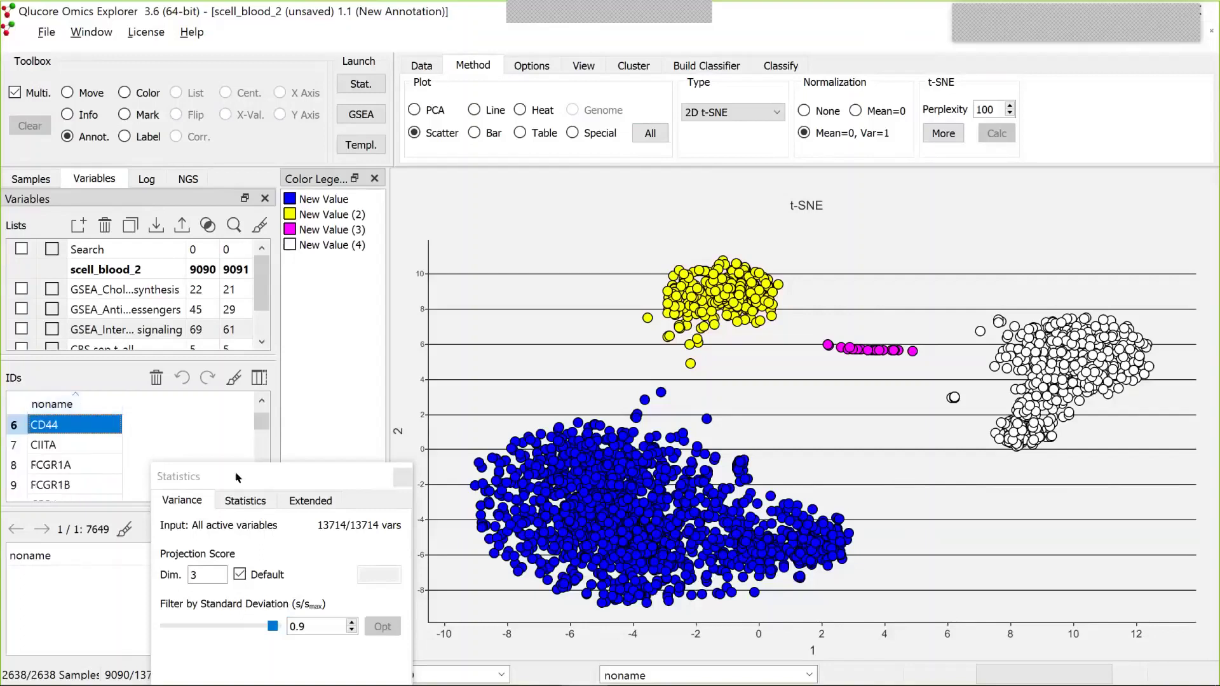
left_click_drag(239, 476, 365, 484)
left_click(98, 407)
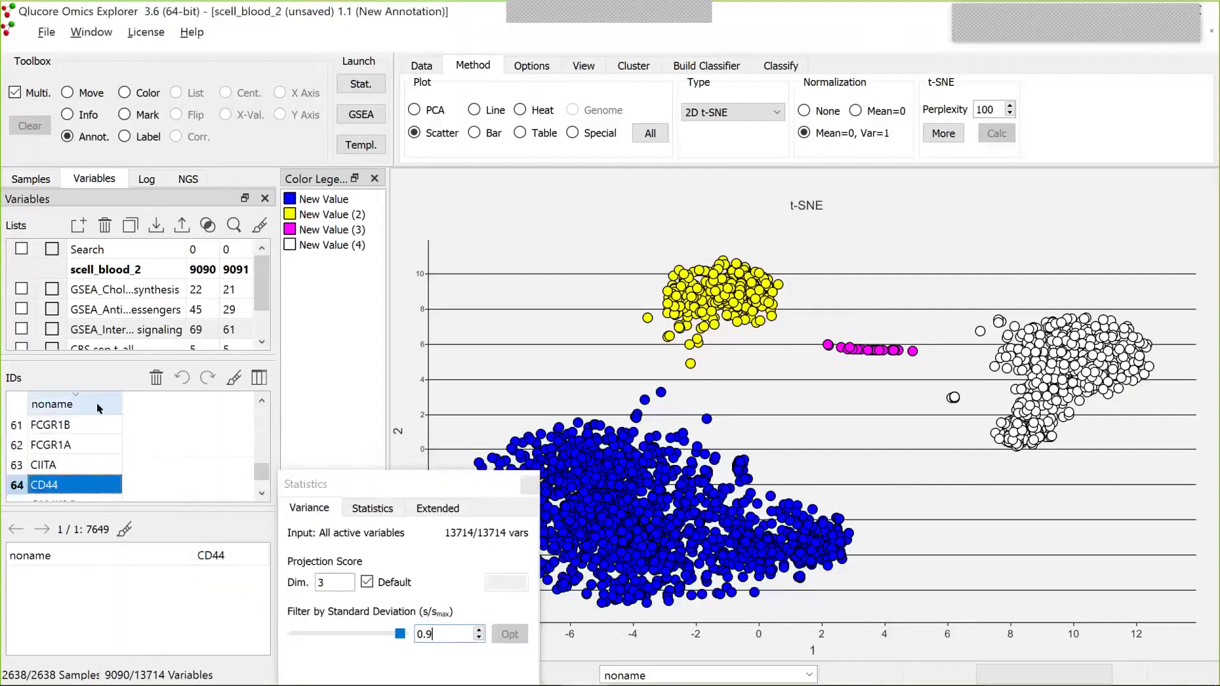
Find CD79A in the scell_blood_2 variable list and color the t-SNE samples by it, followed by CD79B
left_click(141, 274)
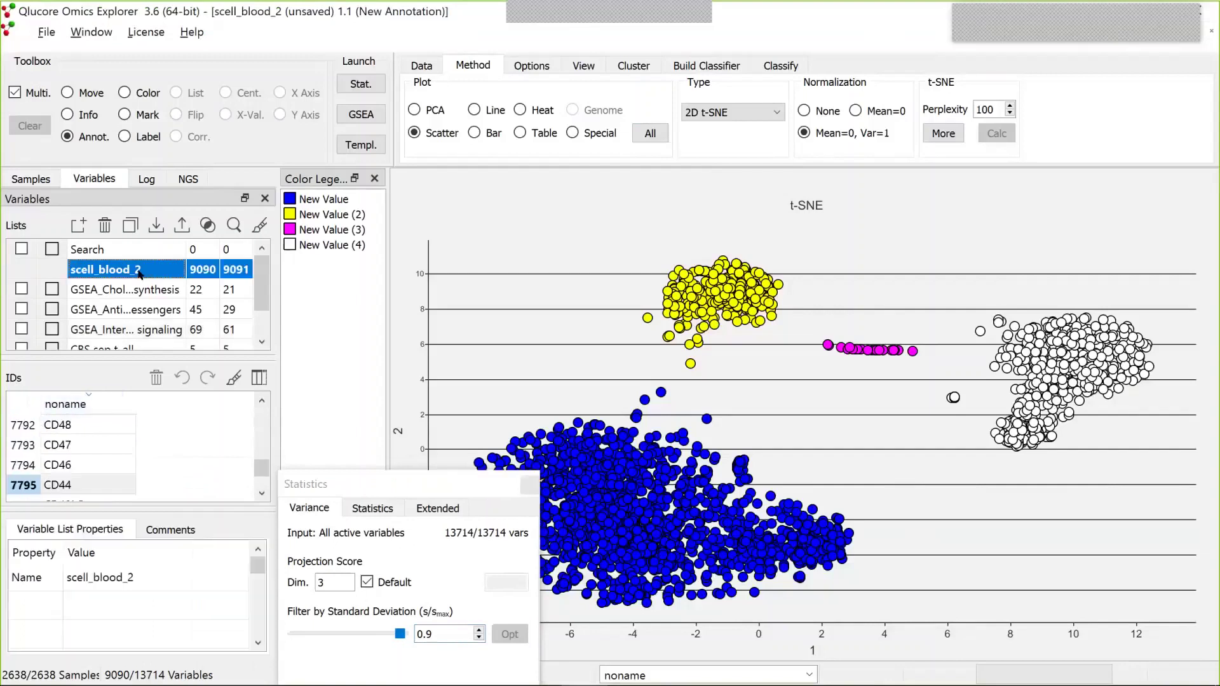
left_click(83, 430)
left_click(99, 402)
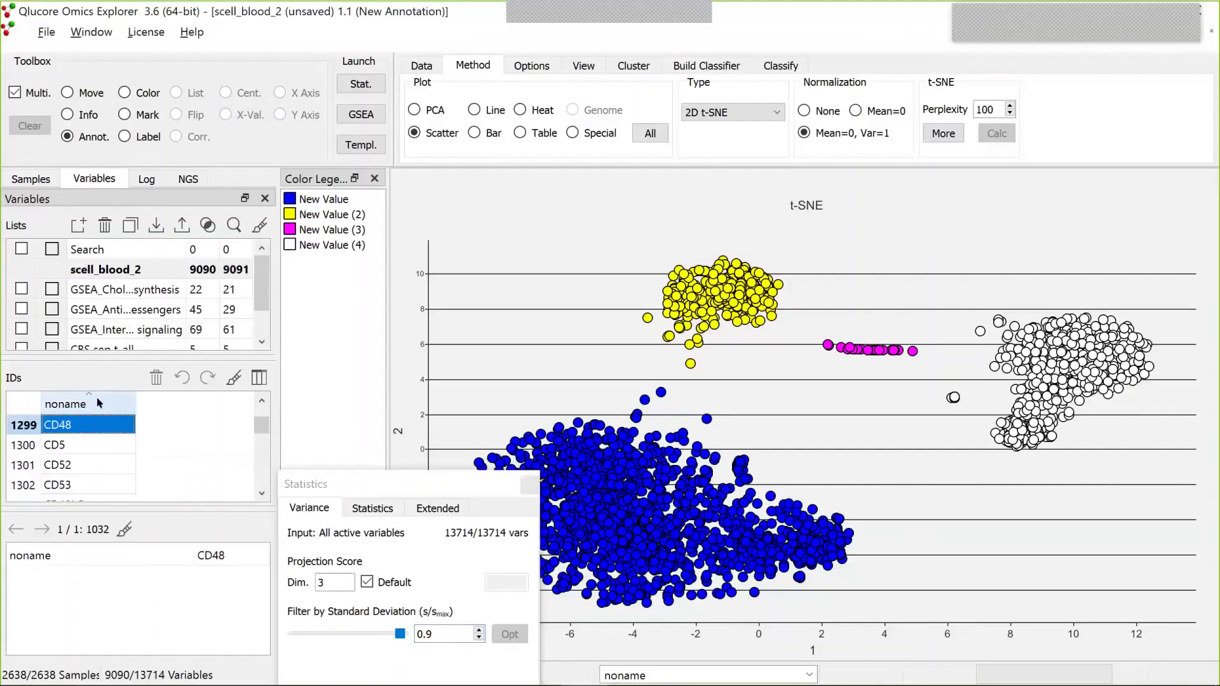
key("Down")
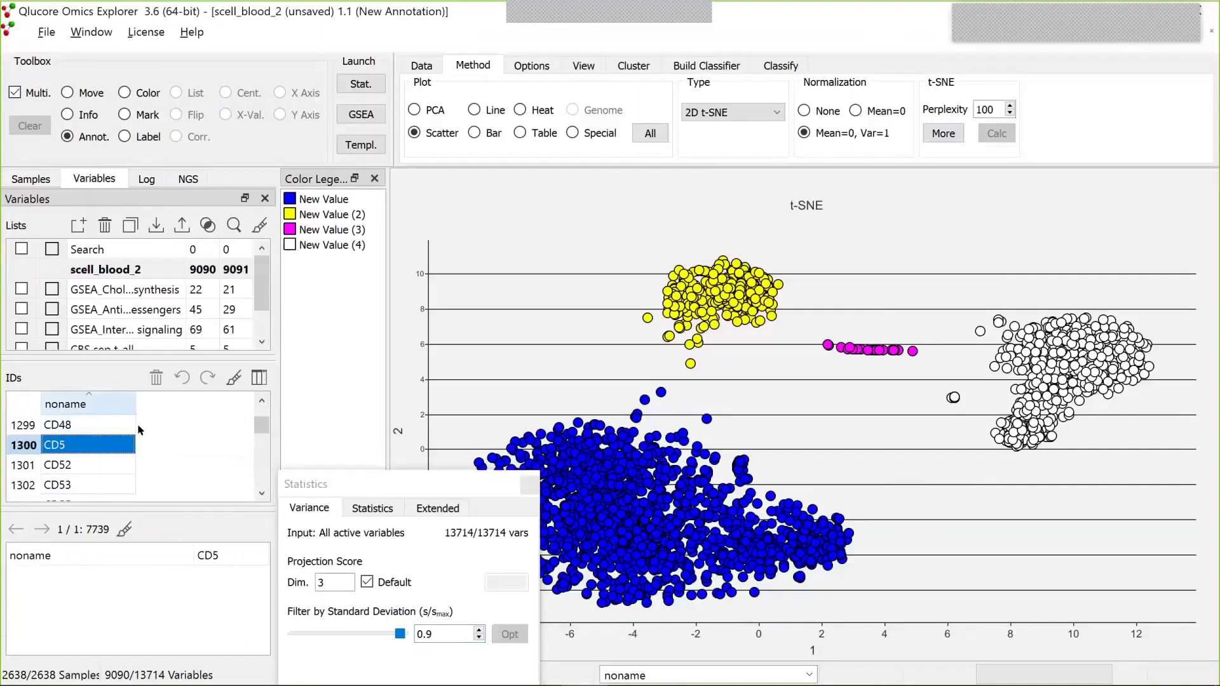
left_click(264, 471)
left_click(264, 471)
left_click(263, 471)
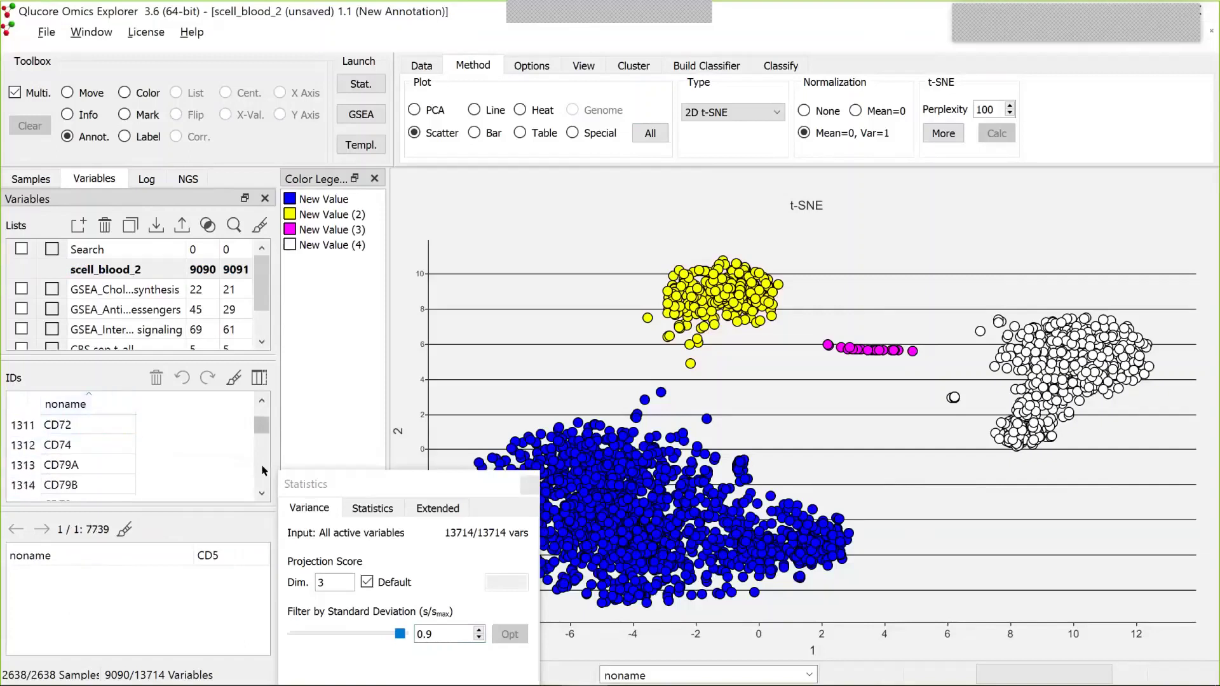
left_click(76, 466)
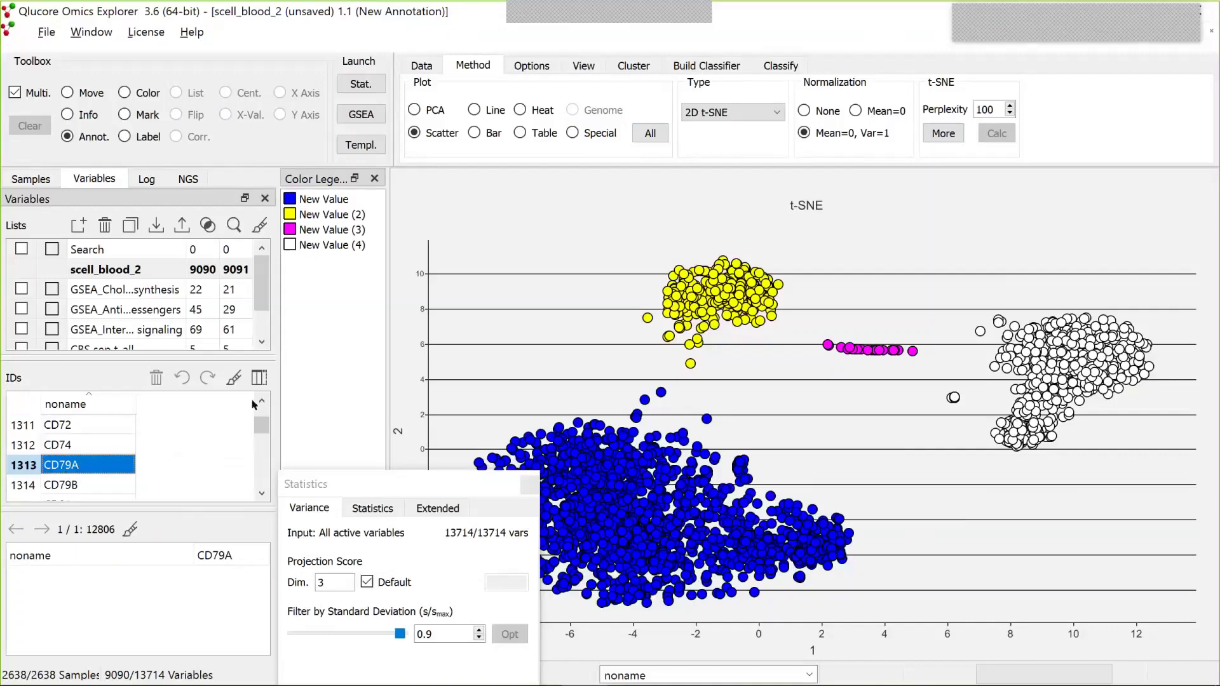
left_click(235, 379)
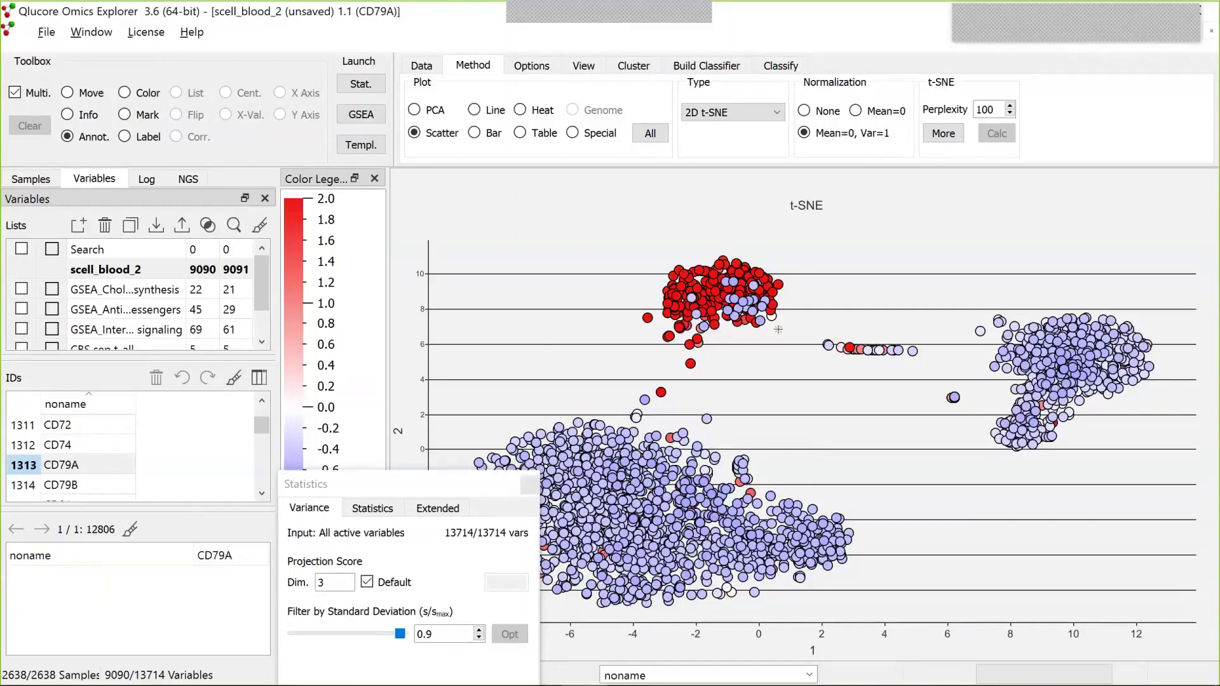
left_click(95, 486)
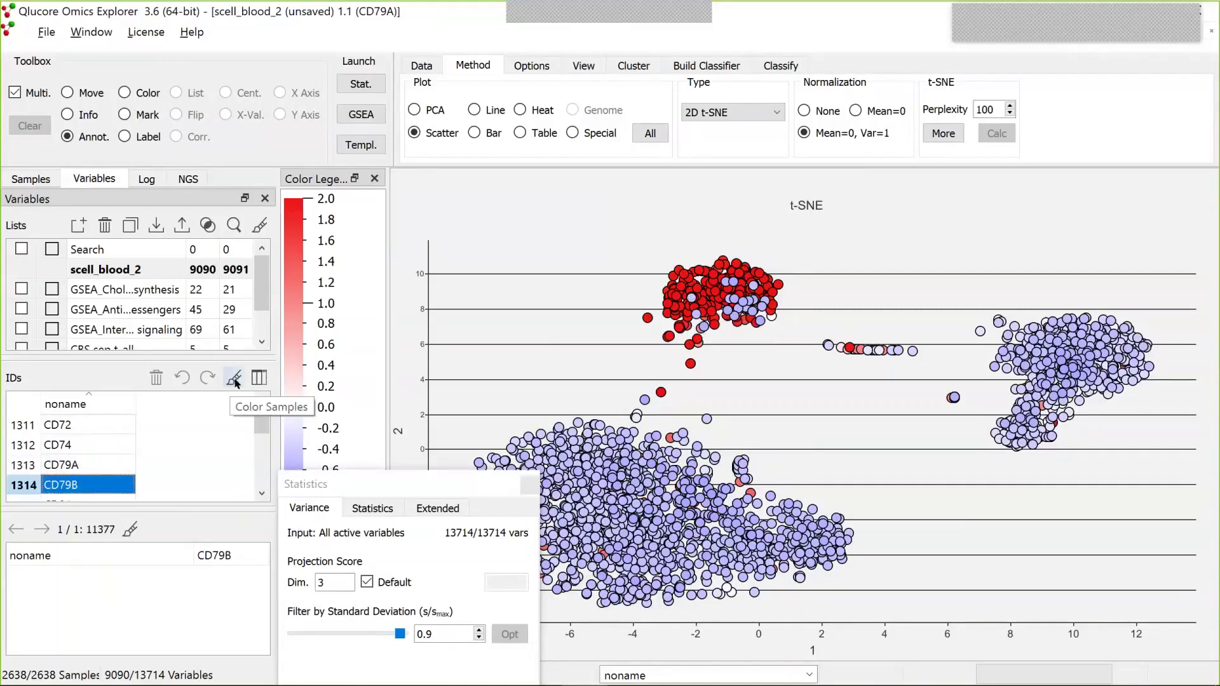
left_click(235, 379)
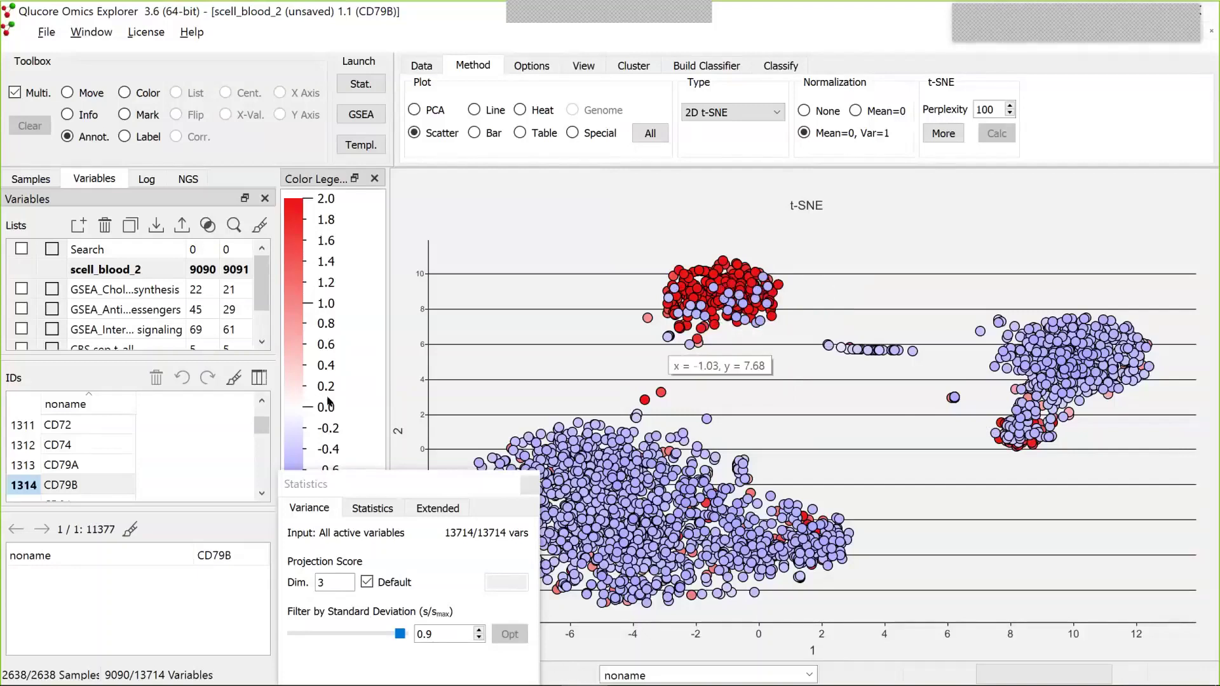
Find GNLY in the gene list and color the samples by it, moving the Statistics window away from the lower t-SNE cluster
left_click(97, 401)
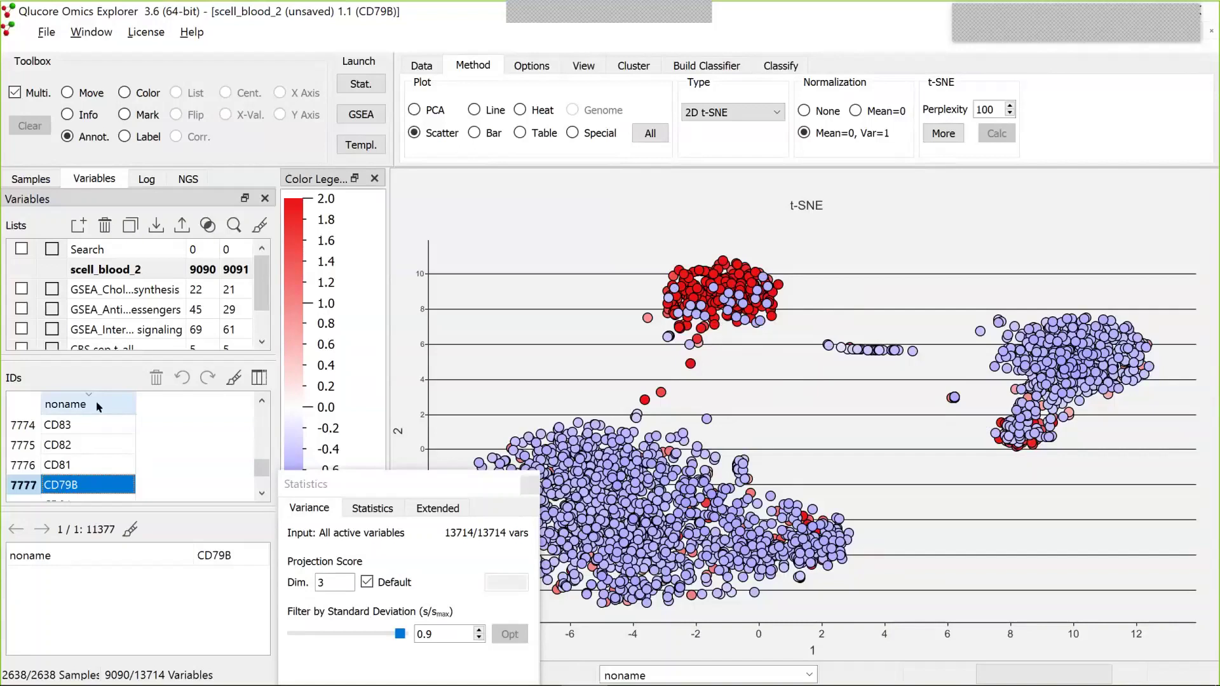
type("gnly")
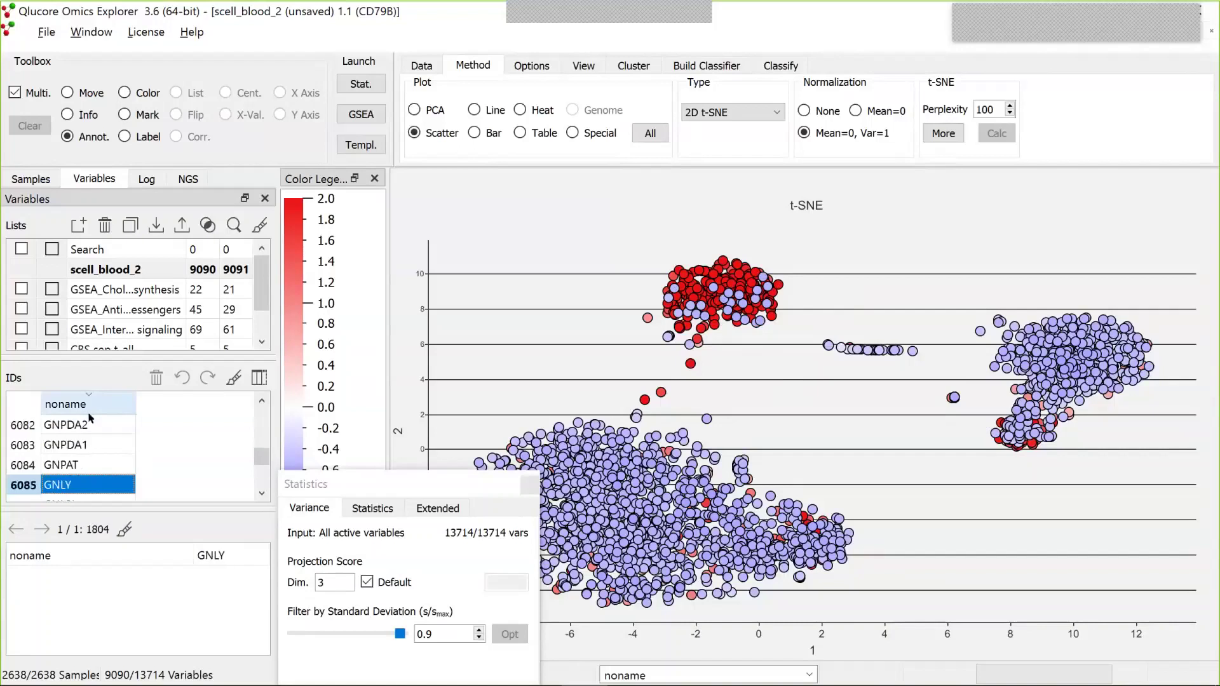
left_click(234, 380)
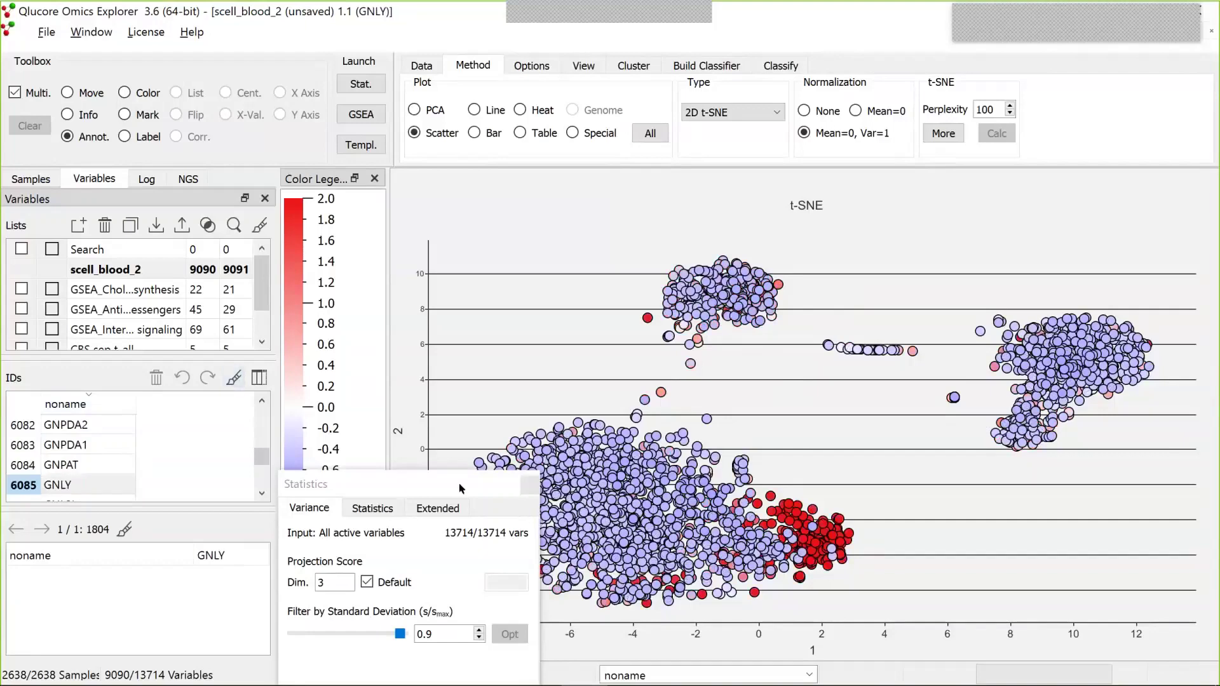
left_click_drag(459, 489, 280, 557)
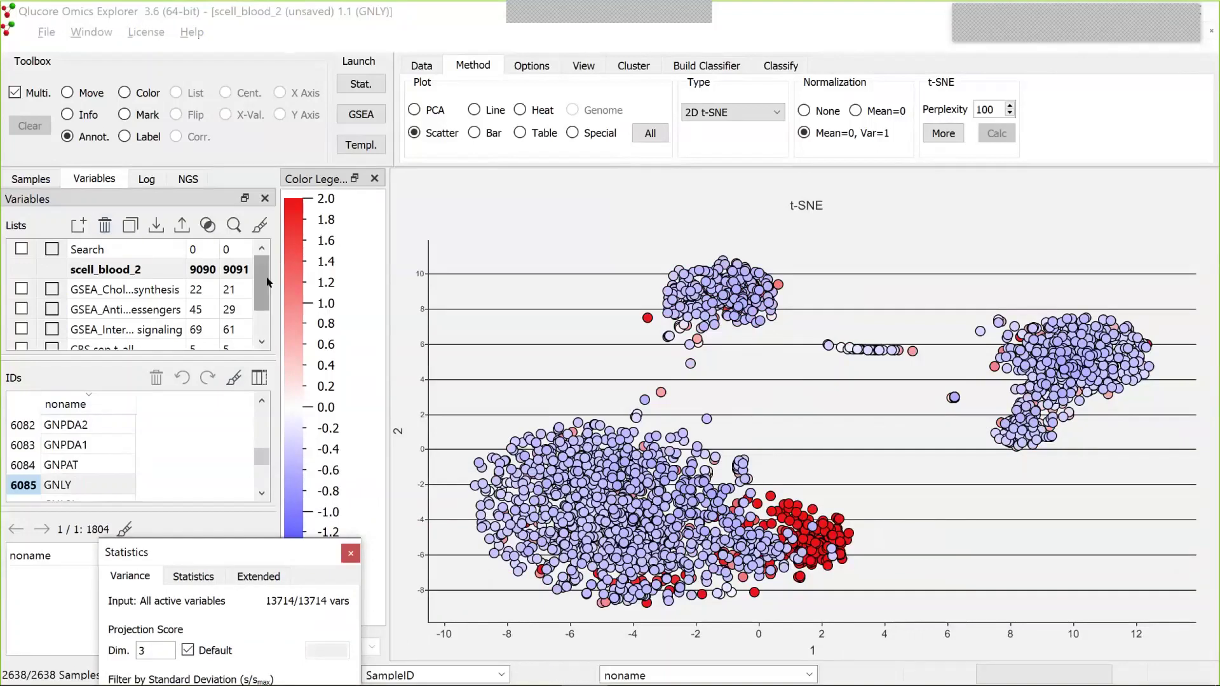
Deactivate the samples of New Value (2), (3) and (4) in New Annotation and recalculate the t-SNE
left_click(42, 181)
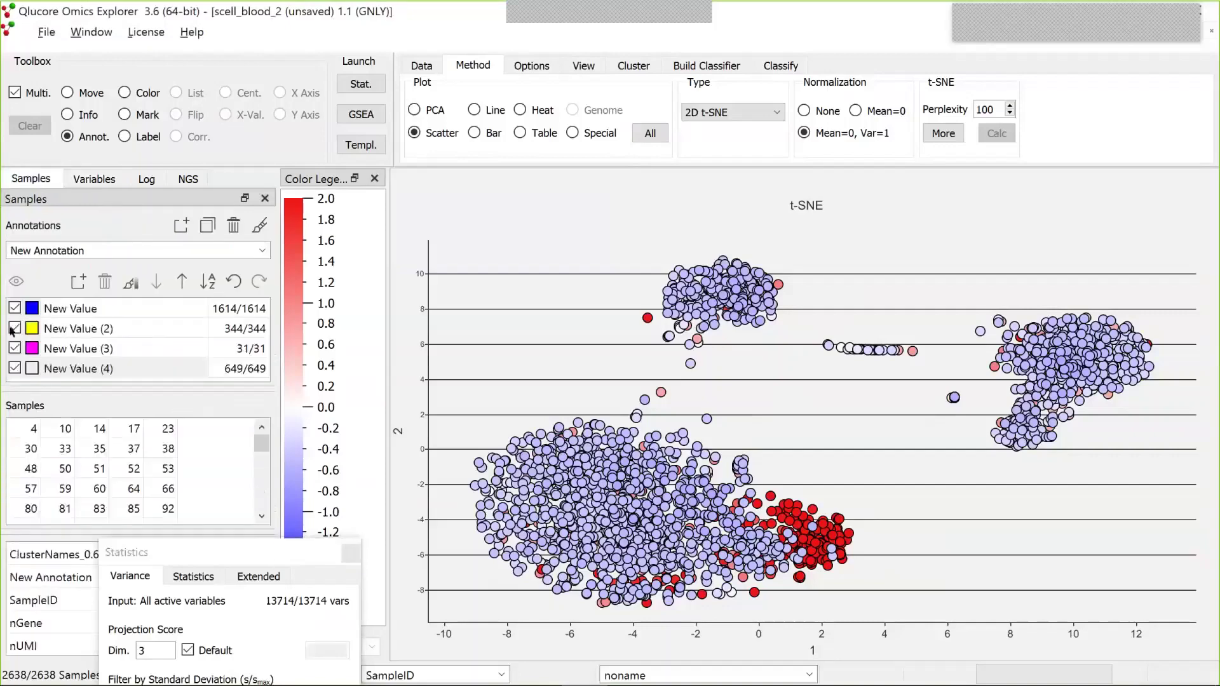
left_click(19, 327)
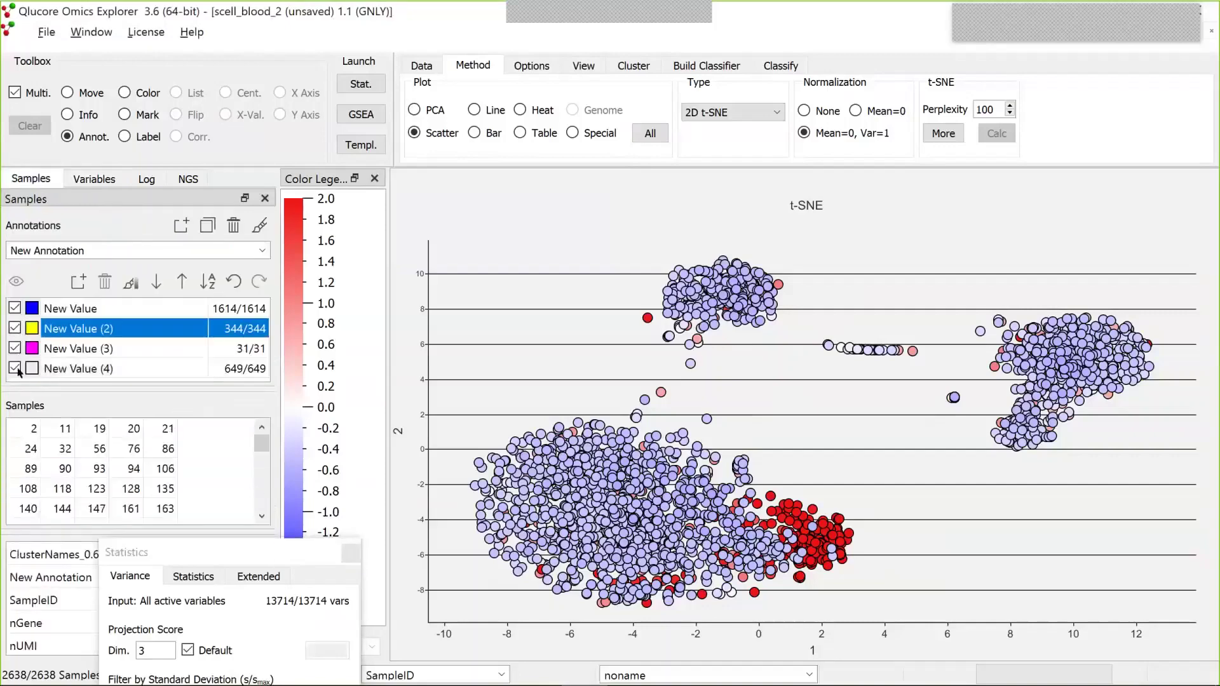
key("space")
left_click(15, 349)
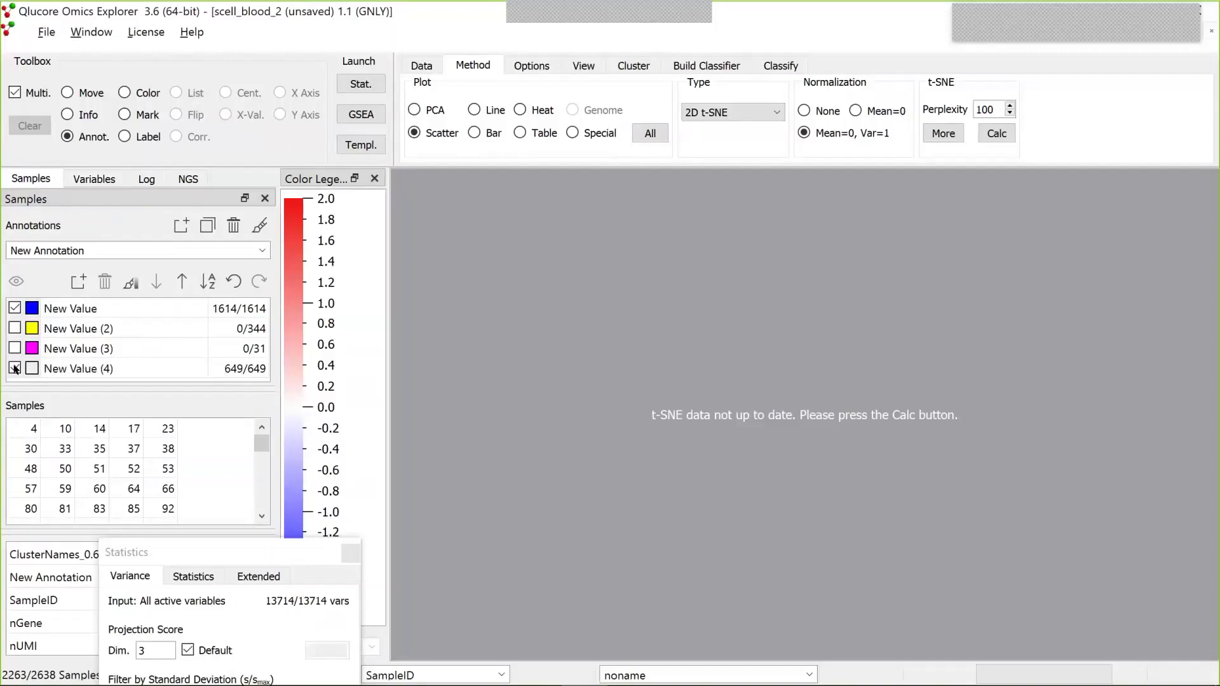
left_click(15, 368)
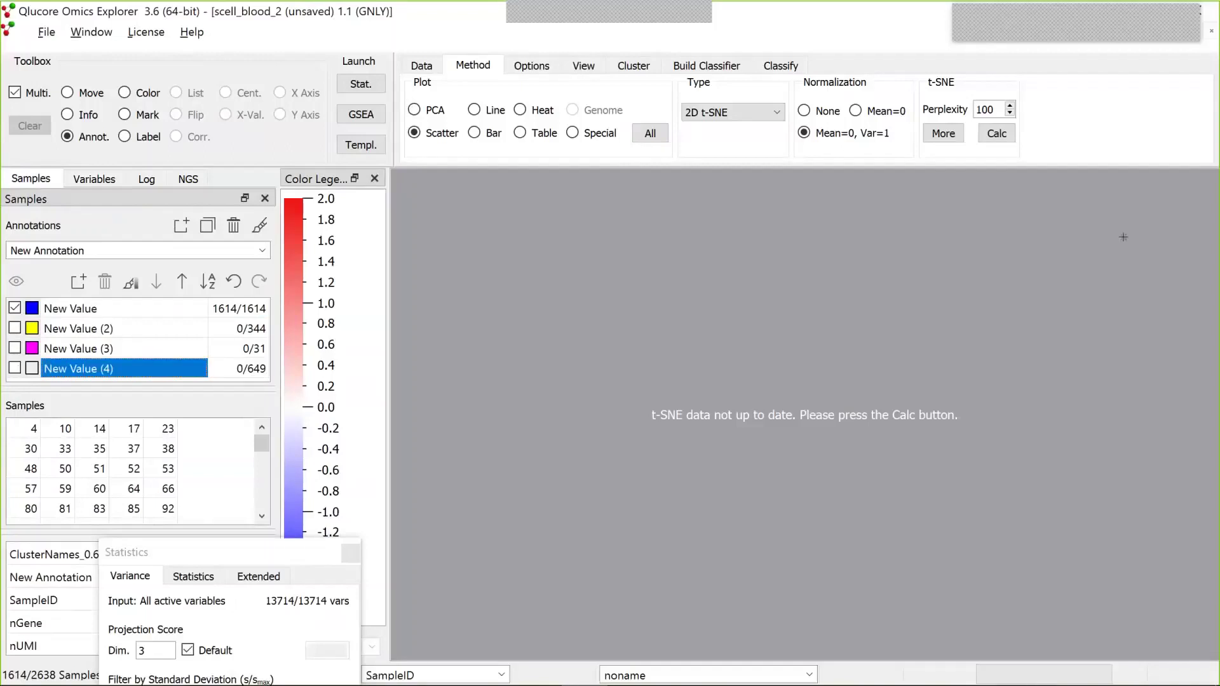
left_click(998, 132)
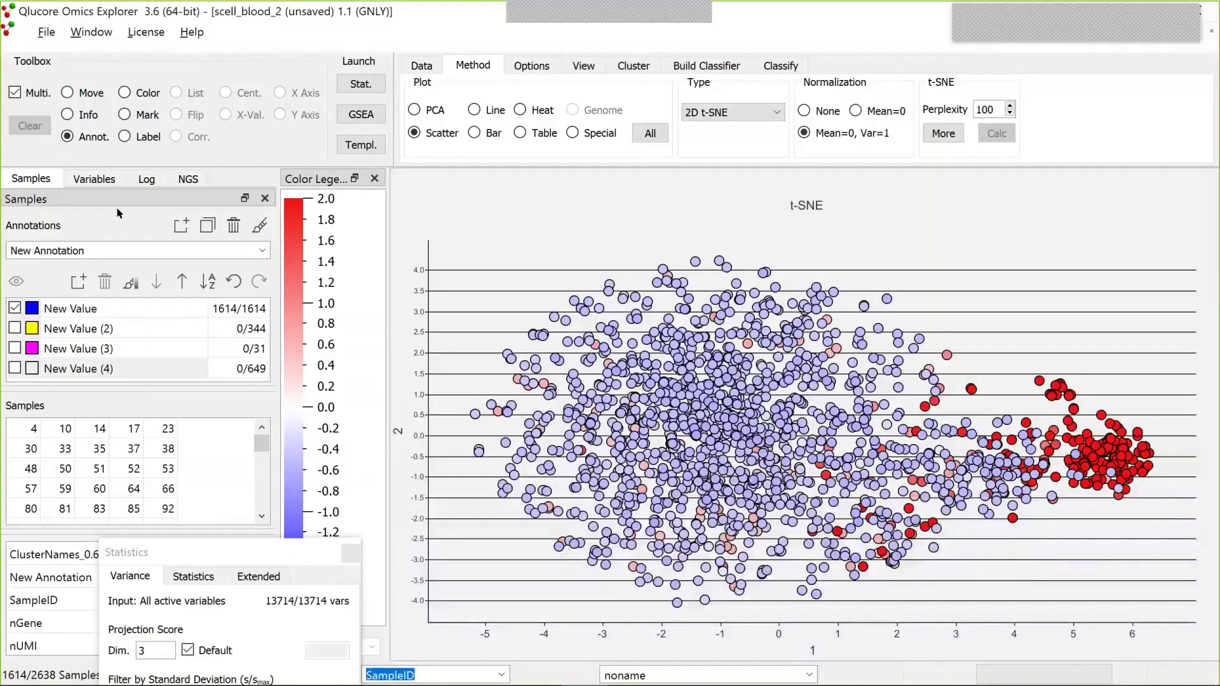
Add a value to New Annotation and assign the dense GNLY-high t-SNE cluster to it by encircling it
left_click(82, 286)
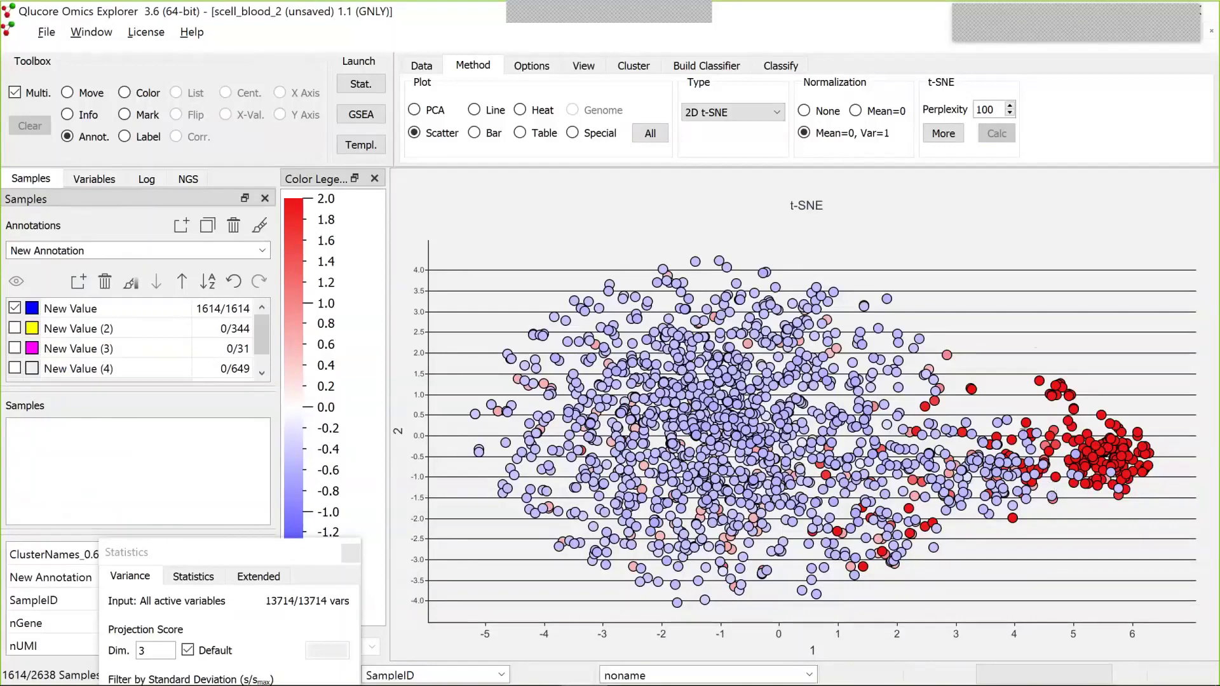
mouse_move(1042, 473)
left_mouse_down()
mouse_move(1056, 350)
mouse_move(1103, 511)
mouse_move(1060, 484)
mouse_move(1052, 496)
left_mouse_up()
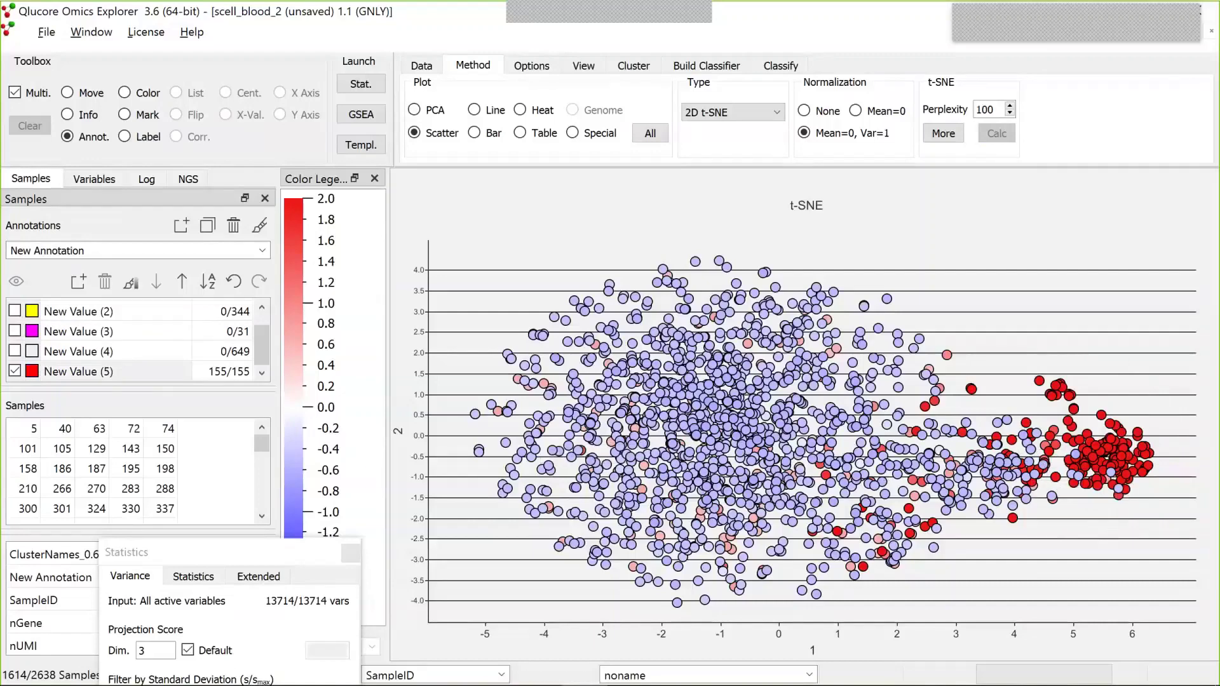
Reactivate all values of New Annotation and recalculate the t-SNE for the full sample set
right_click(18, 311)
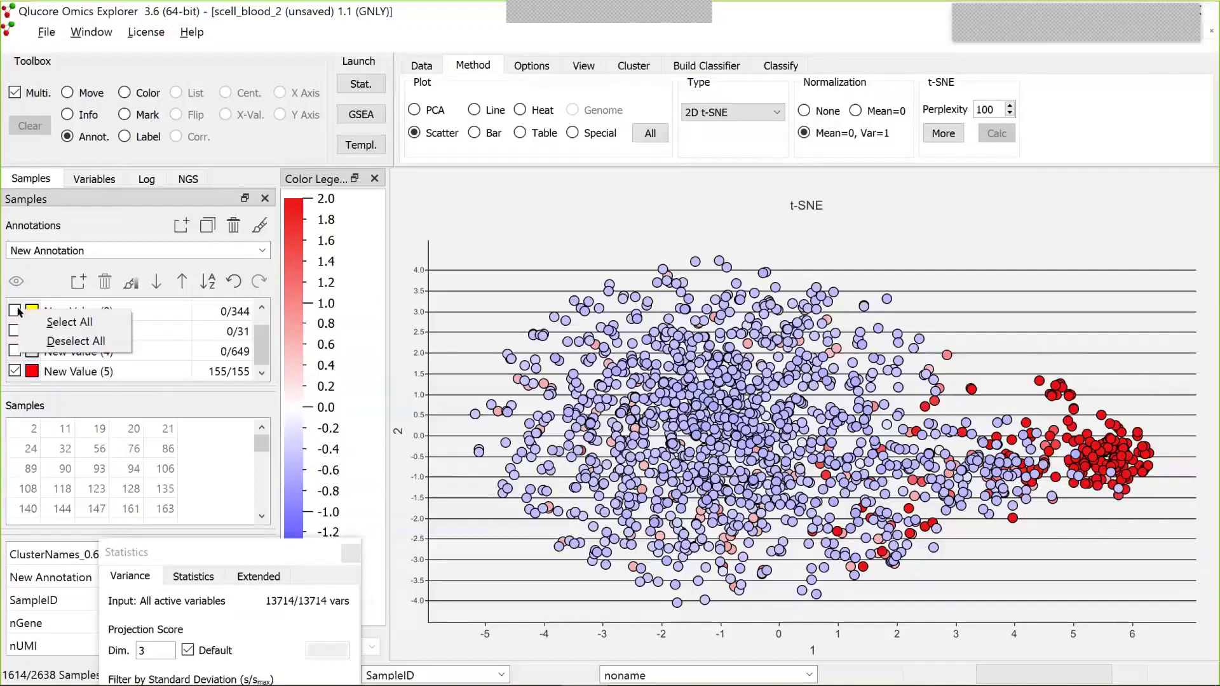
left_click(63, 324)
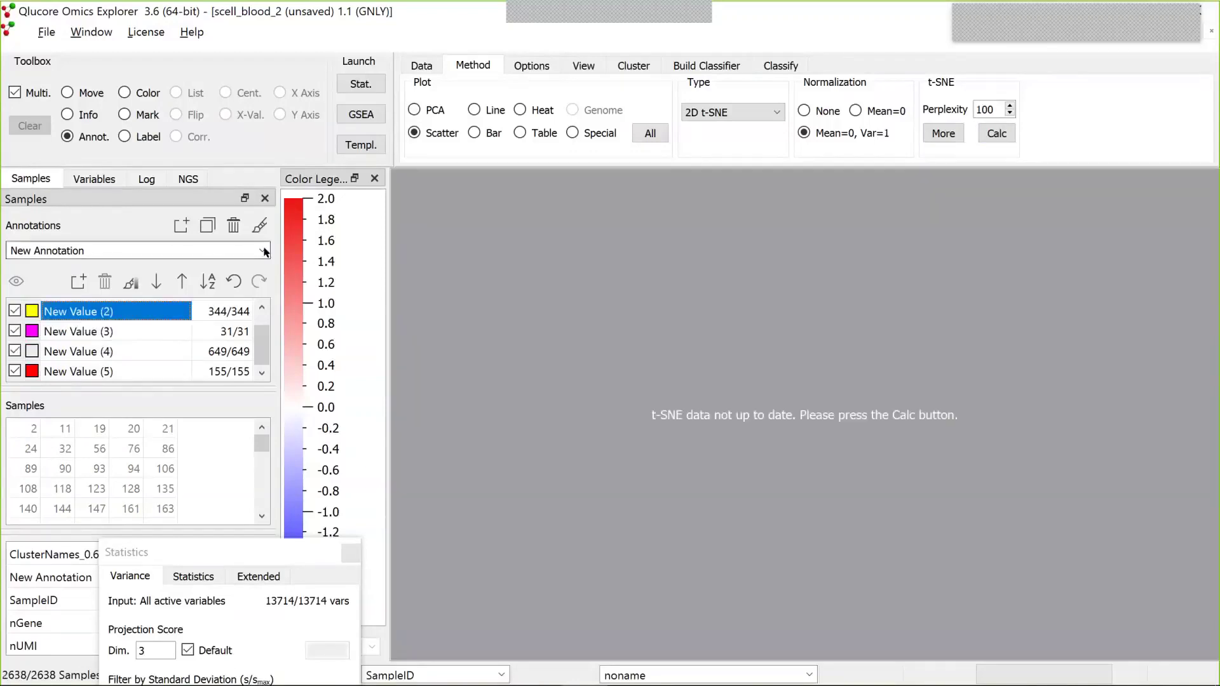
left_click(988, 123)
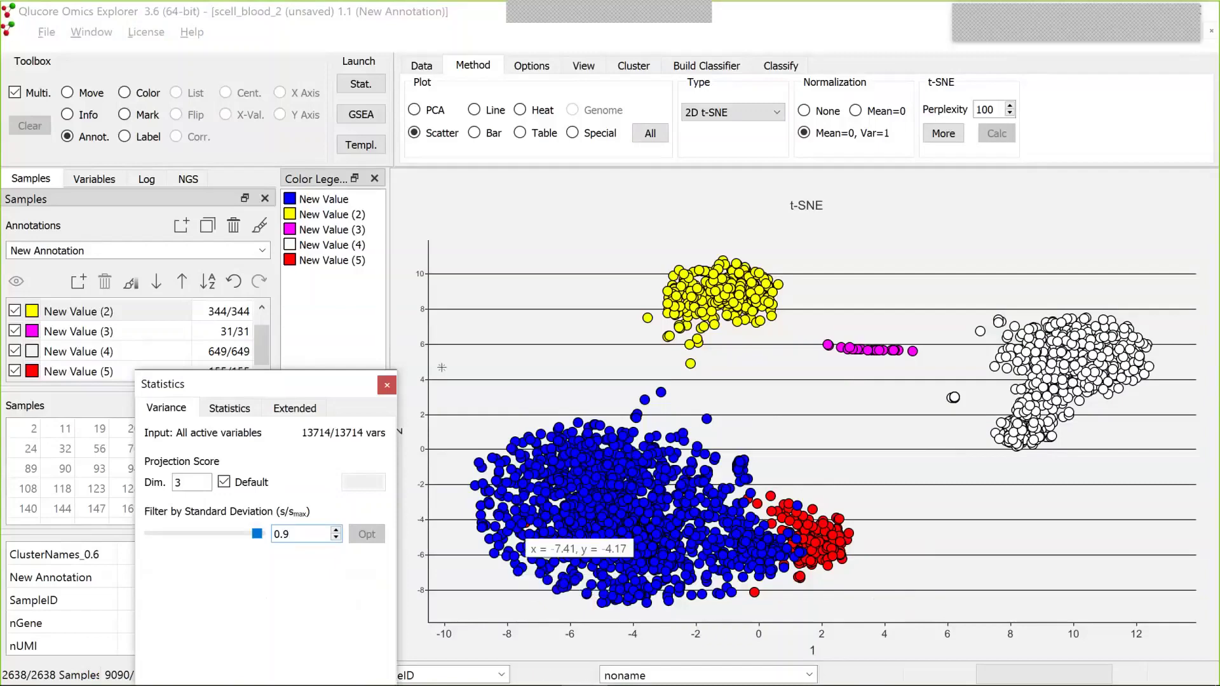
Open the subsampling settings and stratify the subsampling by New Annotation
left_click(46, 35)
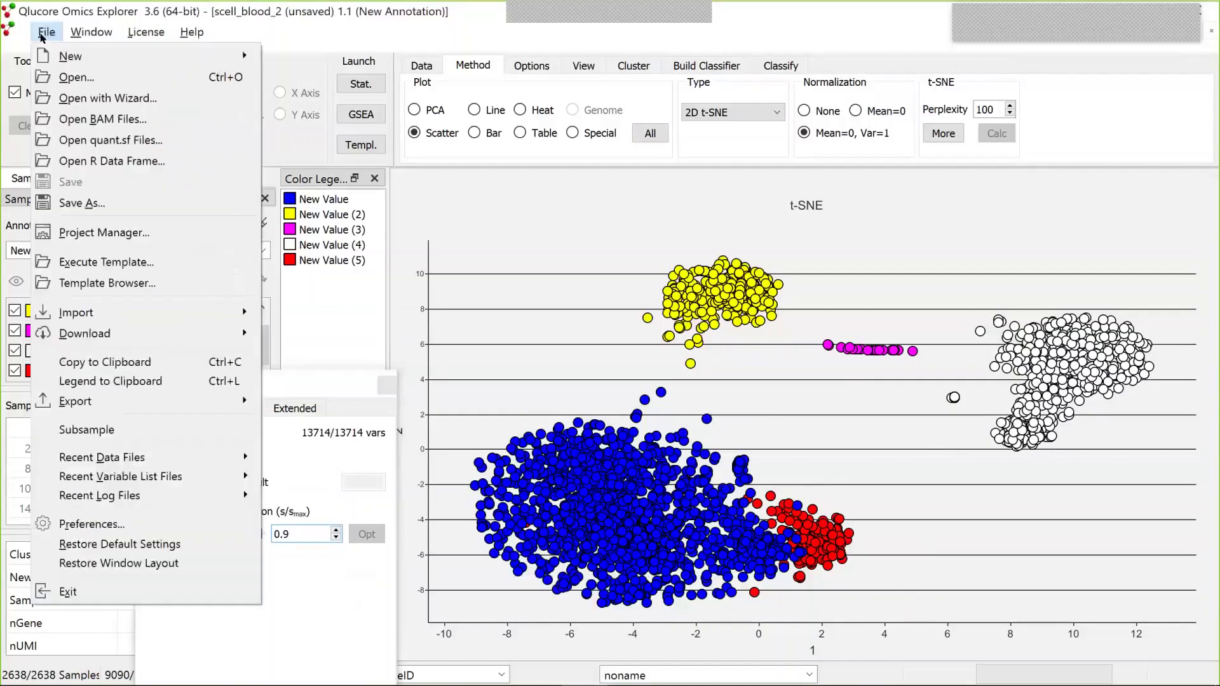
left_click(93, 433)
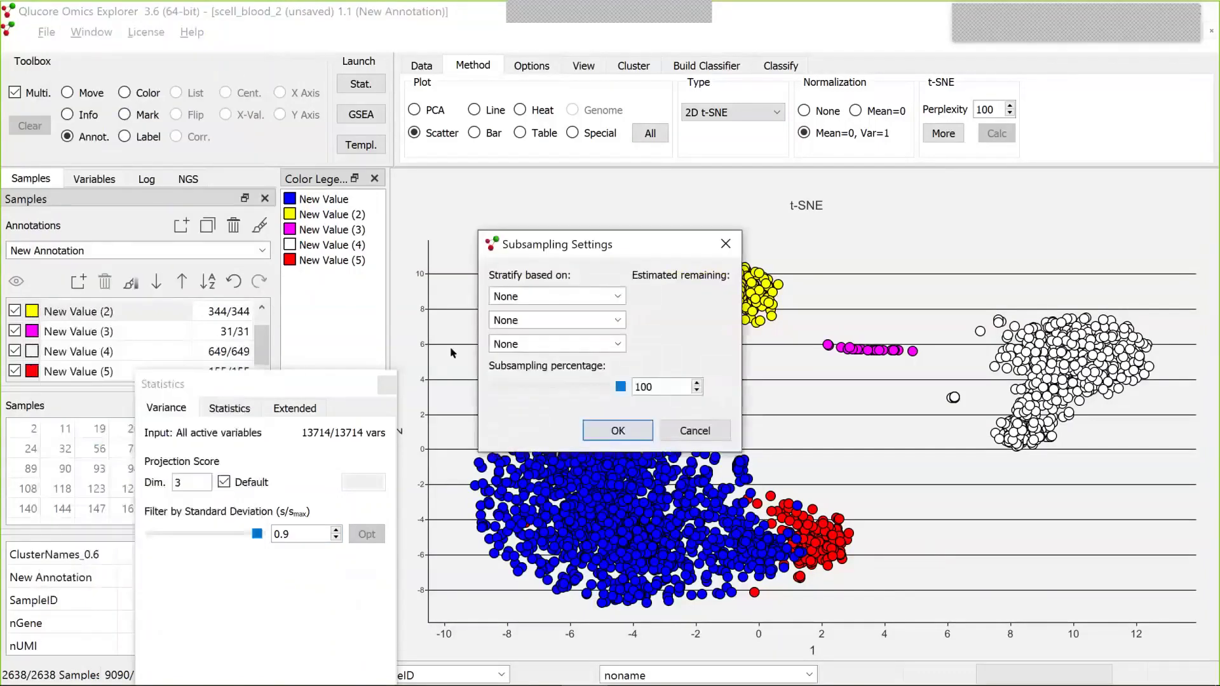
left_click(618, 296)
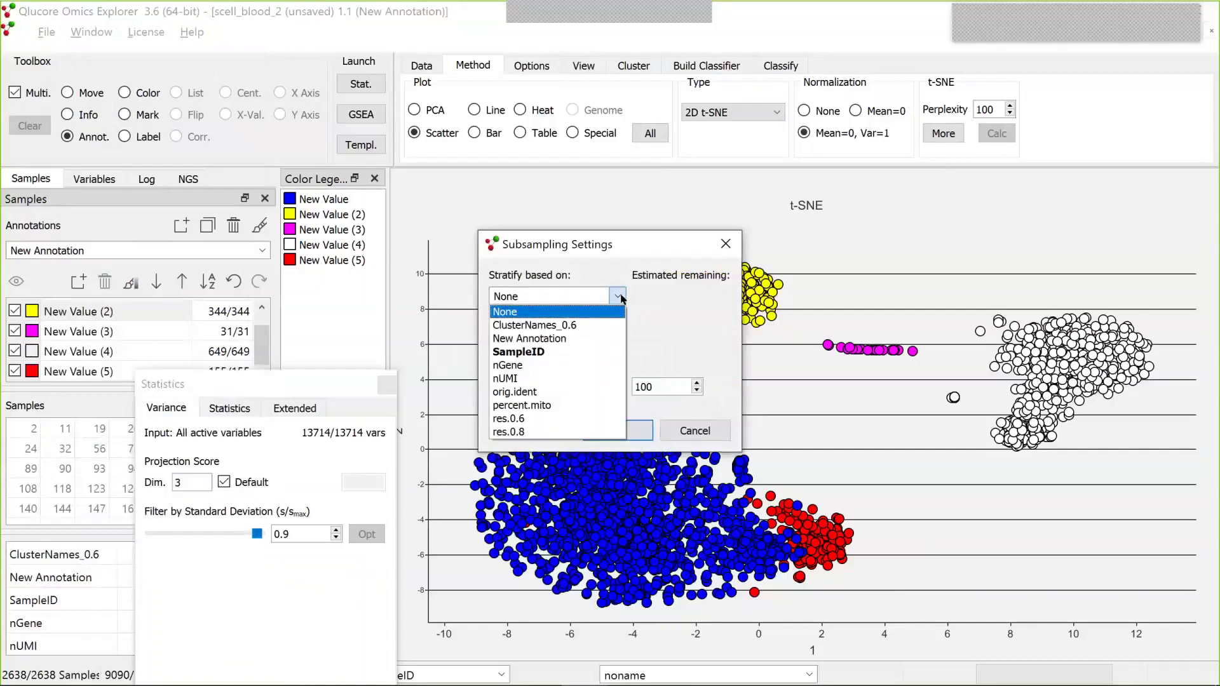
left_click(544, 339)
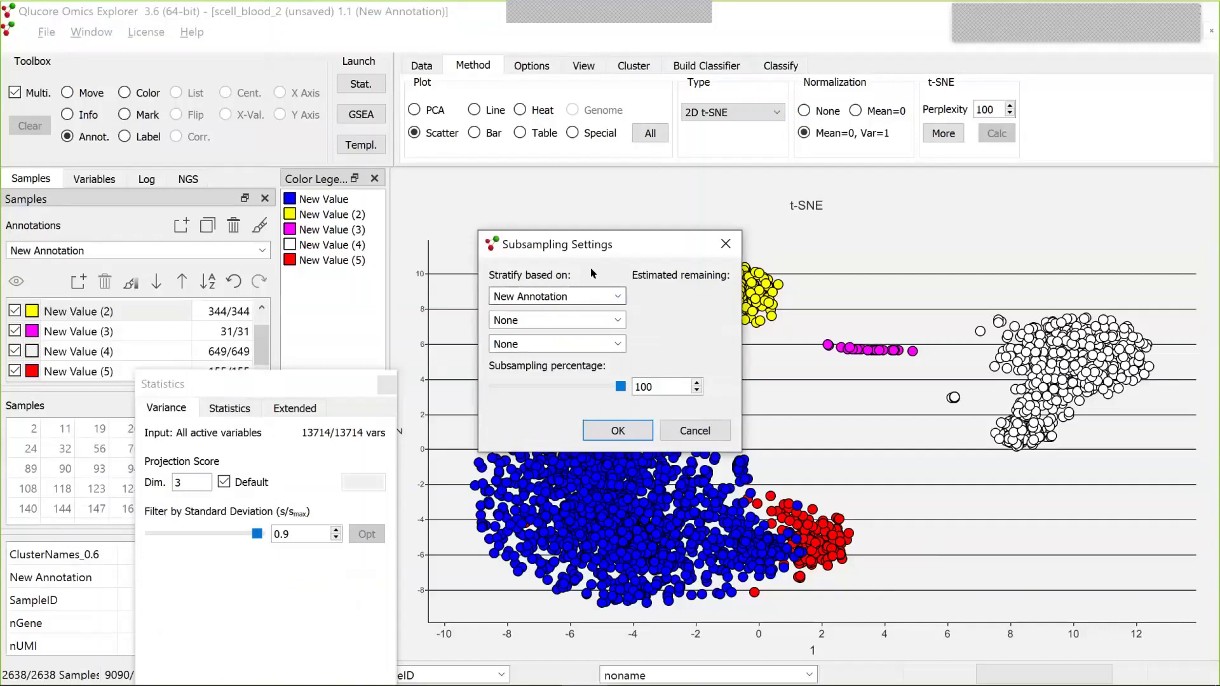
left_click(617, 320)
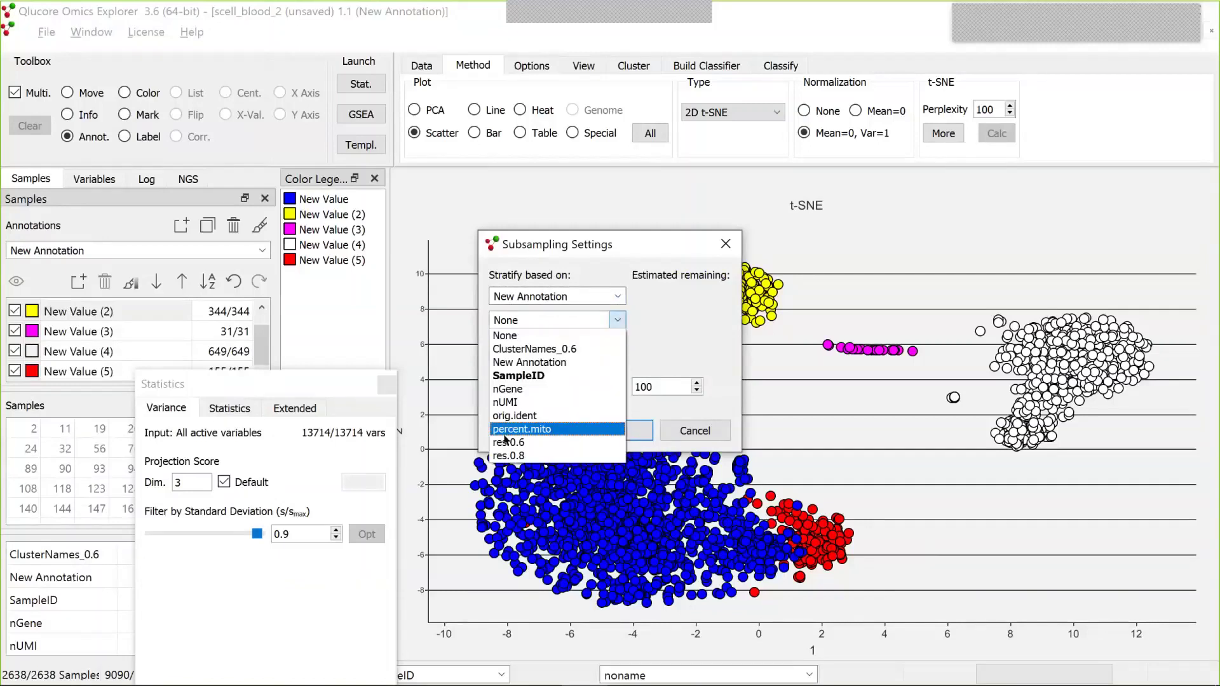
left_click(554, 362)
left_click(618, 320)
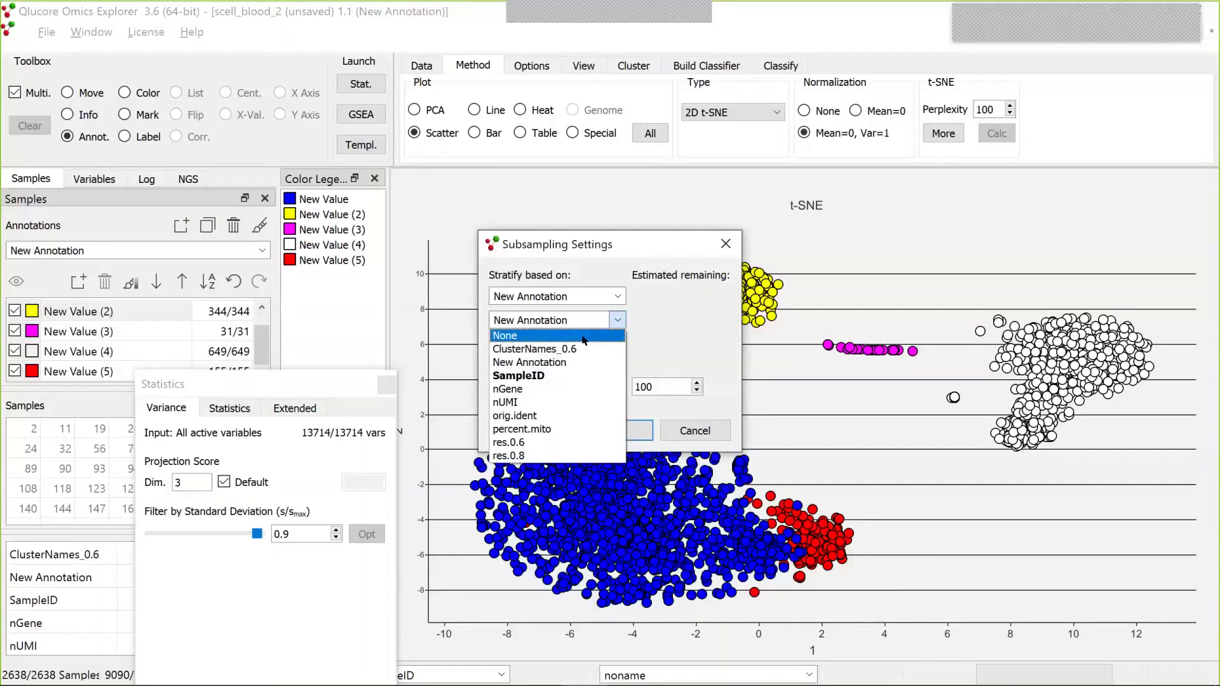
left_click(612, 330)
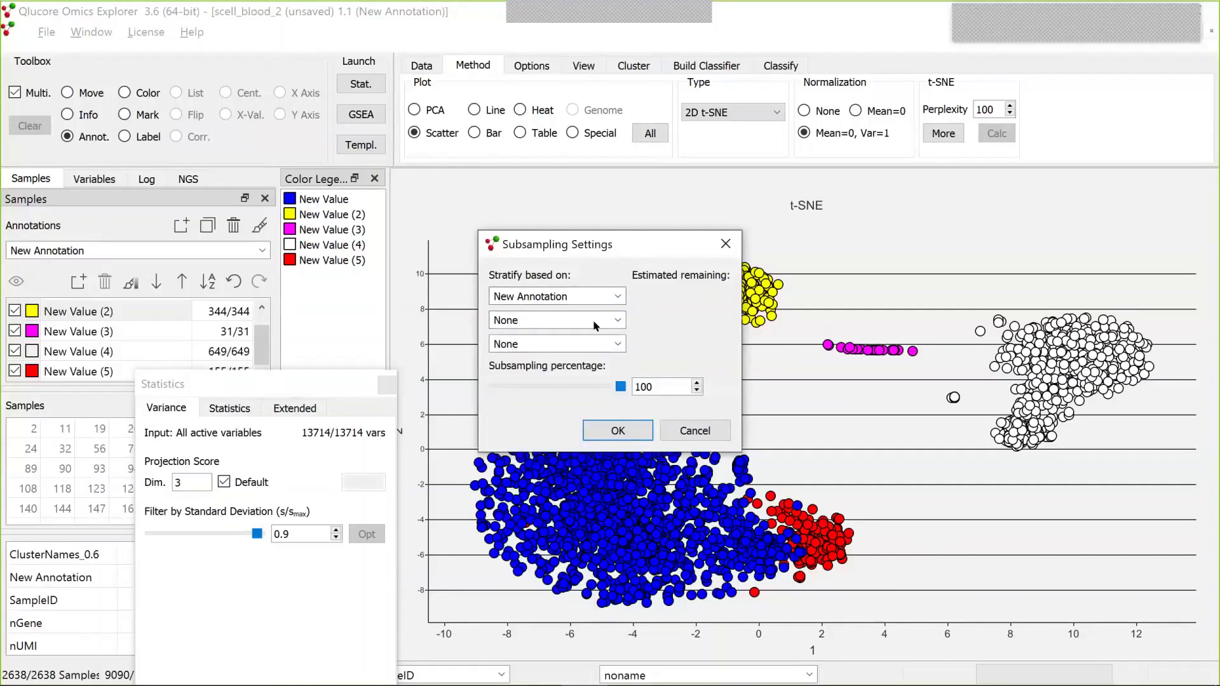
Set the subsampling percentage to 50 and create the subsampled data set
left_click_drag(591, 245, 404, 187)
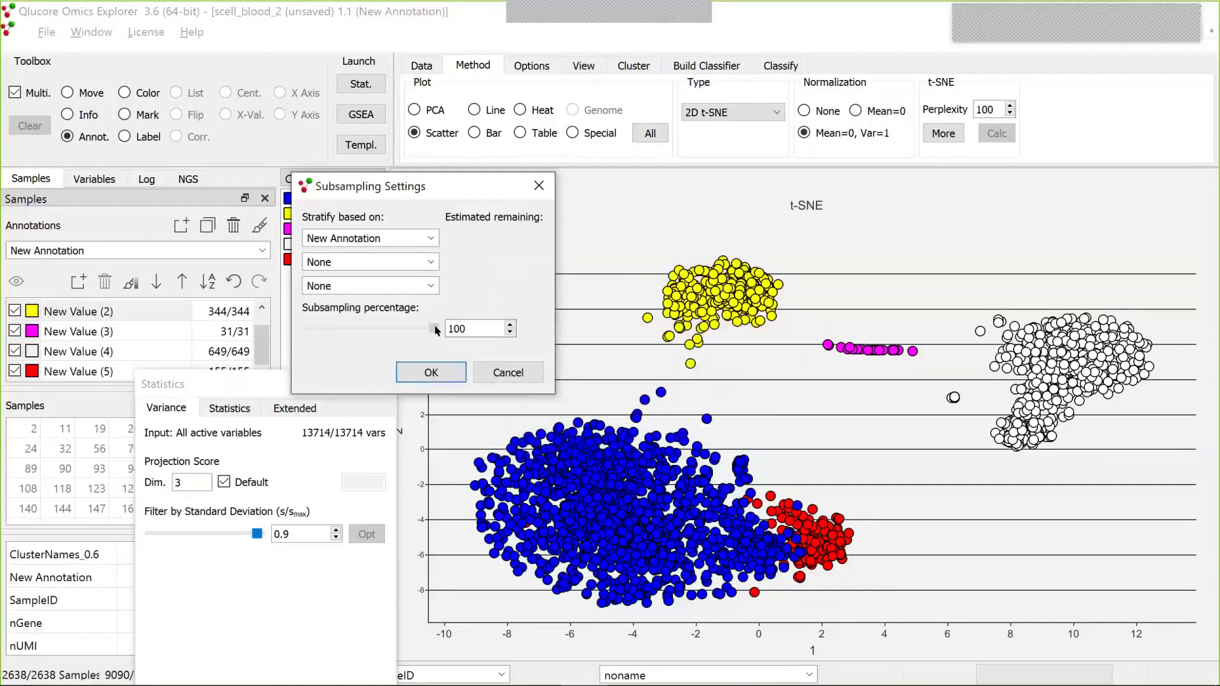
left_click_drag(436, 328, 369, 328)
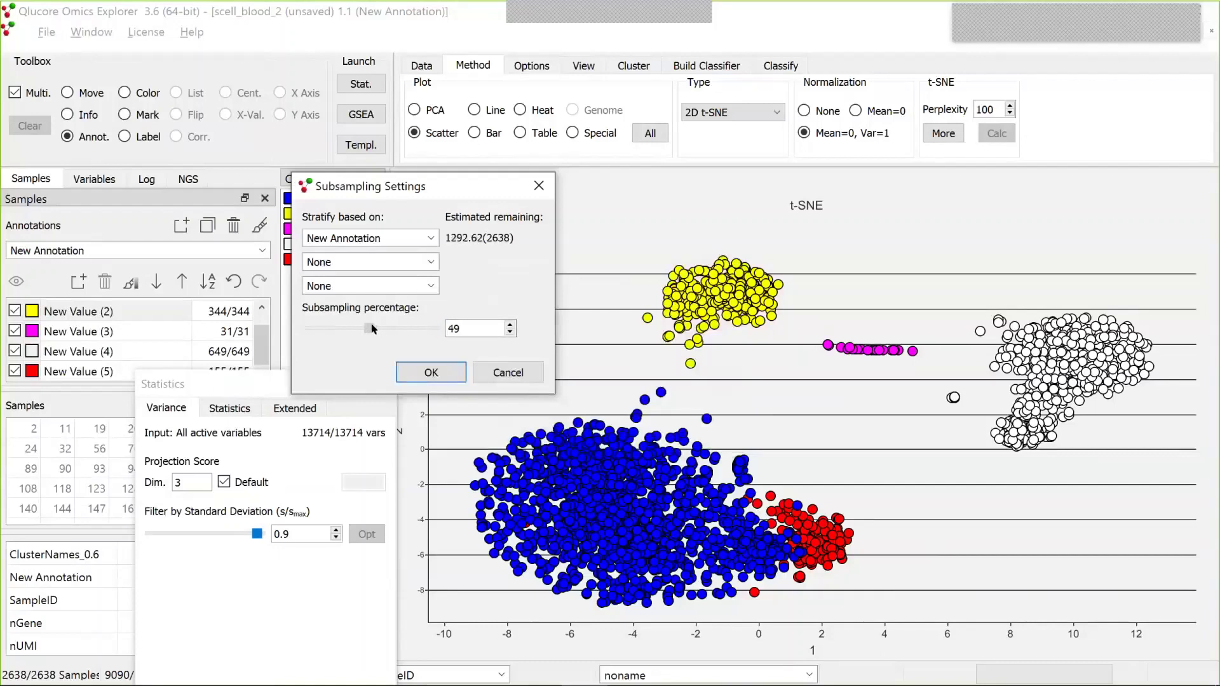
double_click(466, 328)
type("50")
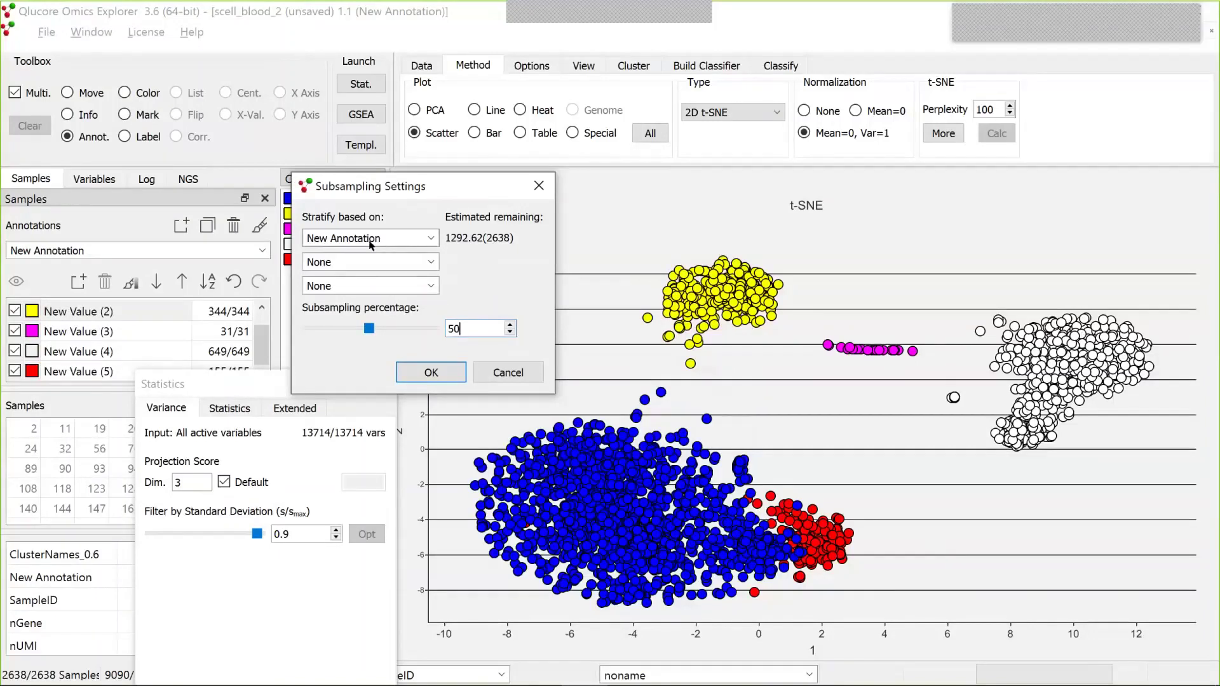
left_click(432, 374)
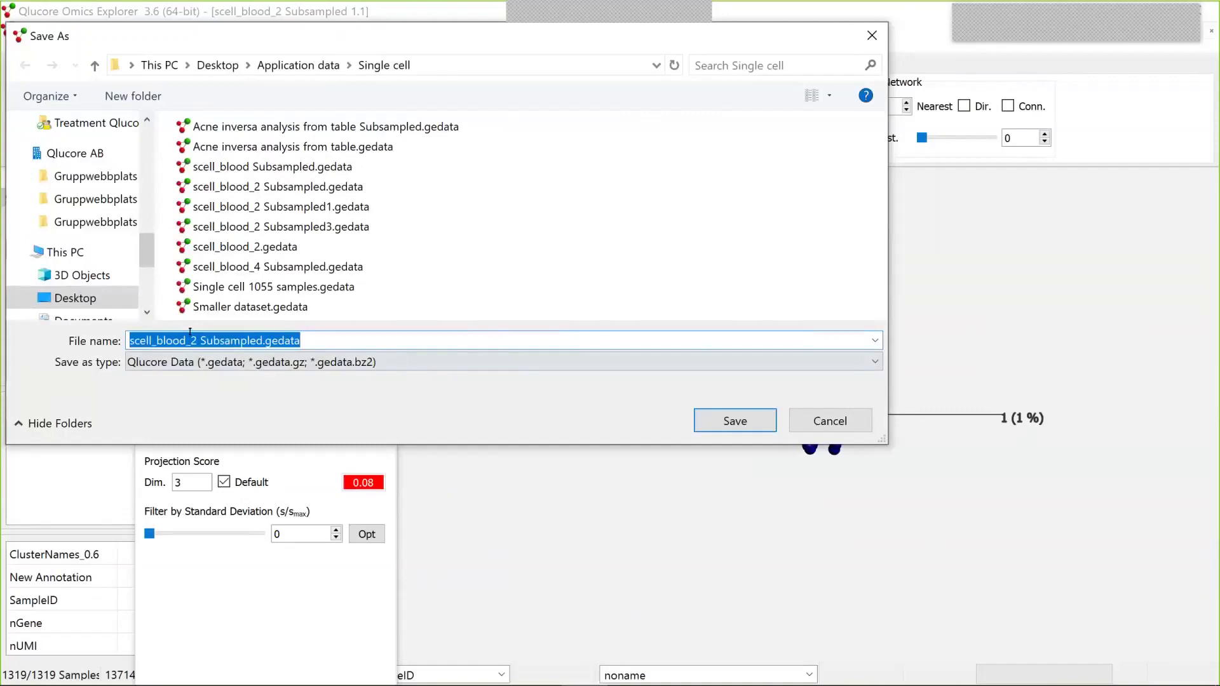
Save the subsampled data set to the Desktop folder as 1scell_blood_2 Subsampled.gedata
left_click(191, 333)
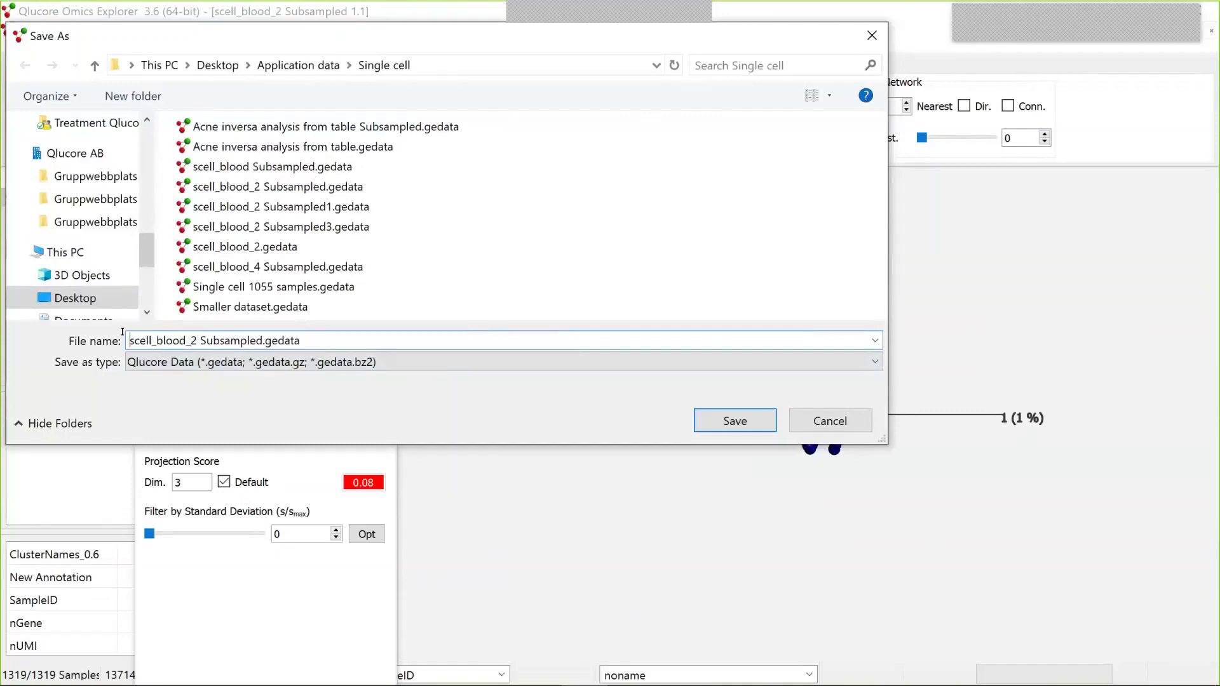
type("1")
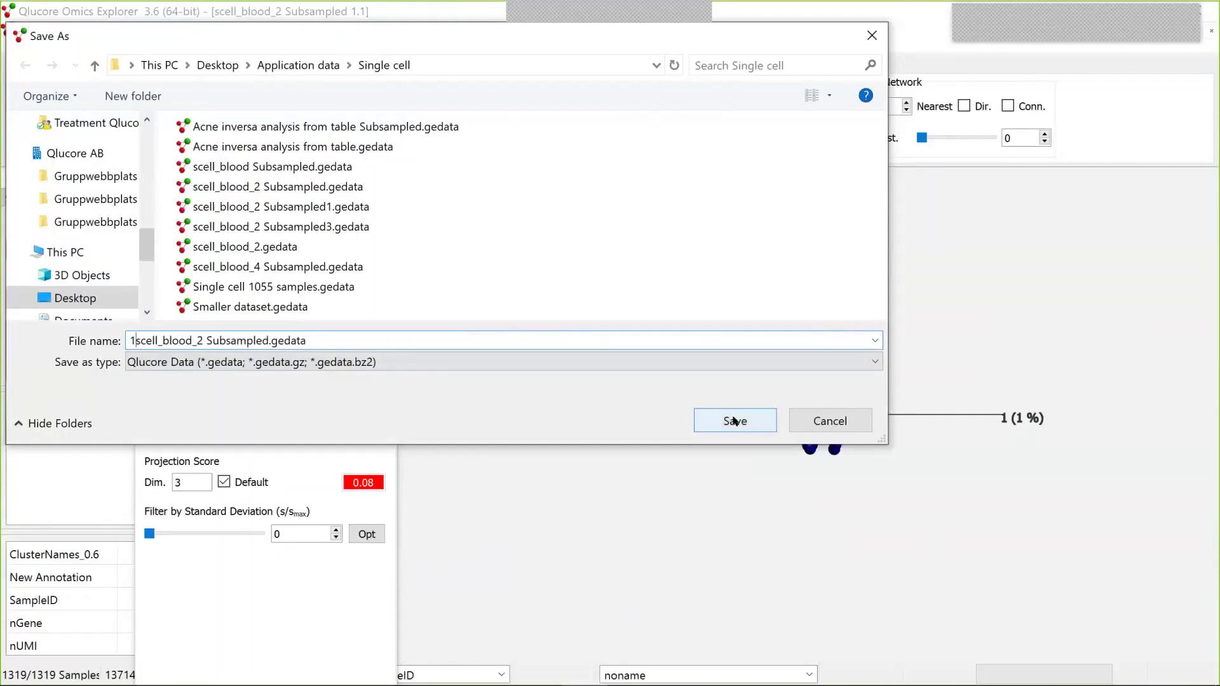
left_click(218, 65)
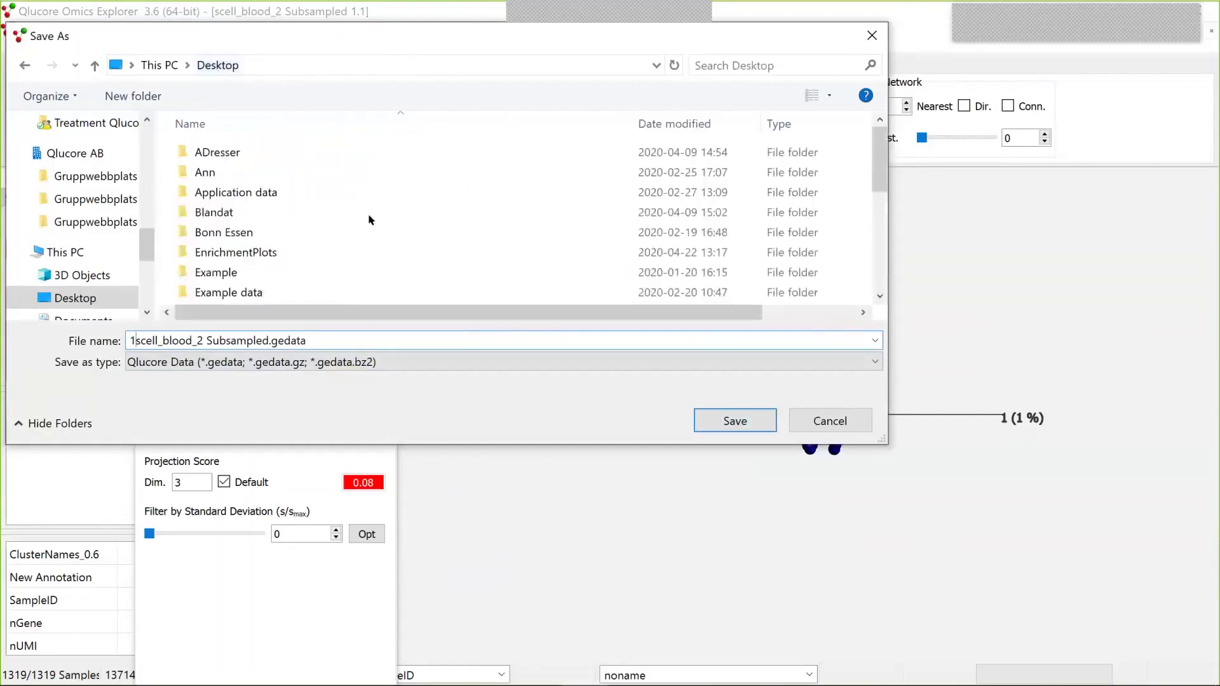
left_click(748, 421)
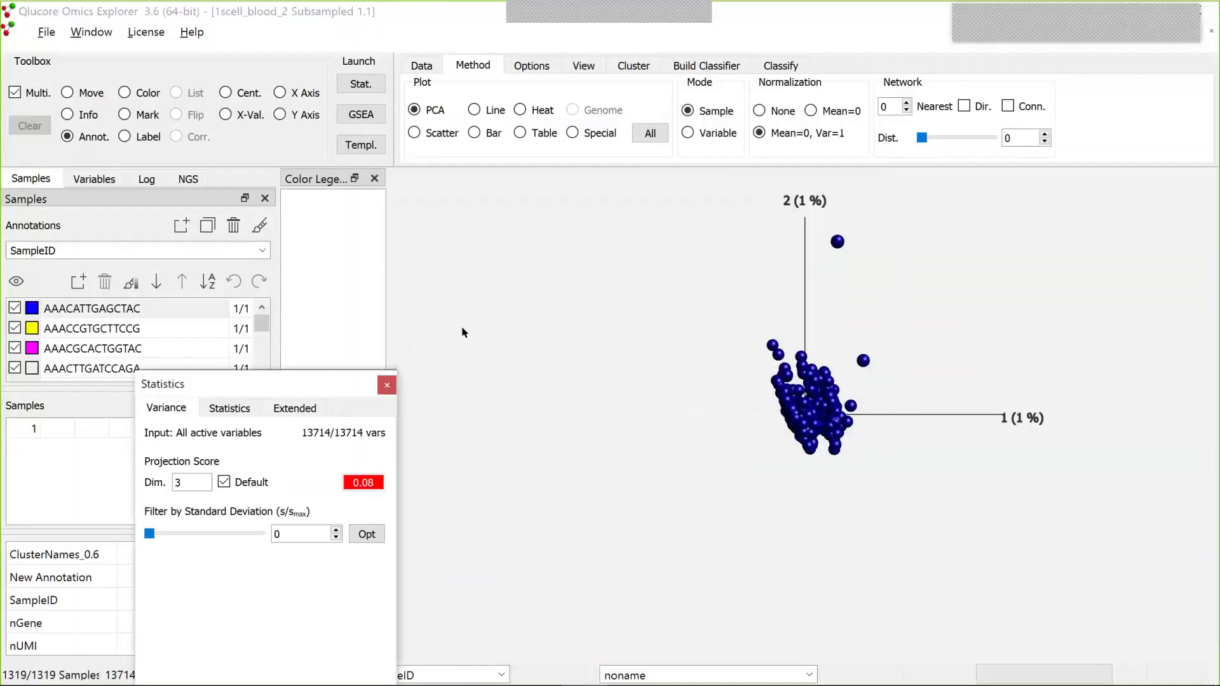
Filter the variables of the subsampled data set by standard deviation with a threshold of 0.5
left_click_drag(334, 384, 521, 277)
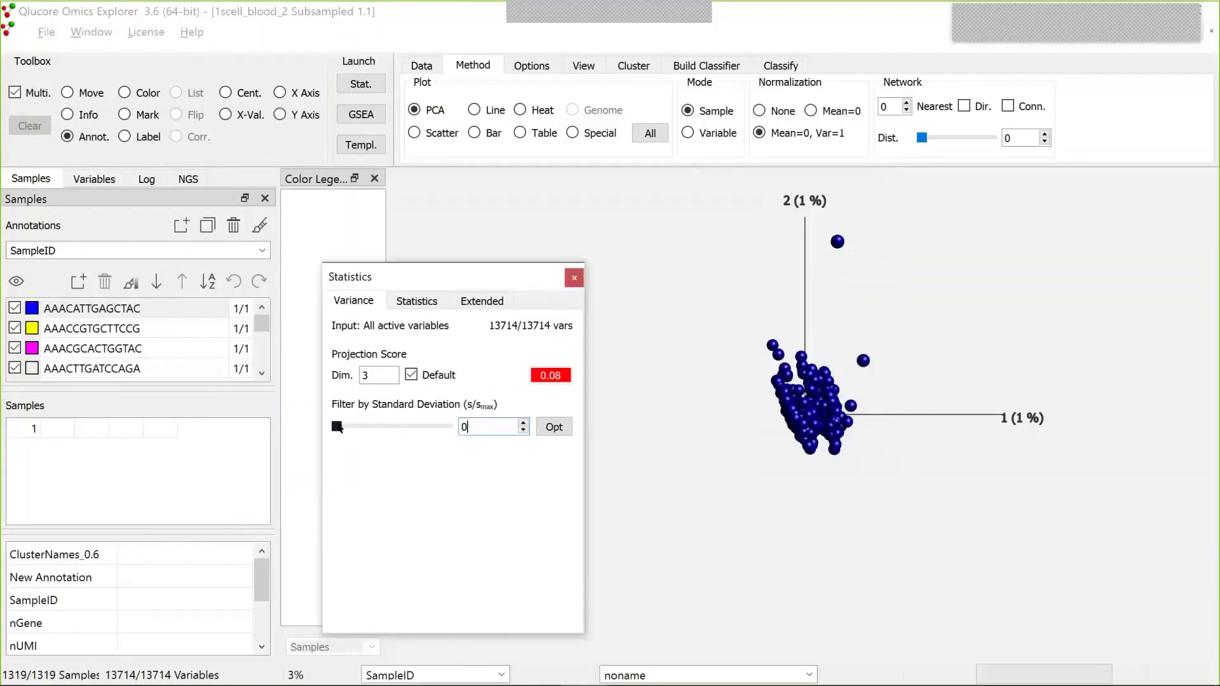
type(".5")
key("Return")
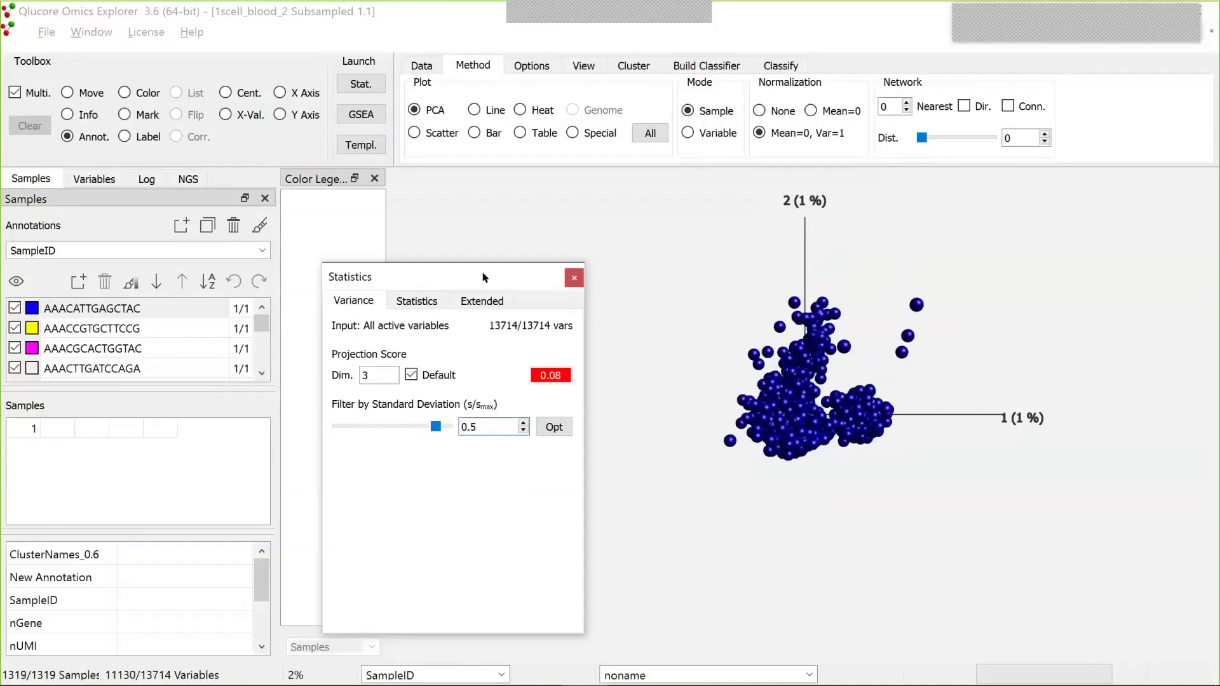
Color the samples in the PCA plot by New Annotation and inspect the clusters in 3D
left_click_drag(489, 276, 406, 311)
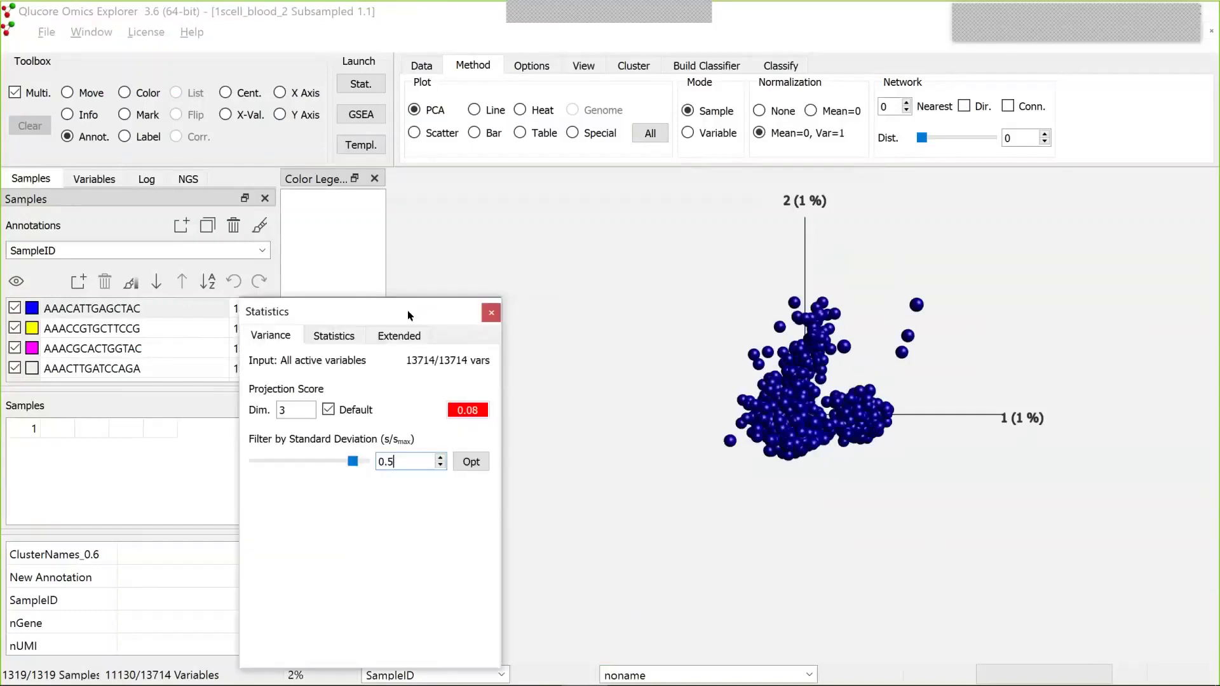
left_click(262, 250)
left_click(145, 281)
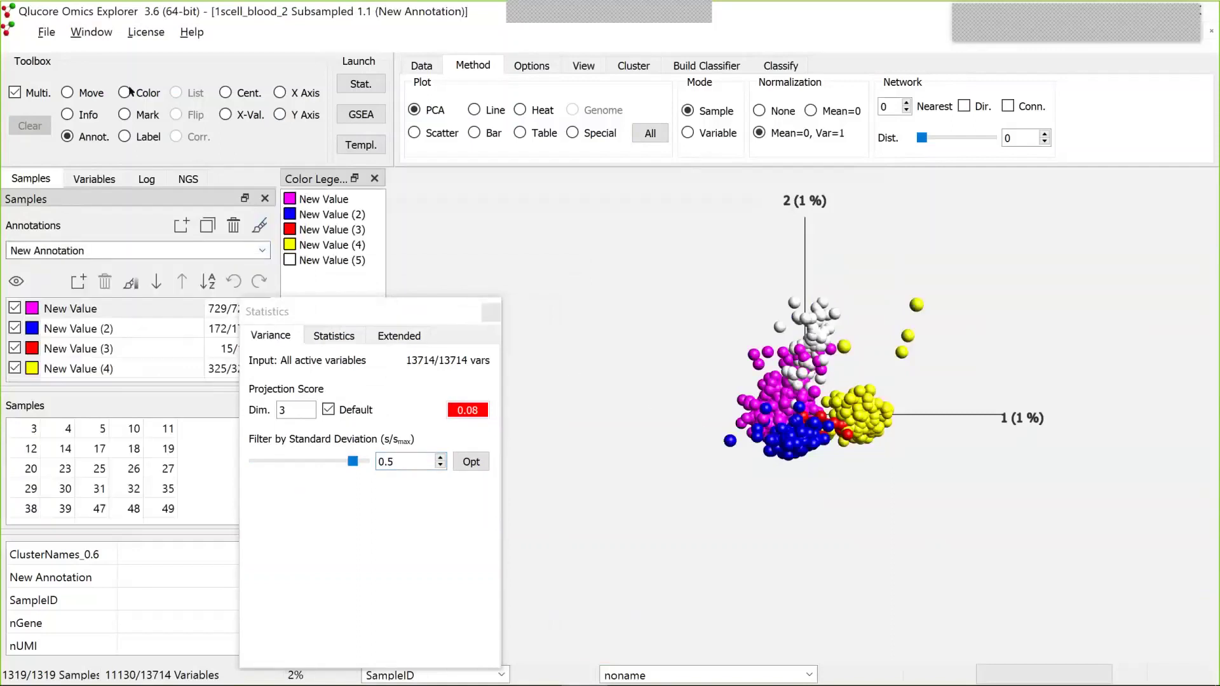
left_click(77, 93)
left_click_drag(572, 280, 872, 367)
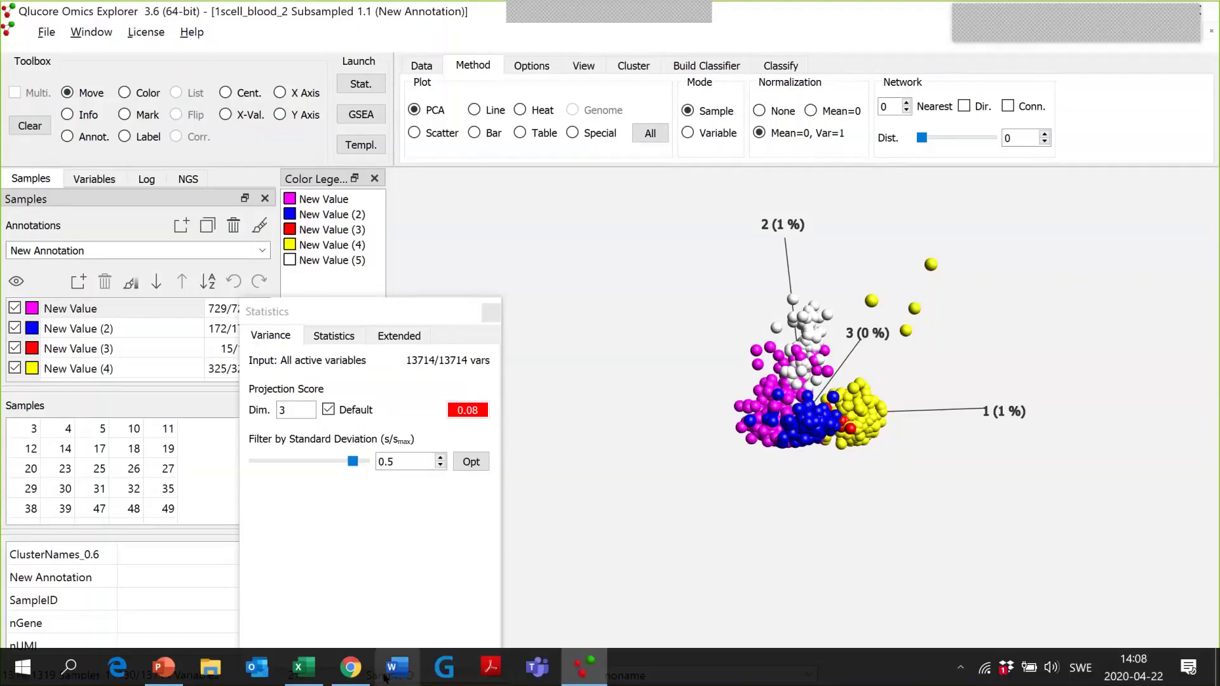
Switch to the PowerPoint presentation and show slide 18, "Data import"
mouse_move(353, 672)
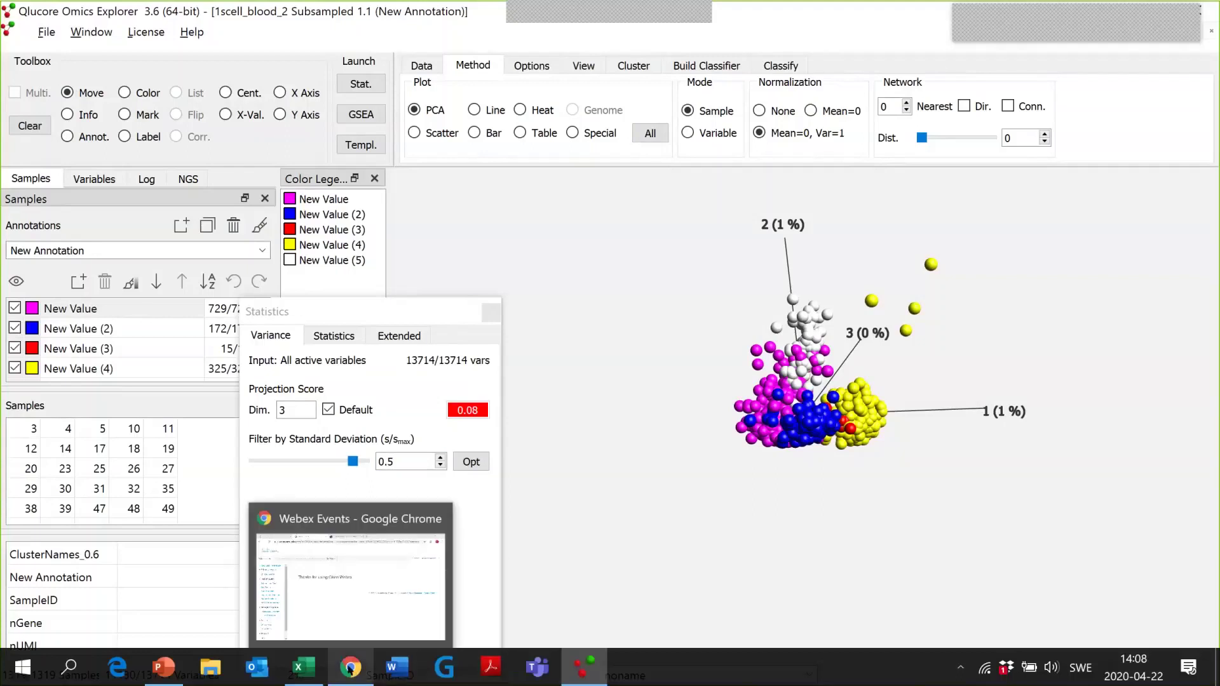
left_click(166, 667)
left_click(126, 520)
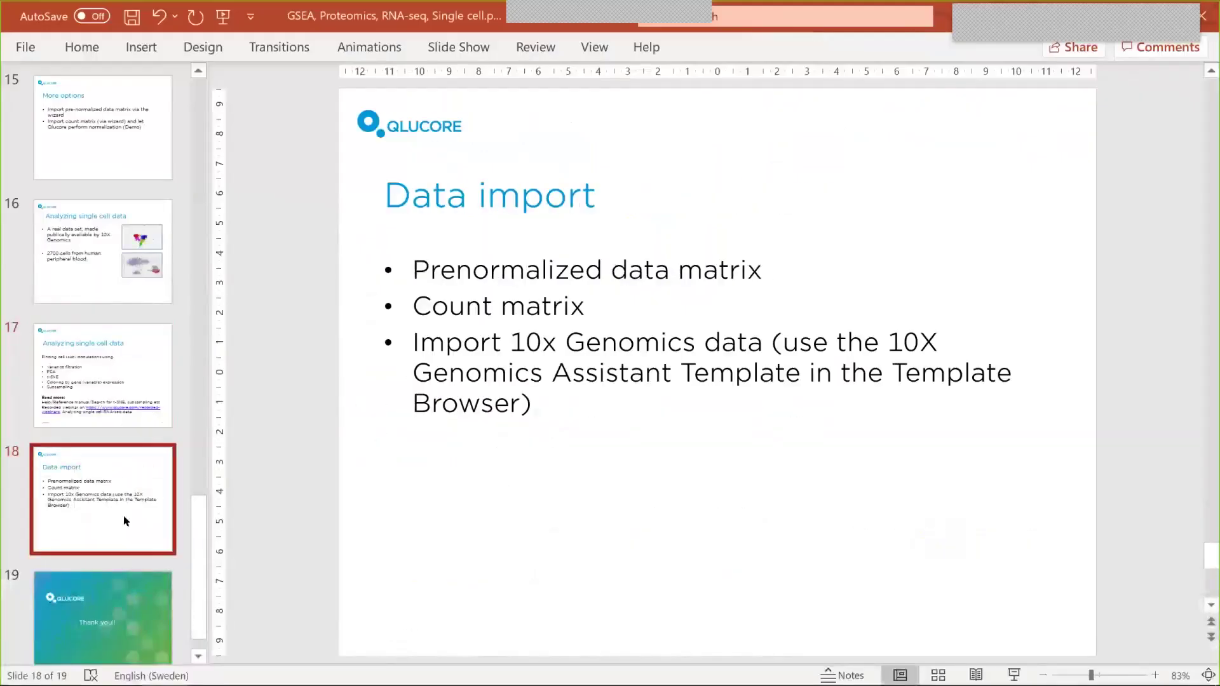